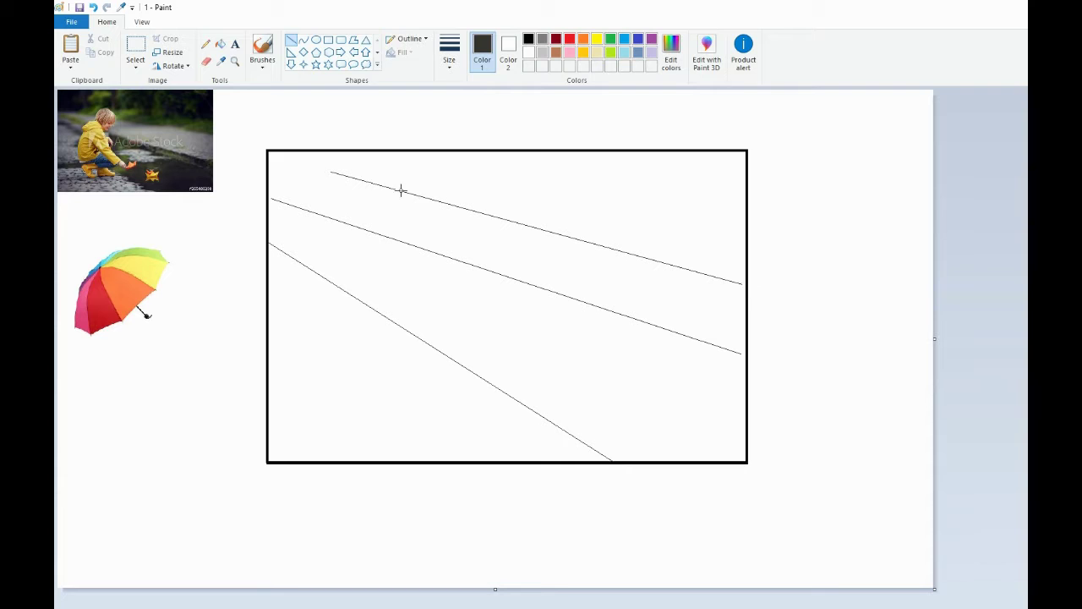
Step: Undo the last line and redraw the uppermost perspective line to the right frame edge, joining its start to the left edge
key(ctrl+z)
drag(304, 186, 746, 284)
drag(306, 186, 262, 195)
click(229, 230)
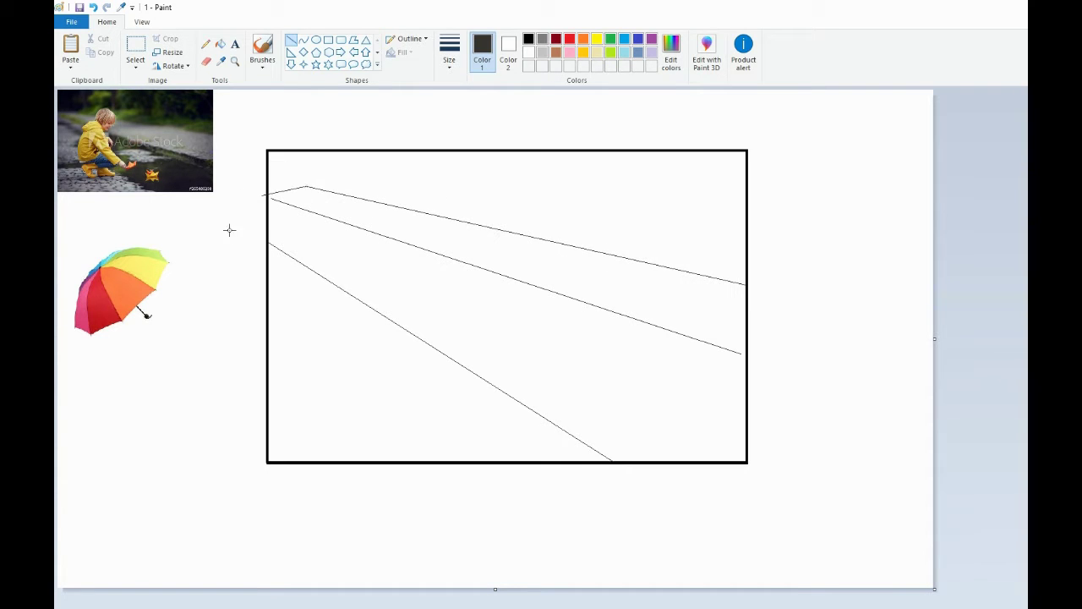
Step: Paint wide grey oil-brush strokes over the lower-left road area at the thickest size, sampling the grey from the reference photo
click(220, 61)
click(154, 201)
click(262, 64)
click(302, 120)
click(449, 57)
click(448, 162)
drag(272, 264, 491, 424)
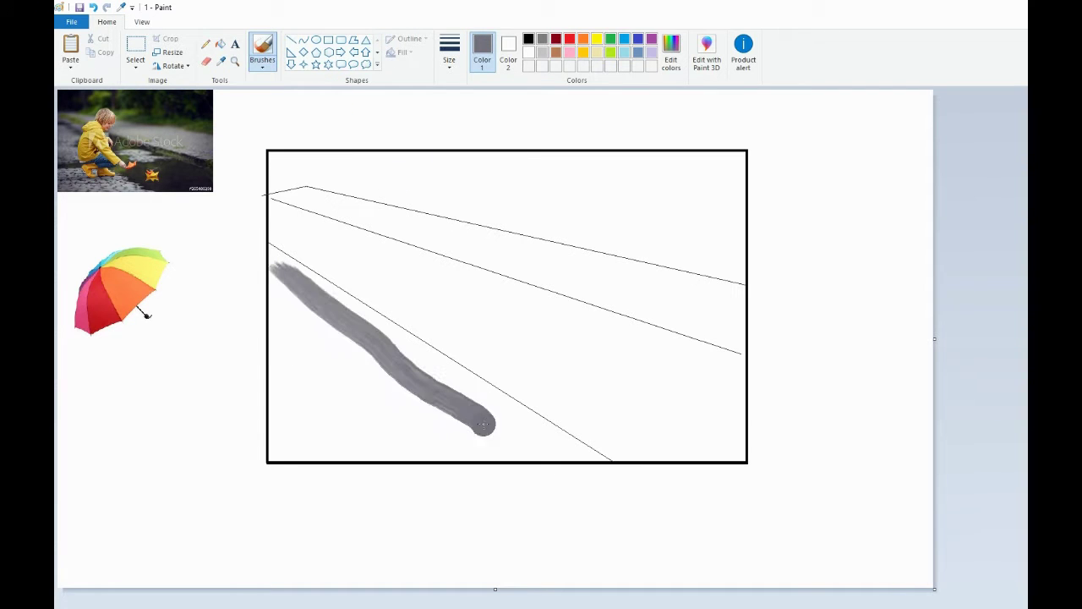
drag(262, 299, 463, 431)
drag(274, 336, 431, 448)
drag(265, 377, 423, 442)
drag(362, 421, 371, 455)
mouse_move(288, 410)
mouse_down()
mouse_move(301, 438)
mouse_move(316, 412)
mouse_up()
drag(262, 397, 335, 446)
Step: Paint near-black strokes across the lower-right puddle area with dark tones sampled from the photo's puddle
click(220, 62)
click(182, 172)
mouse_move(467, 350)
mouse_down()
mouse_move(648, 457)
mouse_move(705, 443)
mouse_up()
click(220, 62)
click(192, 181)
drag(624, 413, 725, 398)
drag(736, 359, 718, 448)
mouse_move(681, 364)
mouse_down()
mouse_move(639, 401)
mouse_move(734, 465)
mouse_up()
drag(617, 331, 711, 357)
drag(613, 350, 515, 396)
Step: Paint a light grey reflection patch in the middle of the puddle using a tone sampled from the photo
click(221, 61)
click(143, 151)
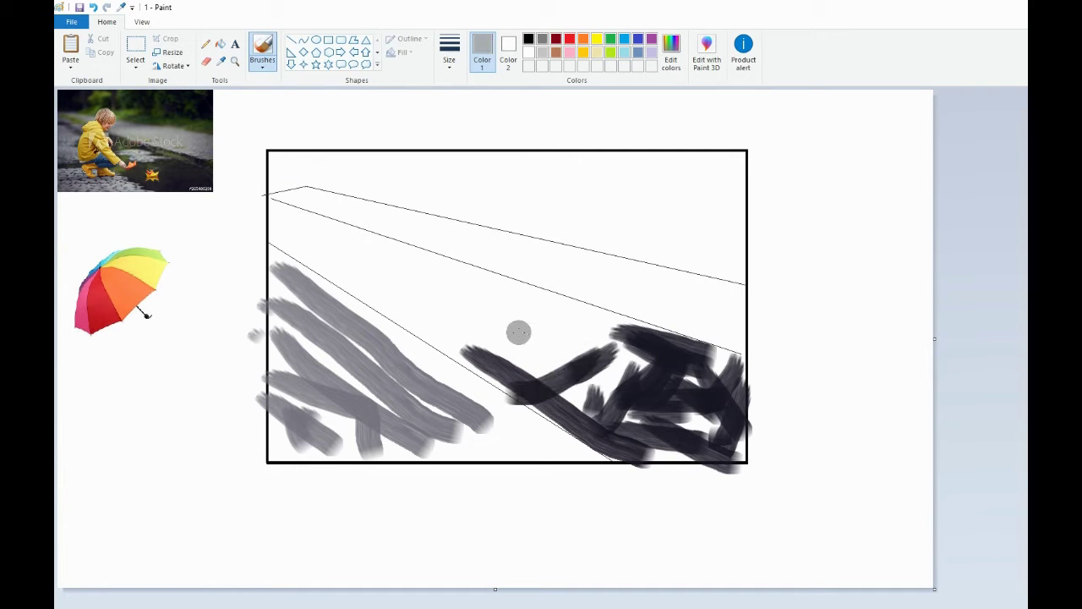
mouse_move(517, 330)
mouse_down()
mouse_move(571, 357)
mouse_move(552, 383)
mouse_move(528, 320)
mouse_move(555, 317)
mouse_up()
Step: Paint dark brown-grey strokes in the puddle band up and left of the light reflection patch, using a sampled photo tone
click(221, 62)
click(134, 145)
drag(434, 316, 485, 343)
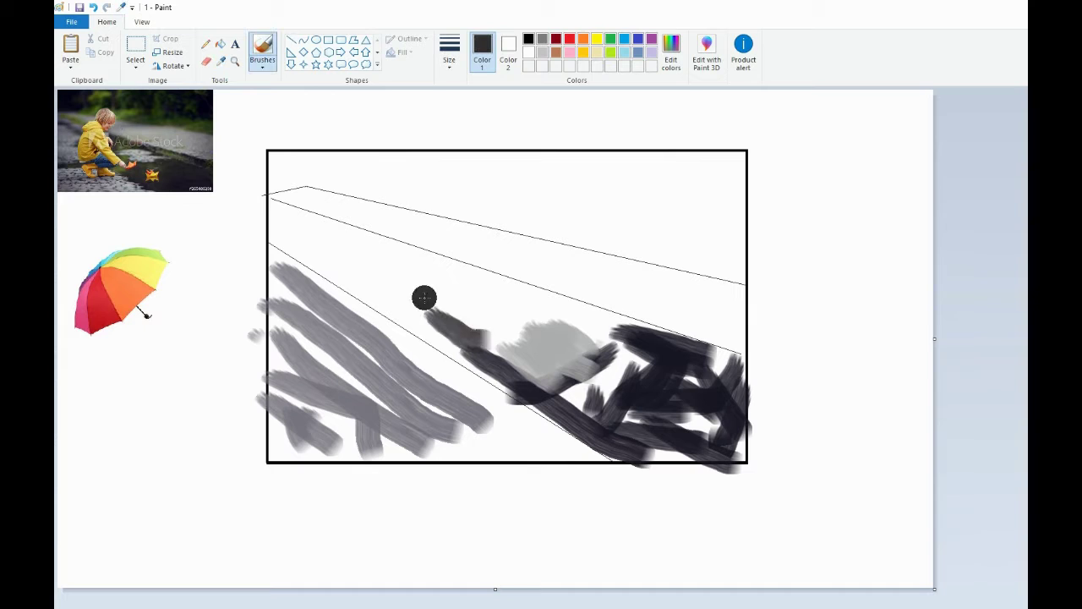
drag(421, 291, 527, 328)
drag(506, 301, 419, 286)
drag(424, 266, 471, 277)
drag(365, 280, 449, 336)
Step: Fill the right part of the band between the two upper lines with light grey strokes sampled from the photo
click(221, 61)
click(168, 132)
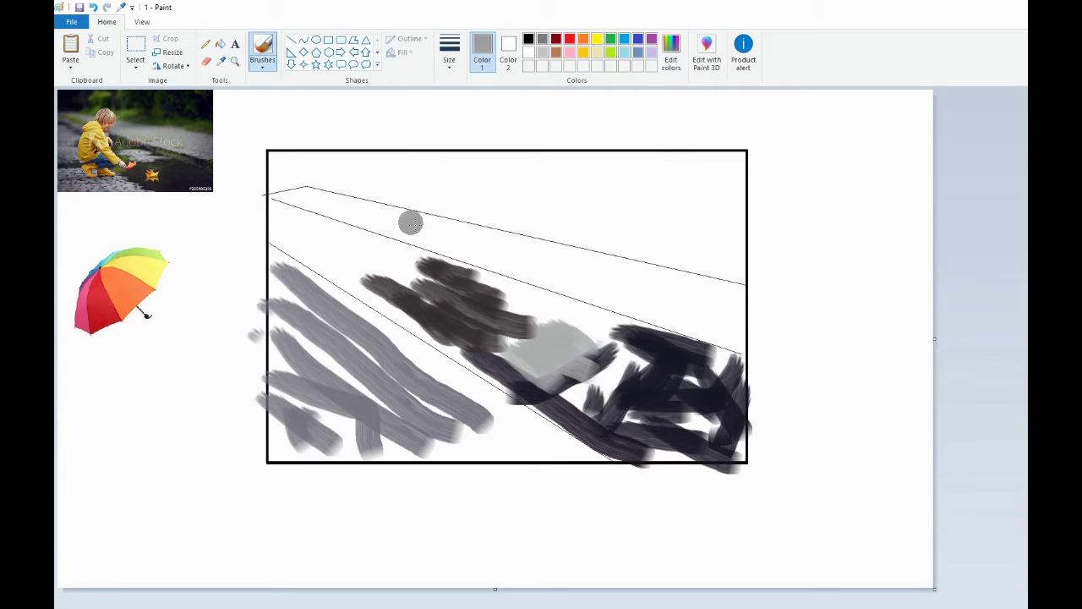
mouse_move(411, 223)
mouse_down()
mouse_move(711, 296)
mouse_move(668, 278)
mouse_move(732, 326)
mouse_move(592, 262)
mouse_up()
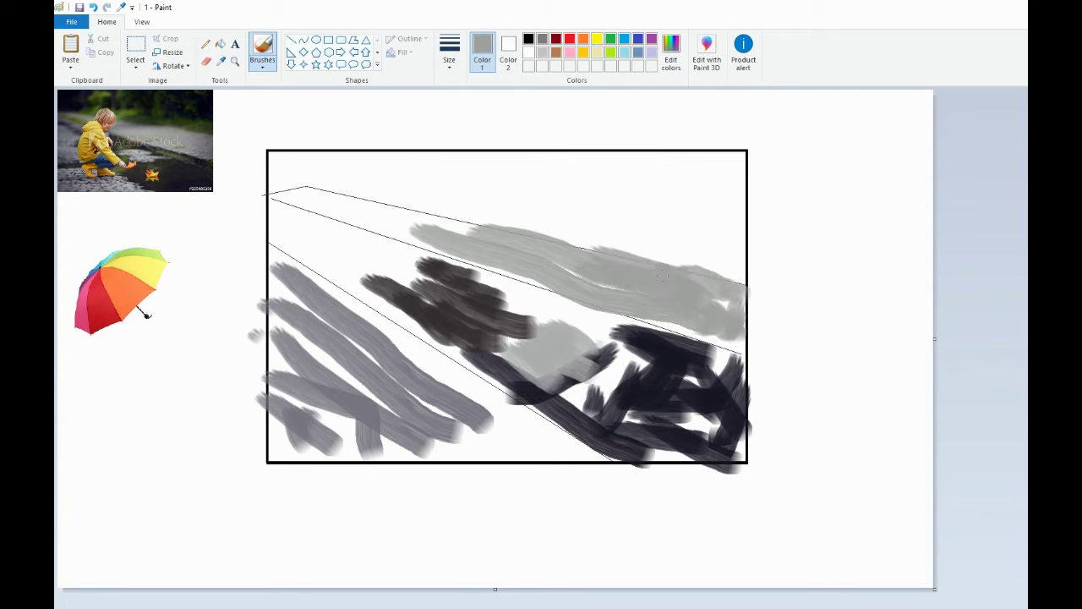
Step: Paint the left end of the band between the two upper lines olive grey, sampling the colour from the photo
click(220, 61)
click(345, 207)
click(221, 63)
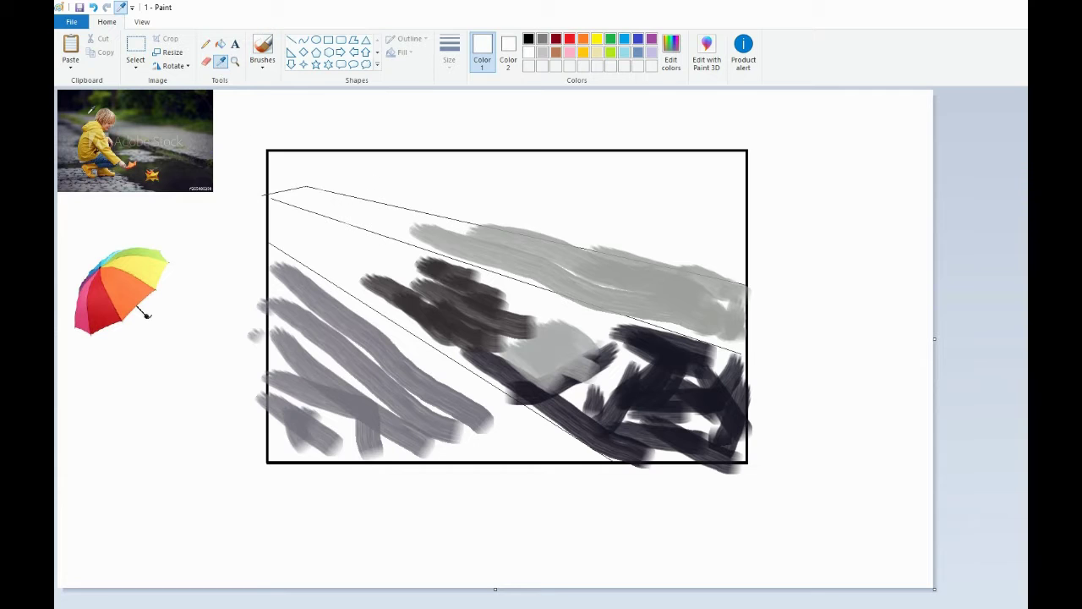
click(179, 108)
mouse_move(328, 215)
mouse_down()
mouse_move(345, 217)
mouse_move(296, 188)
mouse_move(325, 194)
mouse_up()
click(220, 63)
click(794, 235)
key(ctrl+z)
click(221, 62)
click(176, 110)
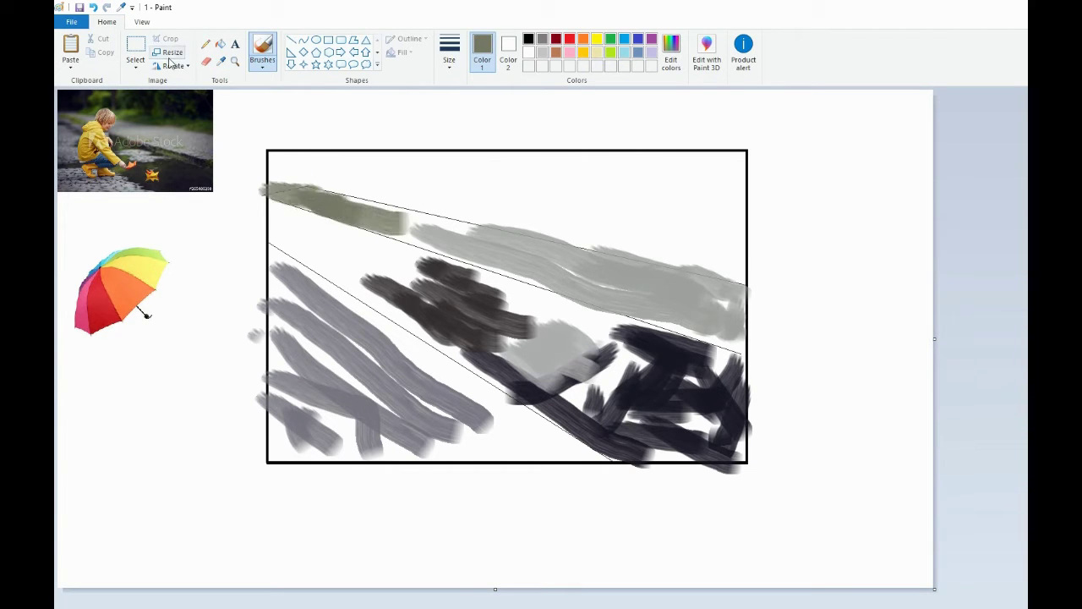
Step: Paint dark and medium green grass strokes above the right half of the light grey band, using greens sampled from the photo
click(221, 62)
click(179, 102)
mouse_move(526, 214)
mouse_down()
mouse_move(570, 218)
mouse_move(550, 231)
mouse_up()
click(221, 63)
click(187, 100)
mouse_move(664, 235)
mouse_down()
mouse_move(715, 247)
mouse_move(709, 256)
mouse_up()
drag(727, 241, 734, 261)
drag(624, 238, 672, 247)
drag(633, 211, 681, 221)
Step: Paint near-black navy strokes in the frame's upper-right corner with a dark tone sampled from the photo
click(222, 62)
click(202, 103)
drag(732, 159, 745, 222)
mouse_move(657, 172)
mouse_down()
mouse_move(713, 212)
mouse_move(717, 182)
mouse_up()
drag(697, 159, 719, 206)
Step: Paint a dark green foliage patch at the upper edge just right of the frame's centre, using a sampled green
click(221, 62)
click(186, 98)
drag(551, 166, 526, 197)
drag(561, 171, 555, 186)
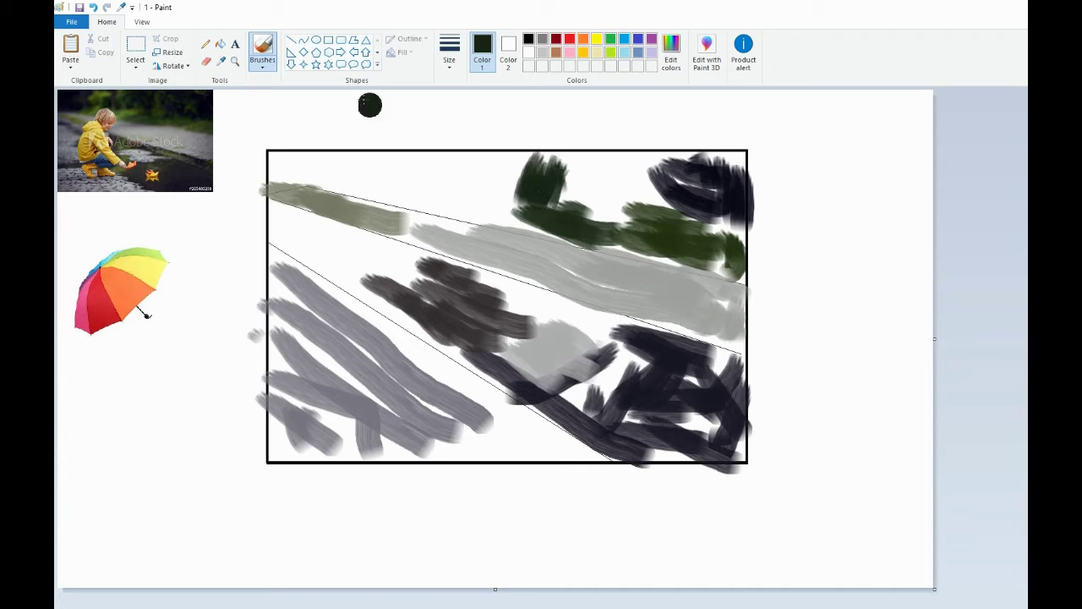
Step: Fill the foliage between the dark green patch and the upper-right corner with a dark olive green sampled from the photo
click(221, 63)
click(197, 106)
drag(638, 170, 608, 204)
drag(631, 178, 582, 187)
drag(656, 160, 615, 203)
drag(601, 161, 566, 164)
Step: Paint medium green and lighter yellow-green foliage along the upper edge left of the frame's centre, sampling greens from the photo
click(222, 63)
click(187, 99)
drag(402, 161, 409, 199)
drag(438, 169, 414, 205)
click(222, 63)
click(202, 105)
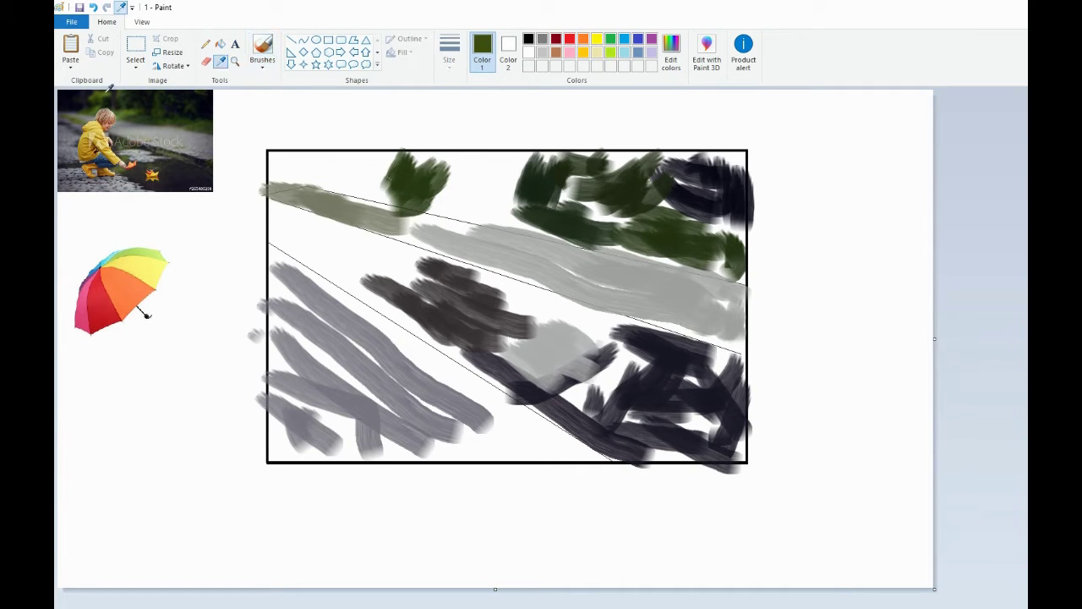
mouse_move(408, 145)
mouse_down()
mouse_move(405, 178)
mouse_move(285, 168)
mouse_up()
Step: Paint dark blue-black strokes in the frame's upper-left corner with a dark tone sampled from the photo
click(222, 62)
click(127, 98)
drag(310, 169, 335, 174)
Step: Blend light grey strokes into the upper band where the olive section meets the grey path, sampling the greys
click(222, 62)
click(139, 102)
mouse_move(450, 202)
mouse_down()
mouse_move(471, 169)
mouse_move(498, 157)
mouse_move(493, 207)
mouse_move(415, 224)
mouse_up()
click(222, 63)
click(441, 238)
Step: Paint dark blue-grey strokes along the lower road line at the left edge, with paler purple-grey strokes above them
click(222, 63)
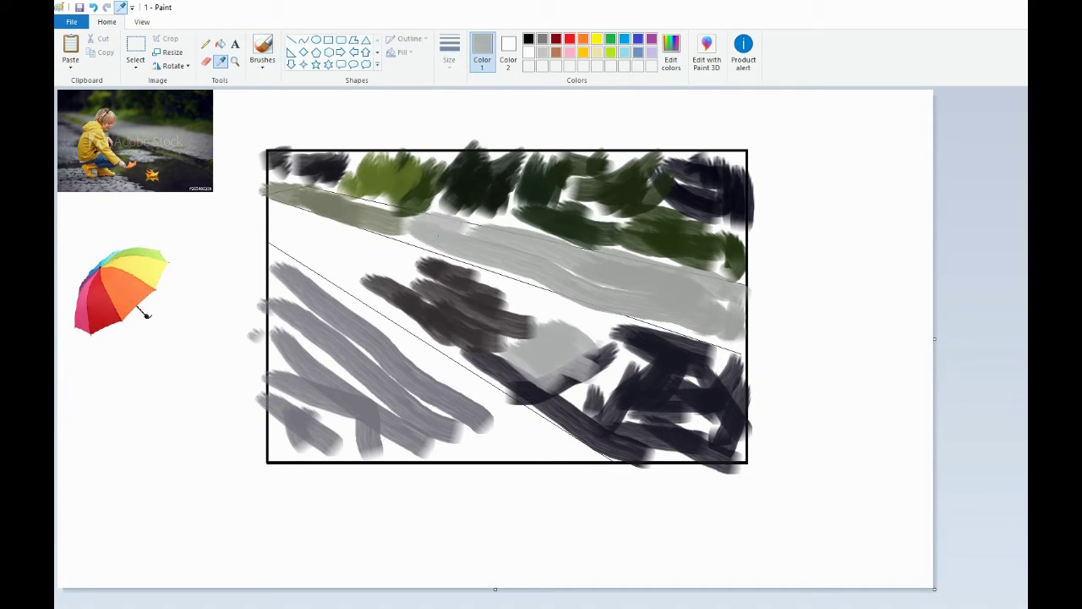
click(73, 119)
click(262, 51)
drag(271, 238, 359, 288)
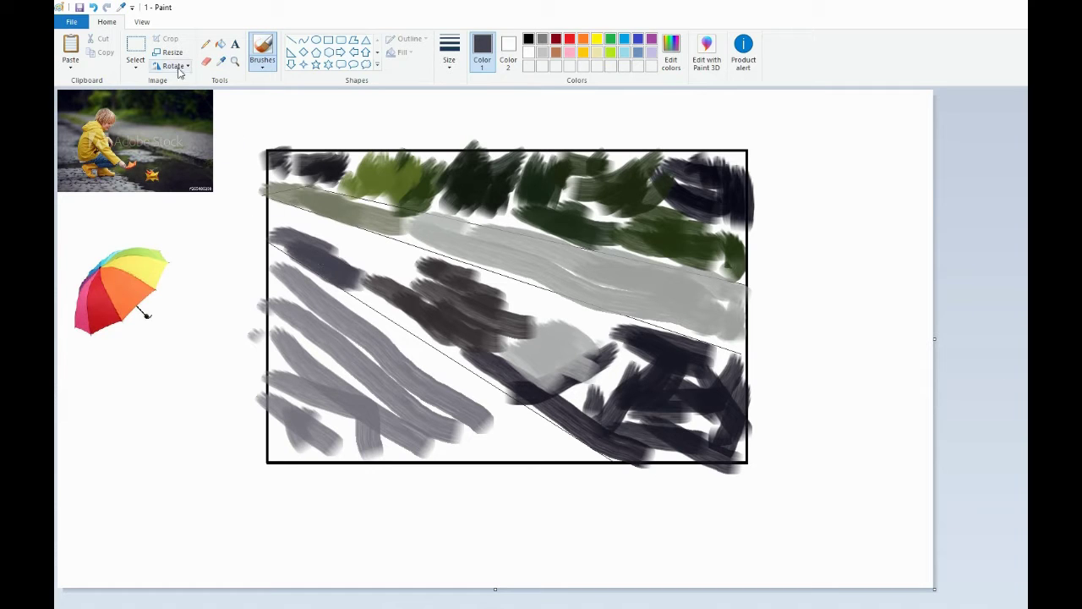
mouse_move(290, 219)
mouse_down()
mouse_move(350, 244)
mouse_move(337, 227)
mouse_move(283, 217)
mouse_up()
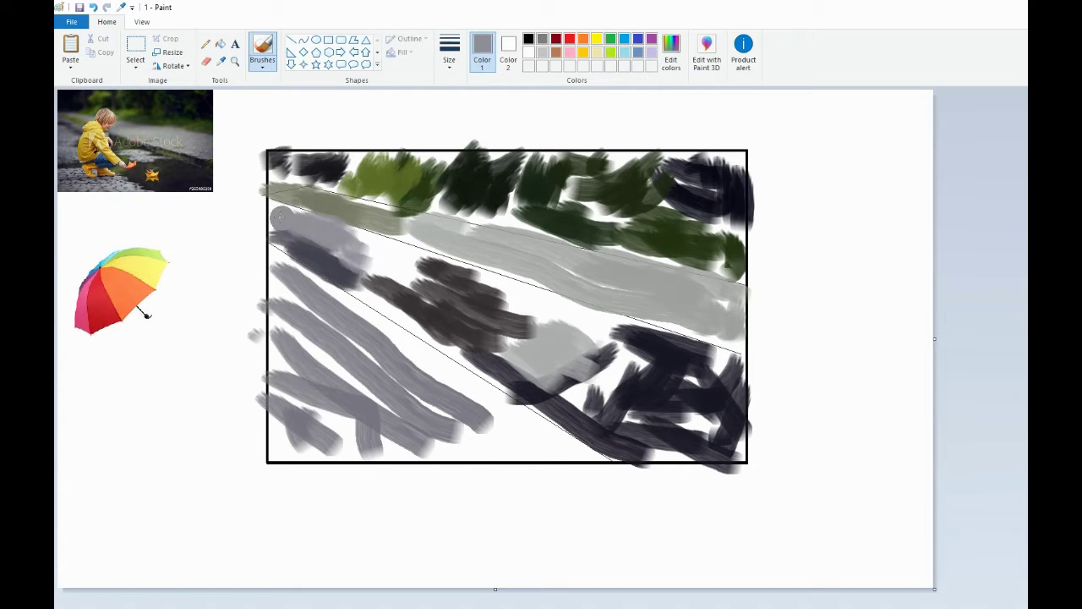
Step: Extend the dark brown-grey strokes through the middle puddle band, sampling the colour from the existing strokes
click(221, 60)
click(457, 288)
mouse_move(372, 246)
mouse_down()
mouse_move(566, 305)
mouse_move(620, 387)
mouse_move(565, 389)
mouse_move(592, 401)
mouse_up()
Step: Paint a light grey area at the bottom centre of the road, sampling the colour from the puddle's reflection patch
click(220, 61)
click(541, 349)
mouse_move(512, 418)
mouse_down()
mouse_move(507, 449)
mouse_move(442, 445)
mouse_move(495, 405)
mouse_move(517, 443)
mouse_move(484, 404)
mouse_up()
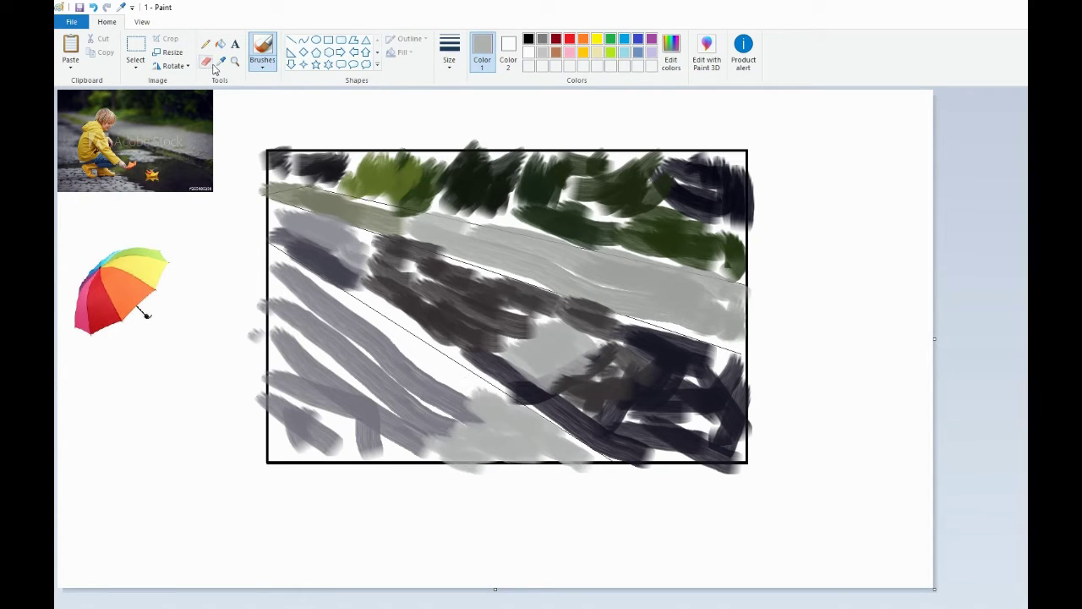
Step: Cover the gaps in the lower-left road area with pale purple-grey strokes, sampling the colour from the drawing
click(221, 60)
click(326, 230)
mouse_move(306, 276)
mouse_down()
mouse_move(431, 362)
mouse_move(309, 355)
mouse_move(291, 452)
mouse_move(347, 457)
mouse_move(286, 385)
mouse_move(279, 254)
mouse_move(363, 355)
mouse_up()
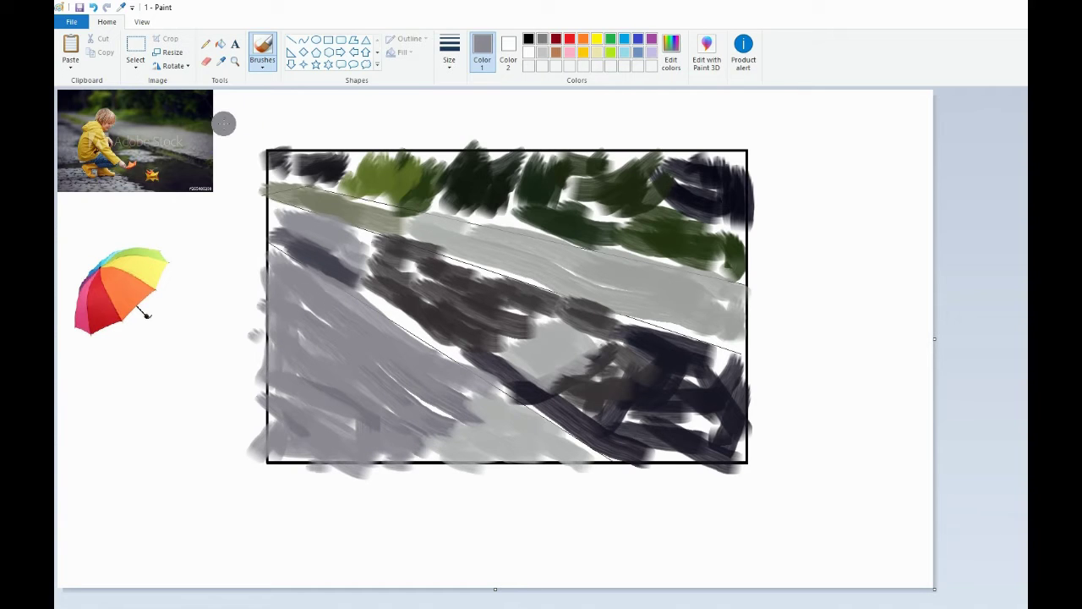
click(221, 61)
click(659, 301)
click(450, 52)
click(474, 111)
click(450, 56)
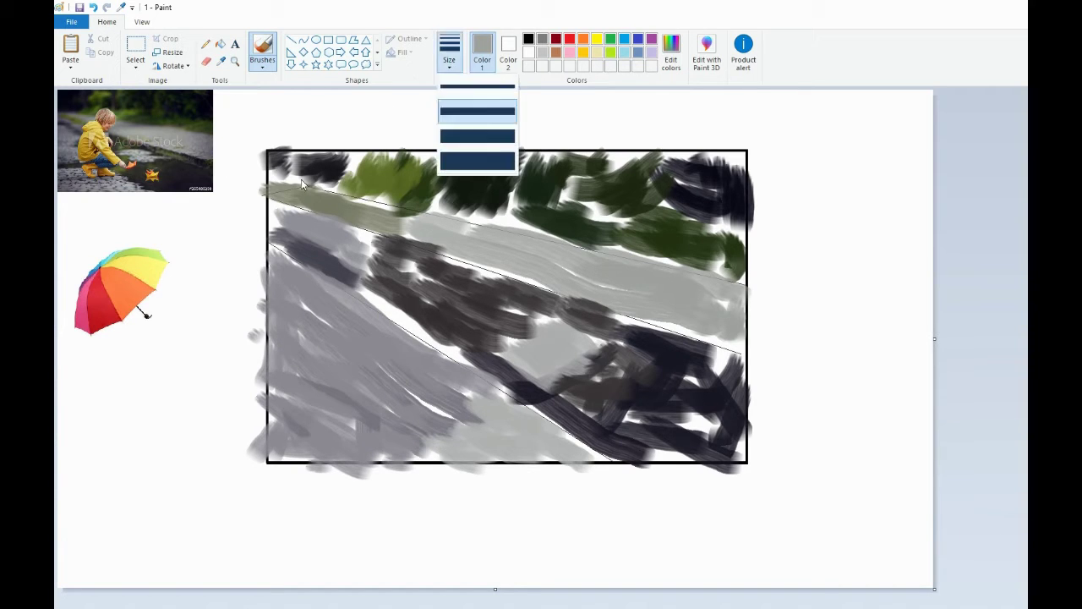
Step: Paint dark grey strokes in the road's lower-left corner with a medium-thick brush and a grey sampled from the photo's cobblestones
click(220, 61)
click(78, 176)
click(450, 68)
click(473, 135)
mouse_move(276, 433)
mouse_down()
mouse_move(288, 412)
mouse_move(303, 458)
mouse_move(336, 429)
mouse_move(298, 443)
mouse_up()
Step: Paint medium grey strokes along the road's lower edge, just left of the light grey area, using a sampled photo tone
click(220, 60)
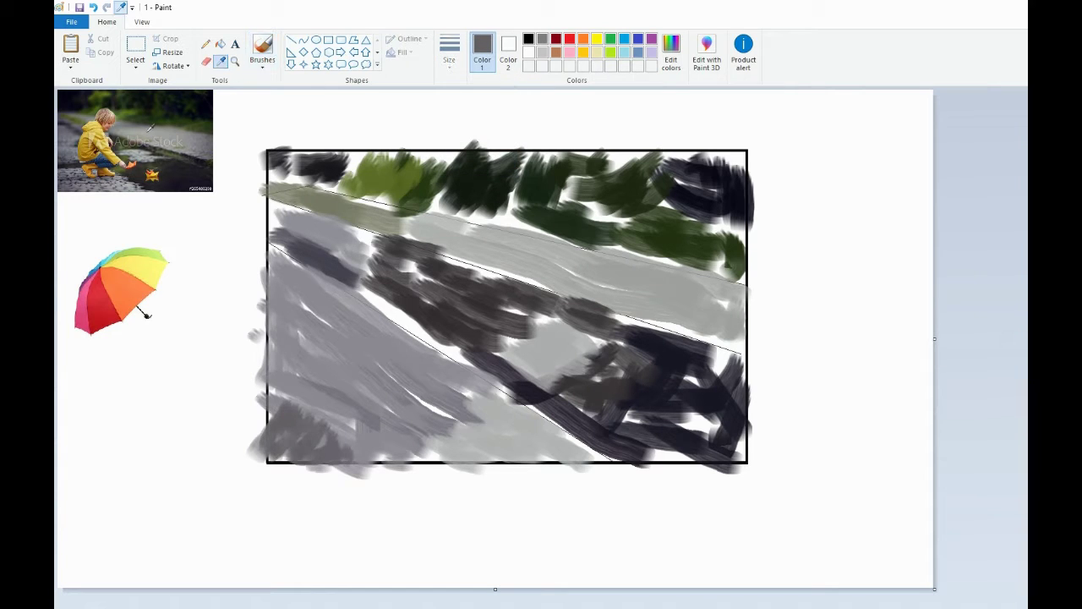
click(97, 185)
mouse_move(416, 431)
mouse_down()
mouse_move(343, 431)
mouse_move(397, 461)
mouse_up()
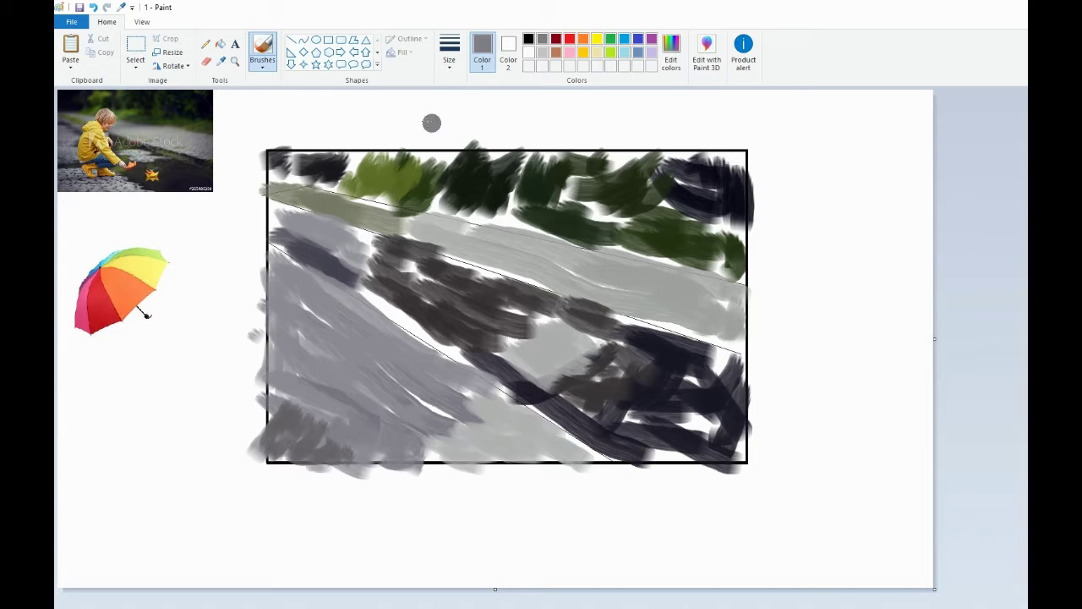
Step: Paint a small dark spot on the left side of the road with a near-black tone sampled from the photo
click(121, 7)
click(66, 163)
mouse_move(304, 380)
mouse_down()
mouse_move(268, 377)
mouse_move(333, 372)
mouse_up()
Step: Add cobblestone texture to the lower road area with a thinner brush and a tone sampled from the photo's stones
click(220, 61)
click(89, 176)
click(449, 52)
click(476, 112)
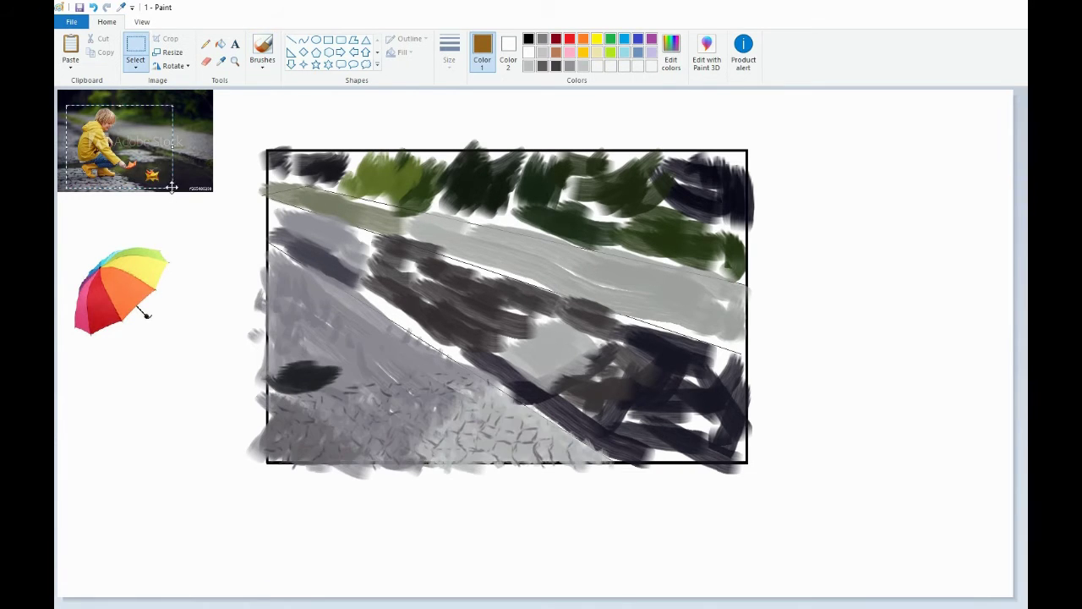
Step: Copy the part of the photo with the boy and place it enlarged on the blank canvas right of the drawing
key(ctrl+c)
key(ctrl+v)
drag(169, 177, 840, 252)
drag(894, 295, 989, 377)
Step: Choose the brush and sample an ochre yellow from the boy's boots in the enlarged photo copy
click(262, 49)
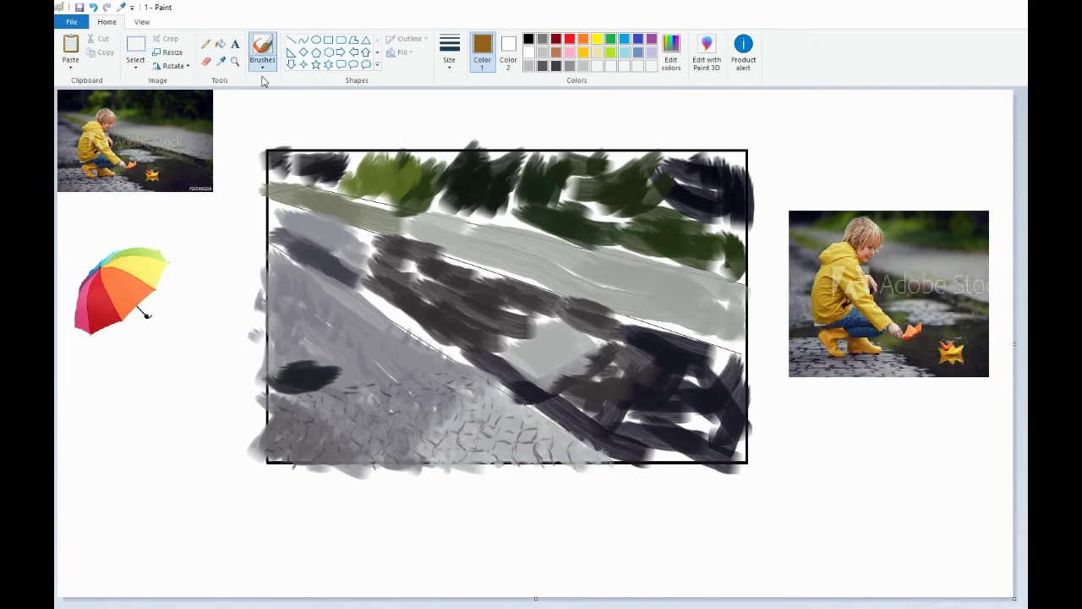
click(596, 40)
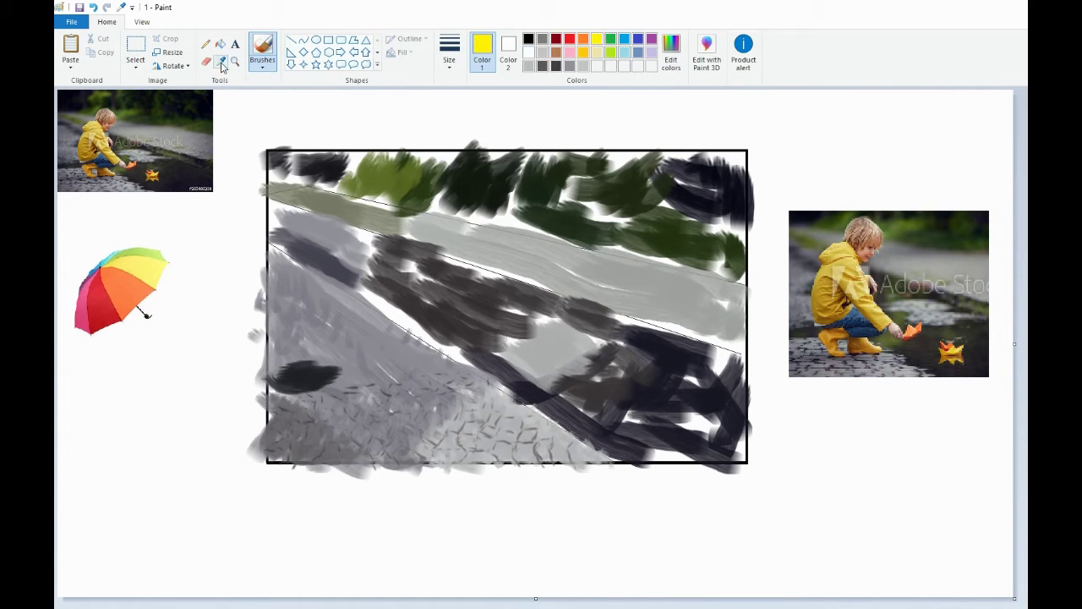
click(221, 62)
click(835, 295)
click(222, 62)
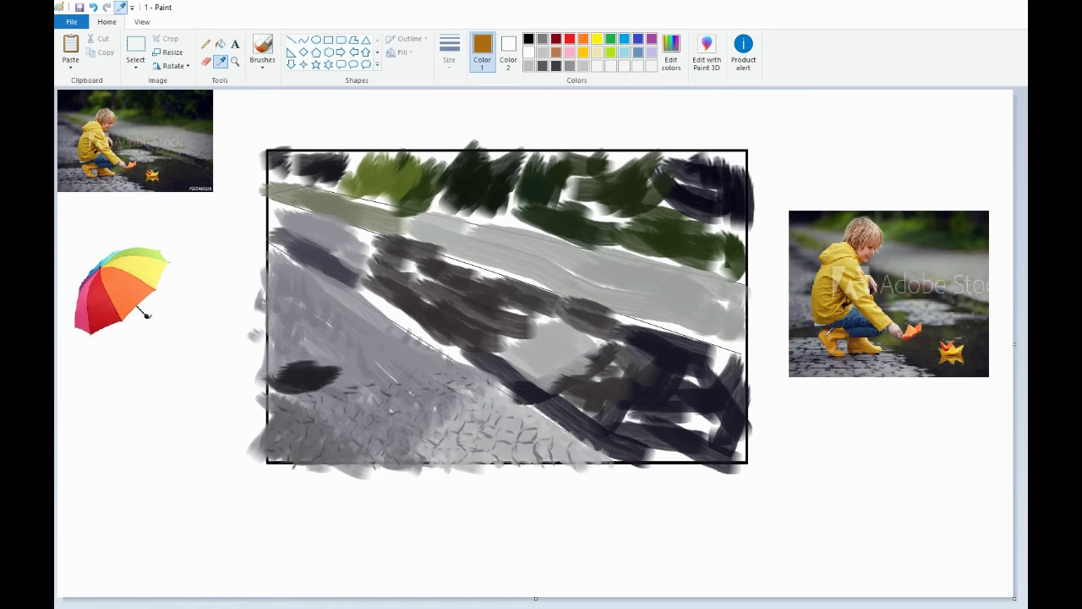
click(835, 343)
drag(862, 485, 854, 530)
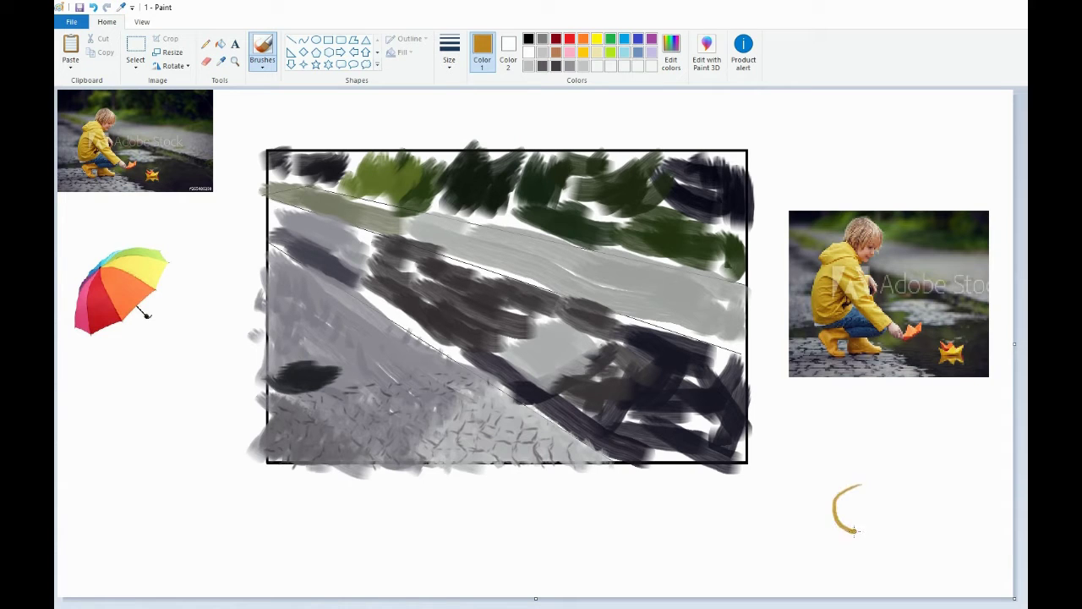
key(ctrl+z)
drag(870, 491, 856, 530)
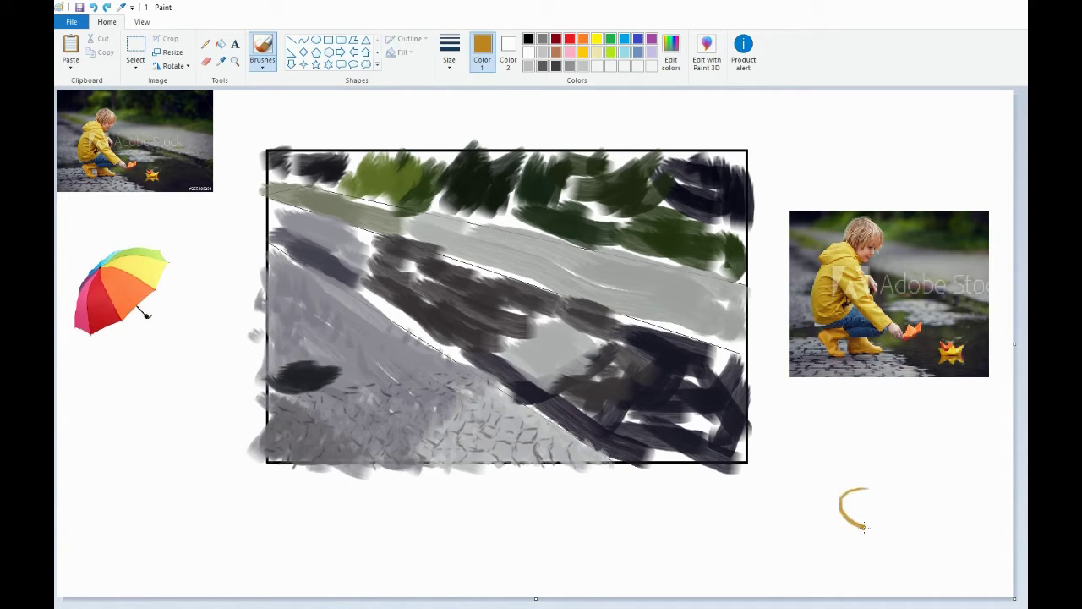
key(ctrl+z)
click(450, 58)
click(476, 111)
drag(867, 475, 857, 508)
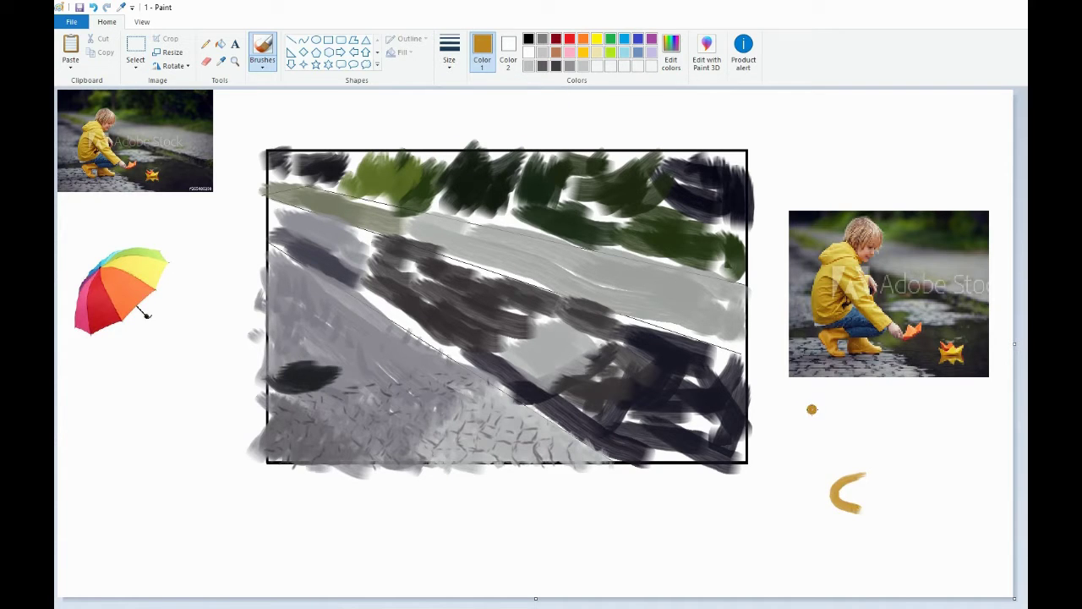
key(ctrl+z)
Step: Delete the enlarged photo copy right of the drawing
click(136, 46)
drag(774, 195, 998, 400)
key(Delete)
Step: Place a duplicate of the whole reference photo on the blank canvas right of the drawing
drag(257, 219, 56, 65)
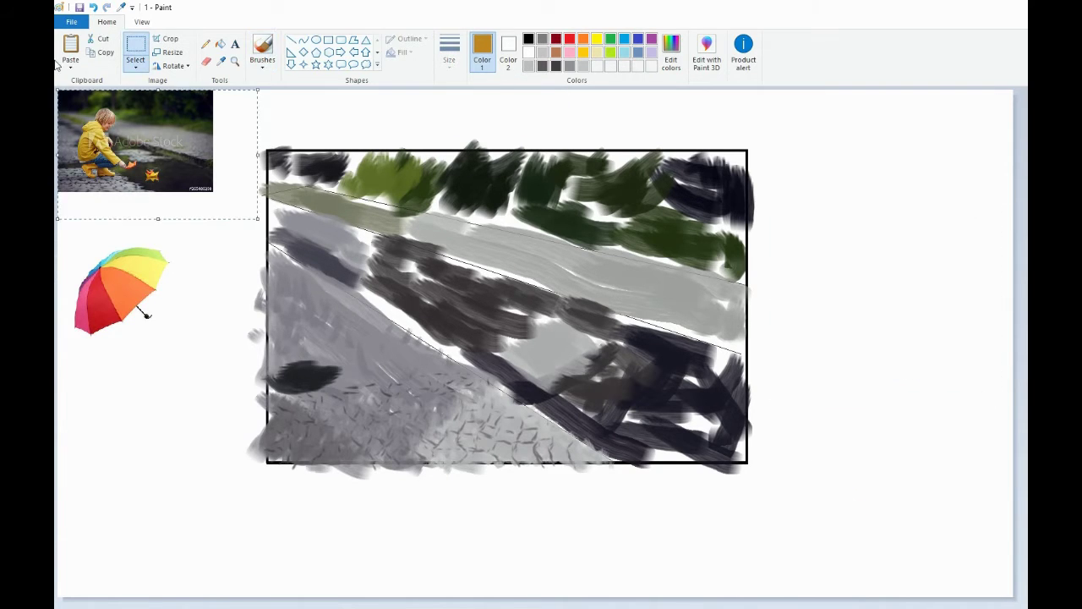
mouse_move(234, 170)
mouse_down()
mouse_move(867, 350)
mouse_move(914, 394)
mouse_up()
click(505, 99)
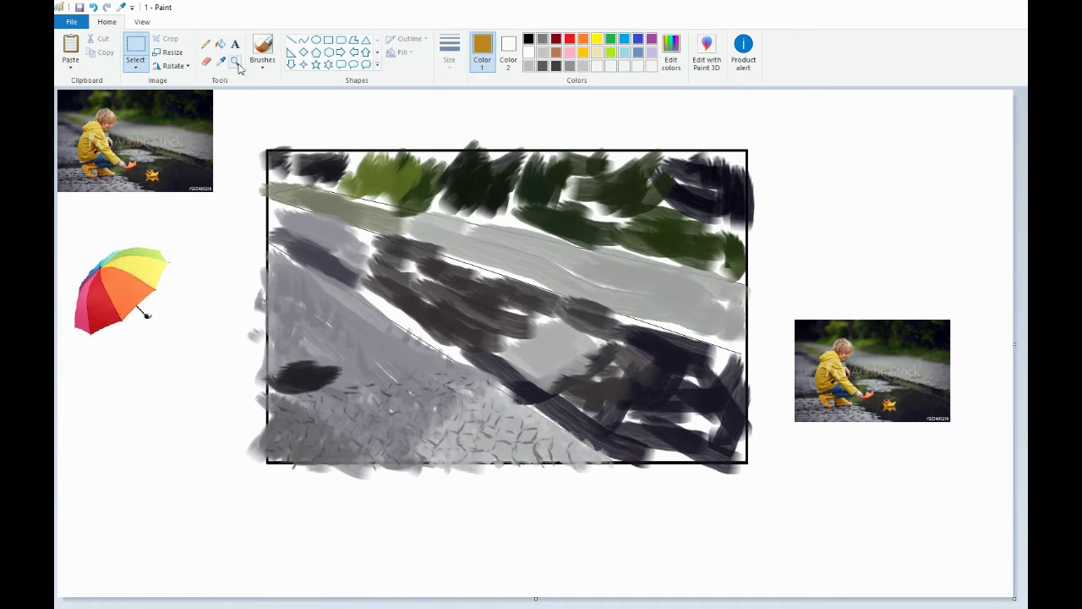
Step: Paint the crouching boy's ochre yellow jacket below the duplicated photo with a thin brush
click(262, 51)
click(449, 53)
click(478, 119)
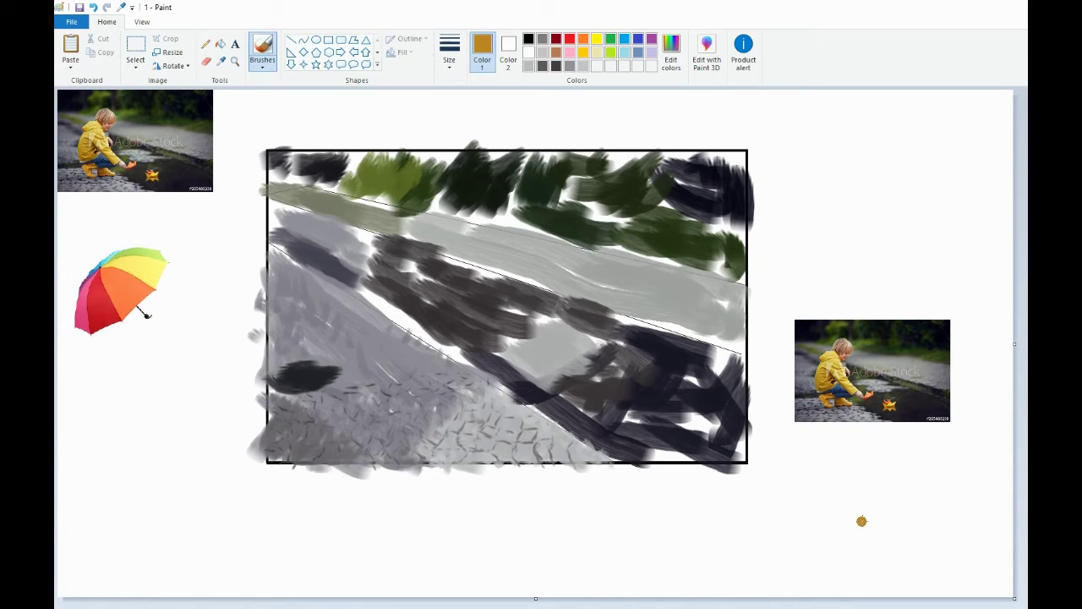
mouse_move(861, 521)
mouse_down()
mouse_move(861, 536)
mouse_move(874, 522)
mouse_move(898, 529)
mouse_move(889, 513)
mouse_move(871, 505)
mouse_move(868, 516)
mouse_move(845, 499)
mouse_move(863, 457)
mouse_move(867, 470)
mouse_move(842, 471)
mouse_move(888, 504)
mouse_move(893, 497)
mouse_up()
Step: Paint the crouching boy's dark blue trousers and ochre boots with colours sampled from the duplicated photo
click(221, 61)
click(844, 387)
click(220, 61)
click(832, 376)
Step: Paint the boy's reddish-brown face and pale blond hair with colours sampled from his head in the duplicated photo
click(222, 66)
click(847, 350)
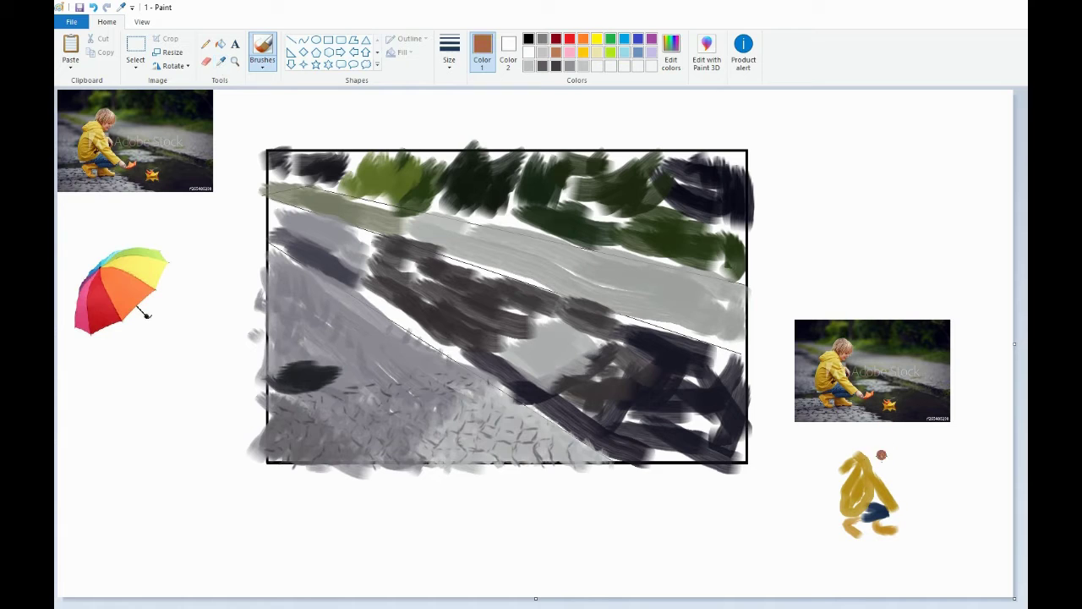
mouse_move(871, 457)
mouse_down()
mouse_move(886, 442)
mouse_move(878, 438)
mouse_up()
click(221, 62)
click(843, 349)
Step: Paint the boy's pale hand and the orange paper boat it holds, using sampled colours and the second-thinnest brush for the boat
click(222, 62)
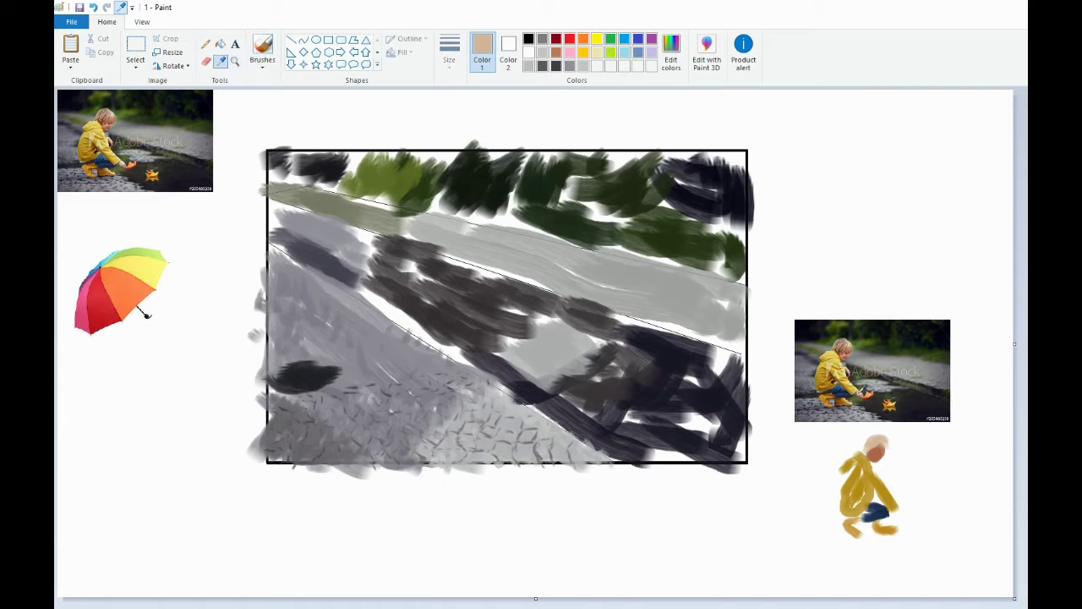
click(859, 393)
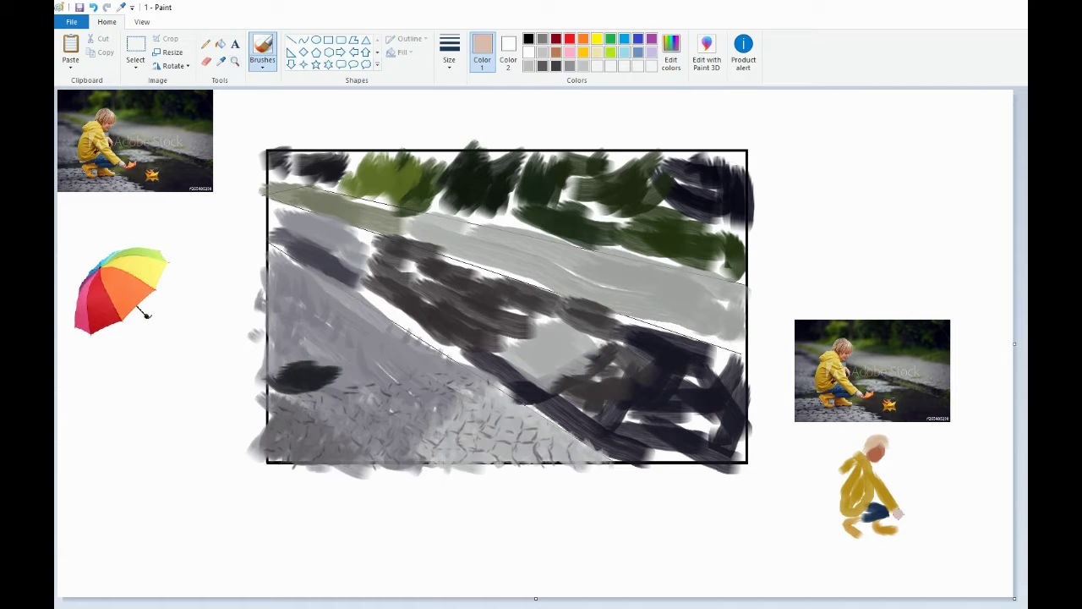
click(219, 62)
click(874, 388)
click(449, 50)
click(493, 108)
click(909, 519)
Step: Rework the boy's rear boot with an ochre sampled from the painting and erase its rough edges
click(449, 50)
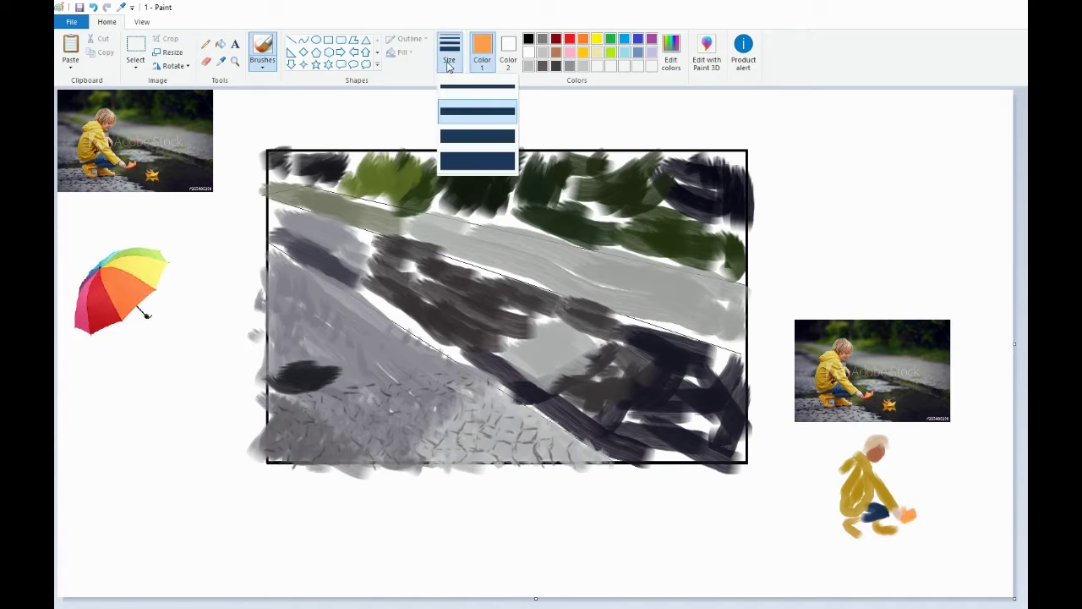
click(479, 108)
click(221, 62)
click(854, 525)
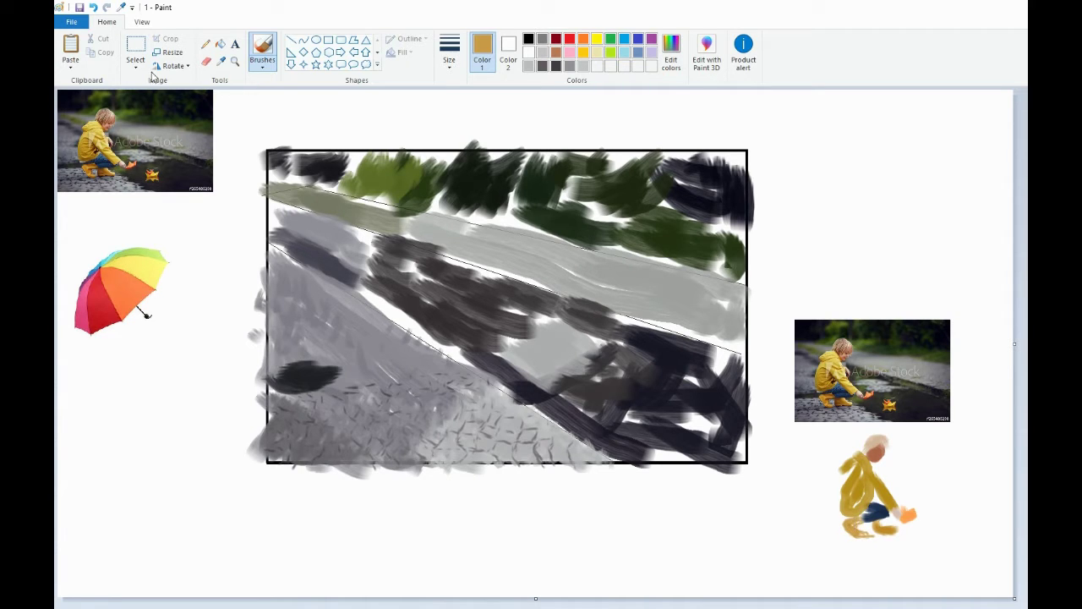
click(205, 61)
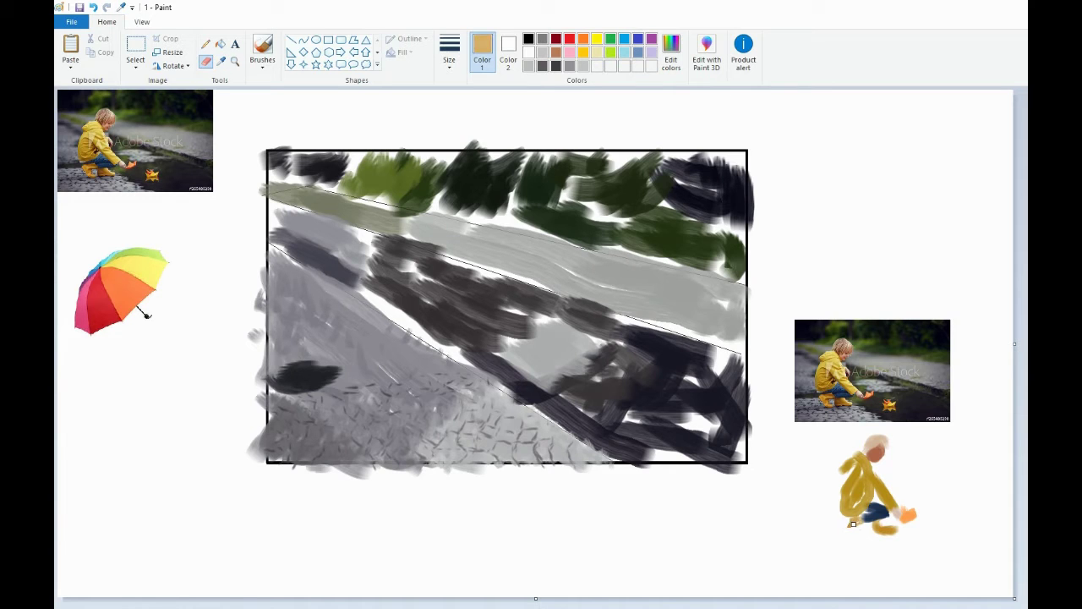
click(262, 51)
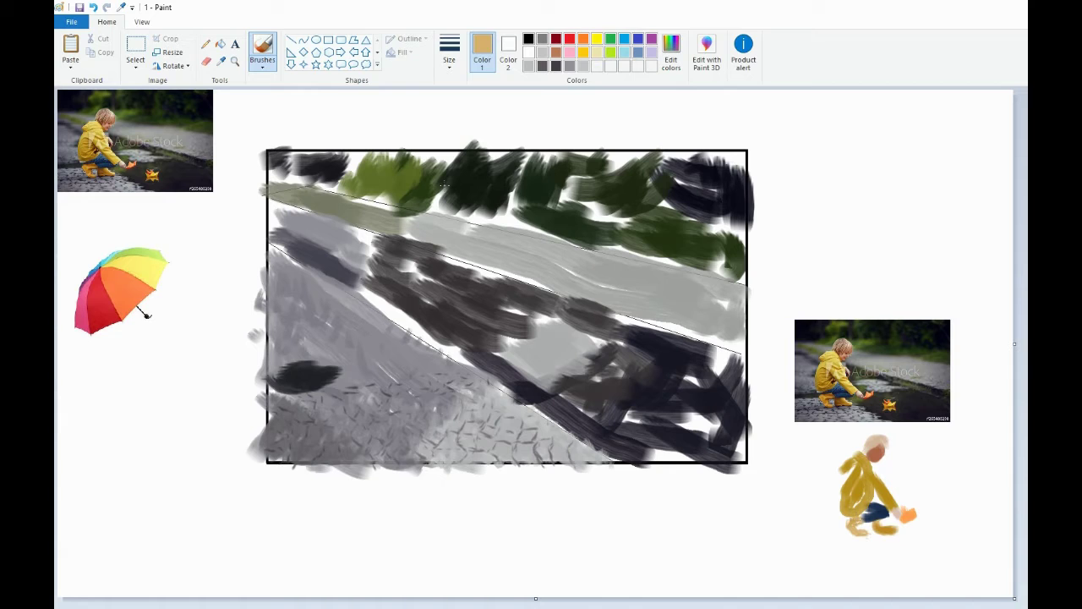
Step: Touch up the orange paper boat and the front boot with colours sampled from the duplicated photo, erasing rough edges
click(221, 61)
click(890, 407)
drag(904, 519, 907, 520)
click(221, 62)
click(846, 404)
click(204, 63)
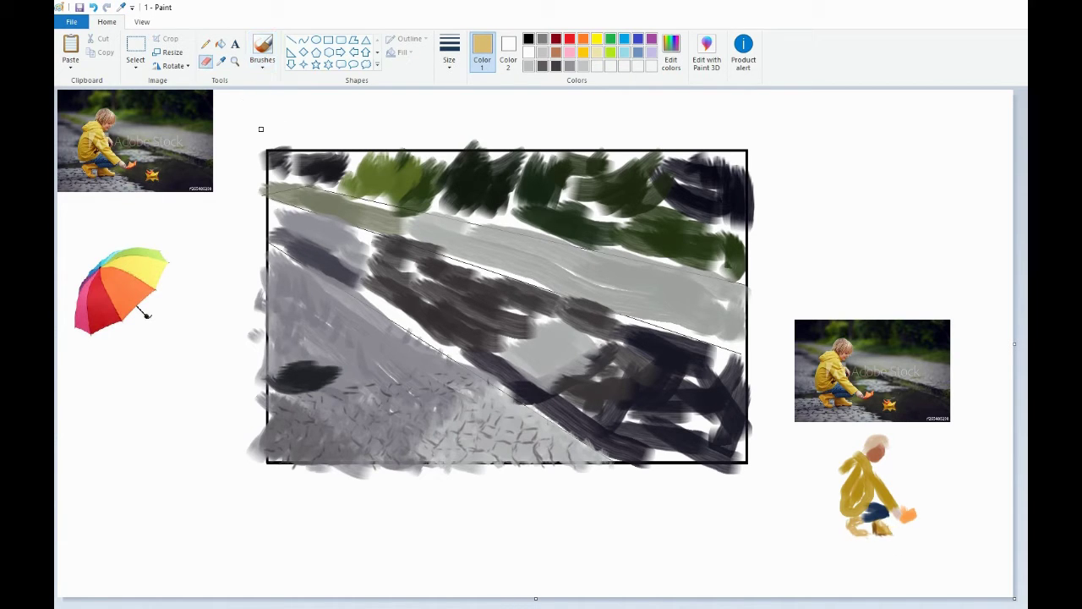
Step: Mix a light tan with red 227, green 201 and blue 138, and refine both boots with brush and eraser
click(221, 62)
click(237, 63)
click(698, 448)
click(264, 49)
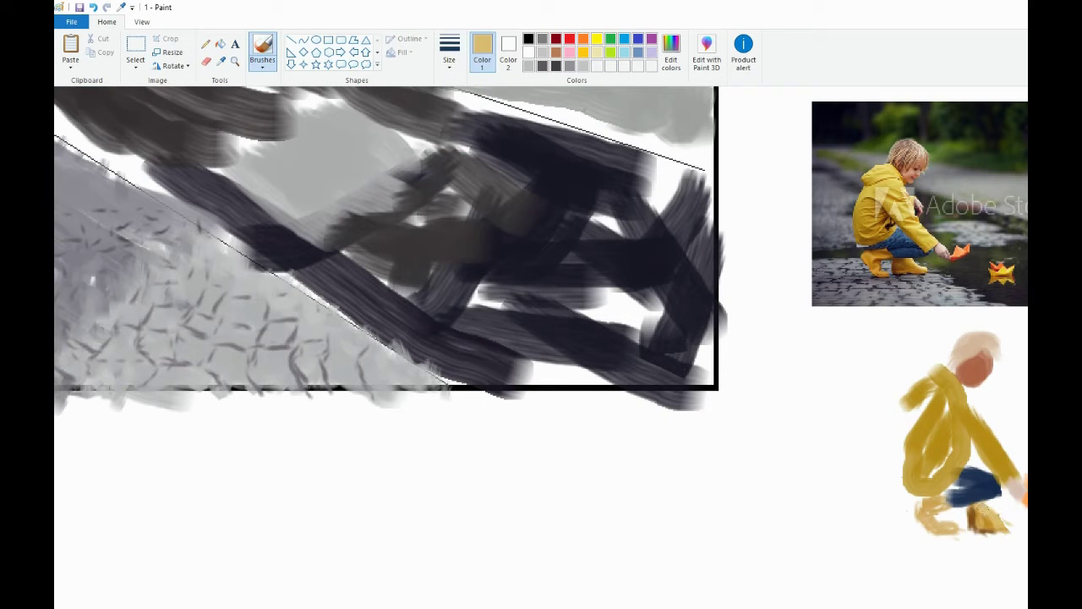
click(670, 51)
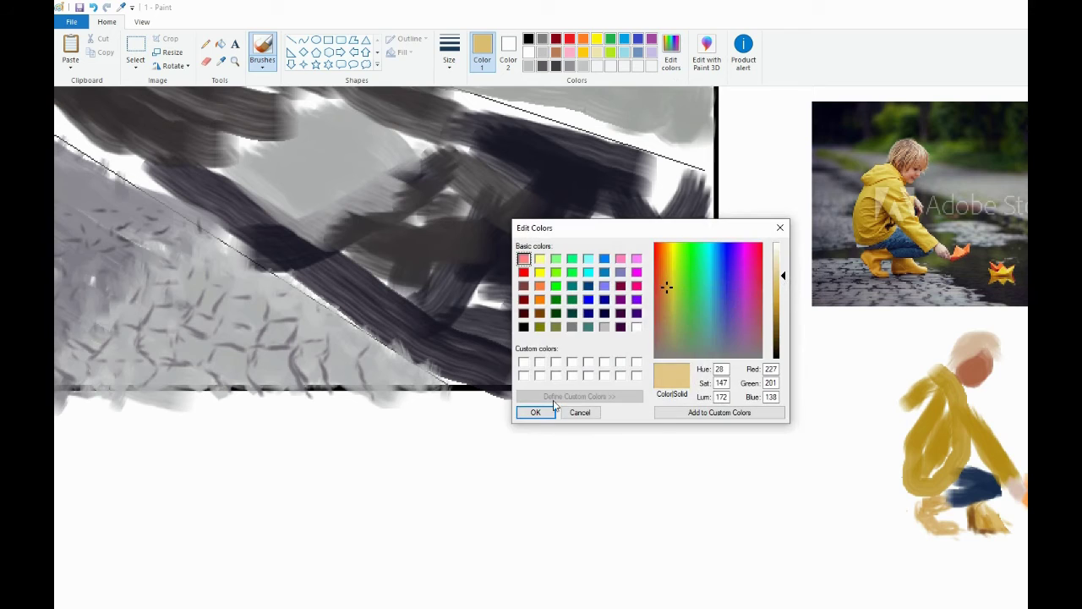
click(531, 411)
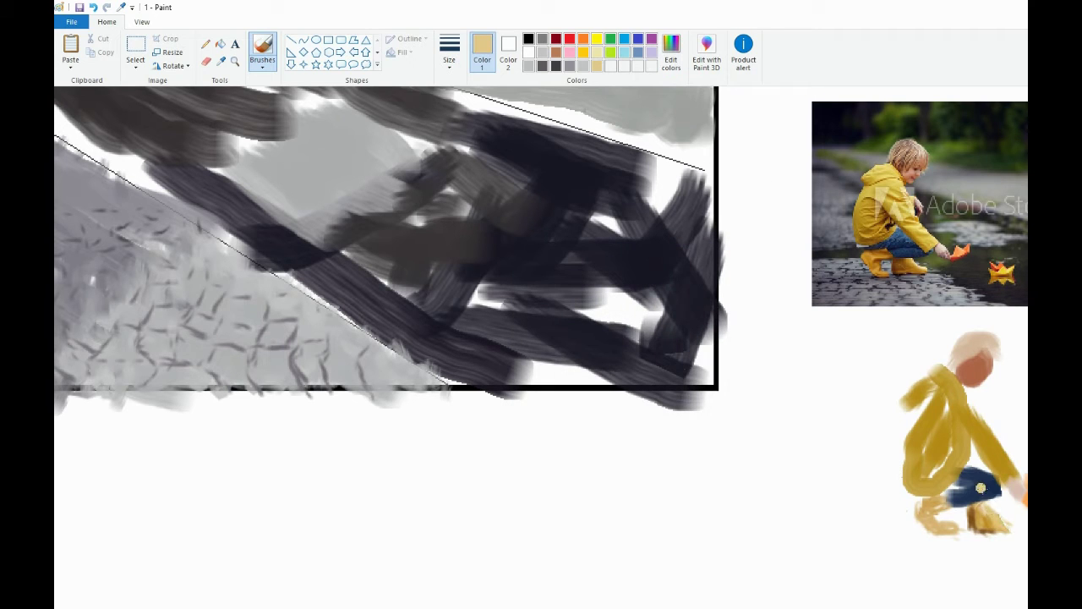
click(205, 61)
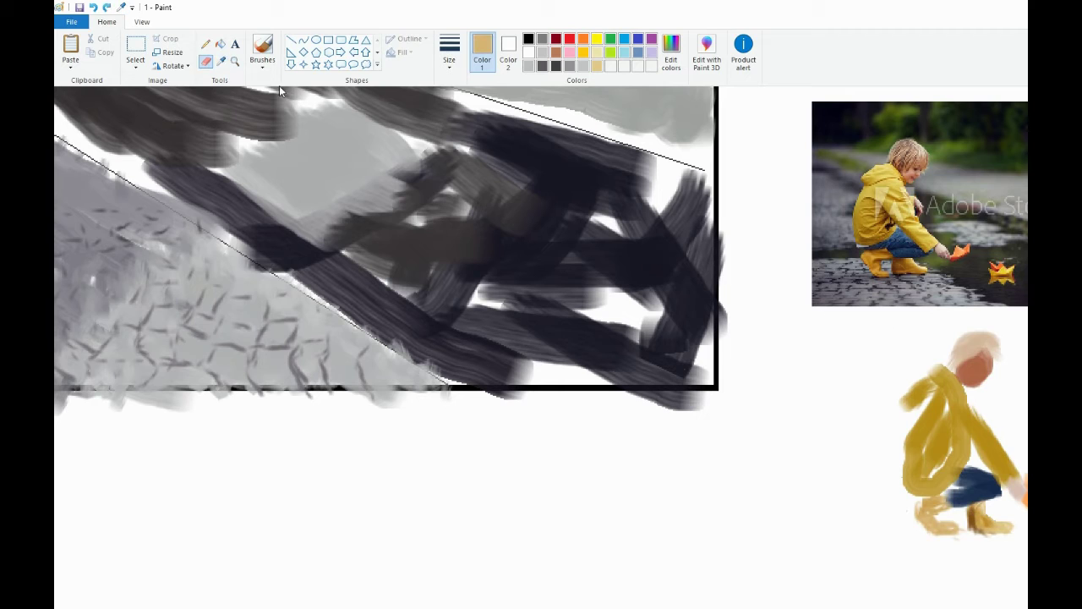
click(262, 51)
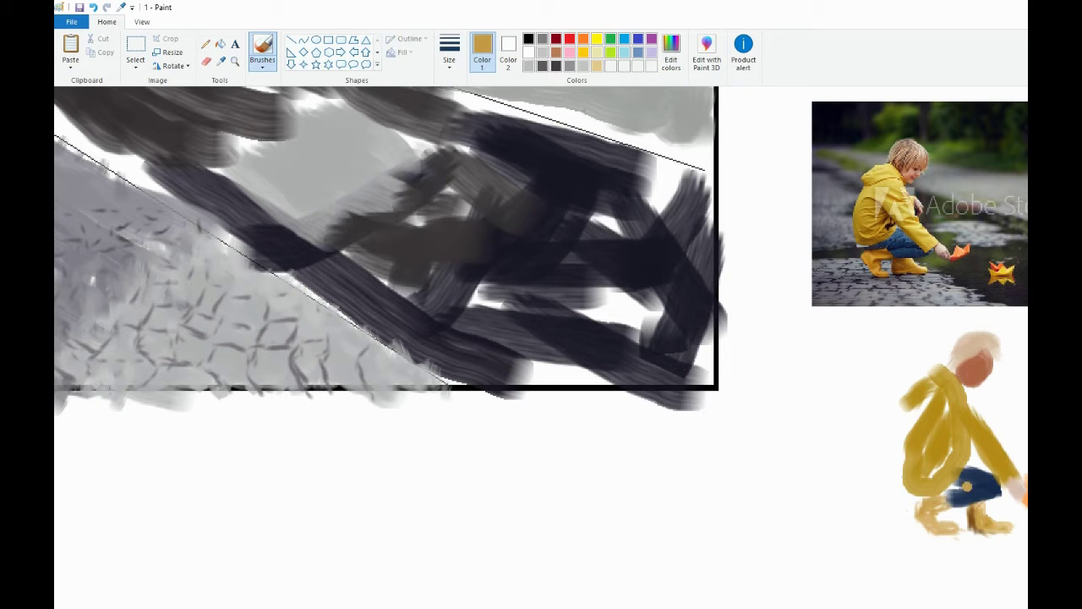
Step: Paint a highlight on the boy's trousers with a lightened version of the blue sampled from the photo's jeans
click(221, 62)
click(909, 245)
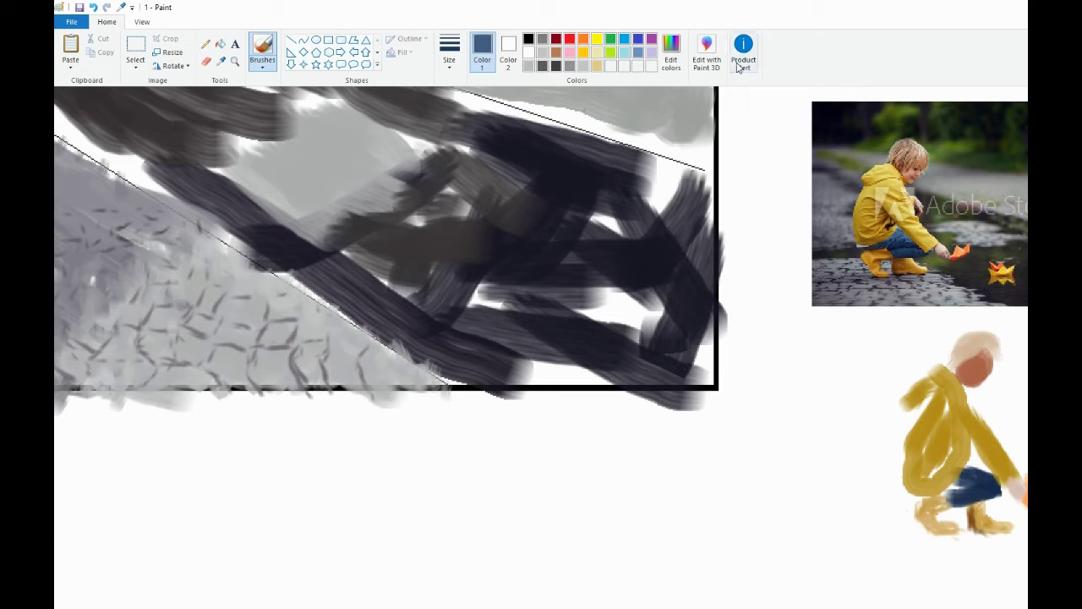
click(671, 52)
click(785, 311)
click(536, 412)
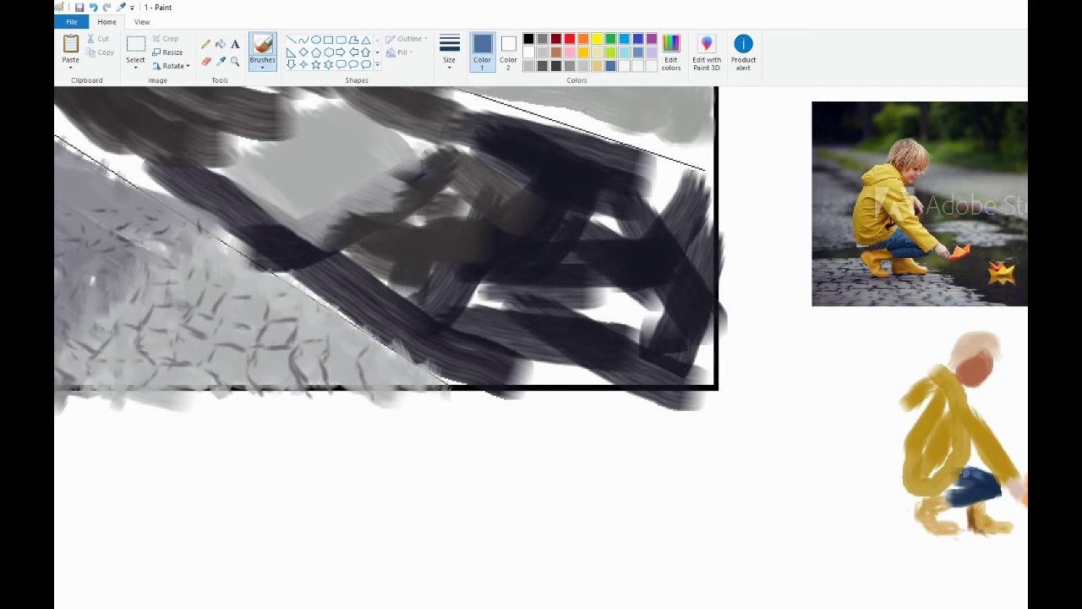
Step: Extend the trousers under the jacket's back hem with a dark navy sampled from the painted trousers
click(220, 60)
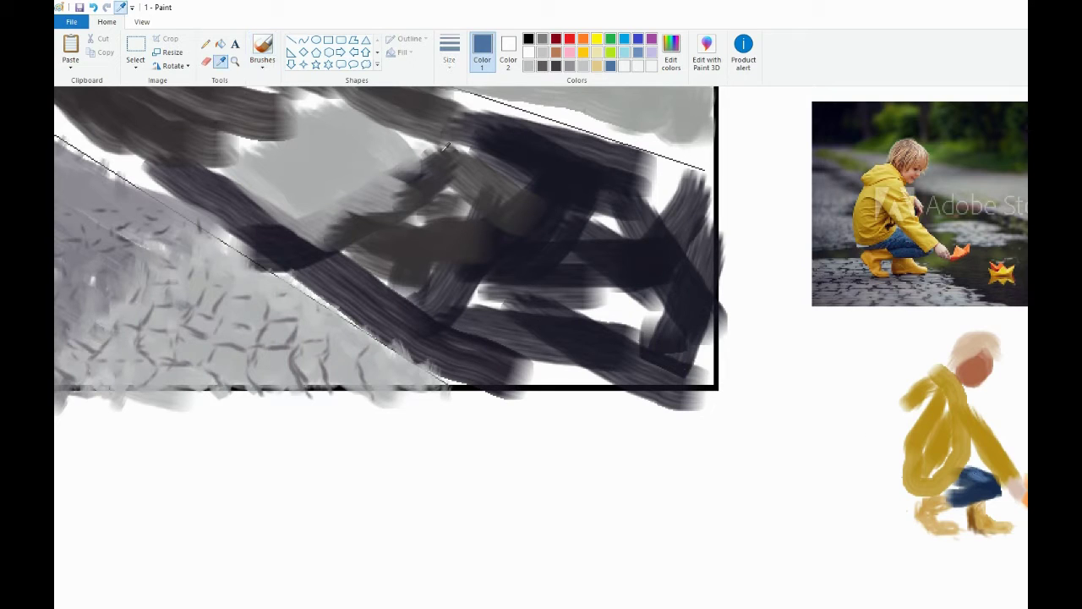
click(984, 500)
drag(952, 479, 907, 488)
drag(957, 474, 921, 482)
mouse_move(959, 479)
mouse_down()
mouse_move(922, 489)
mouse_move(958, 479)
mouse_up()
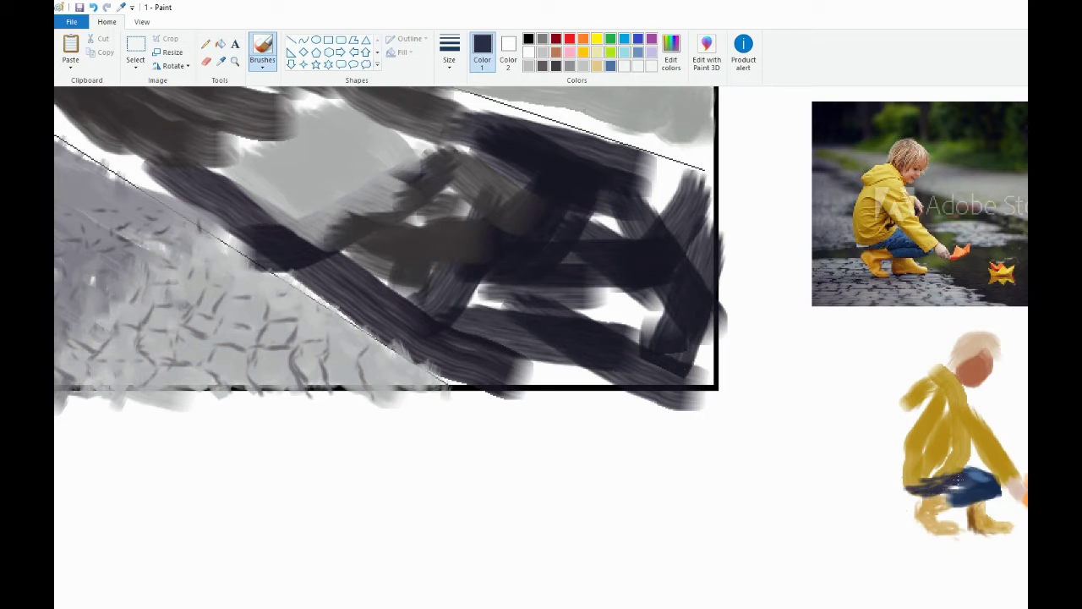
Step: Paint a thin black shadow on the boy's trousers
click(529, 38)
click(262, 63)
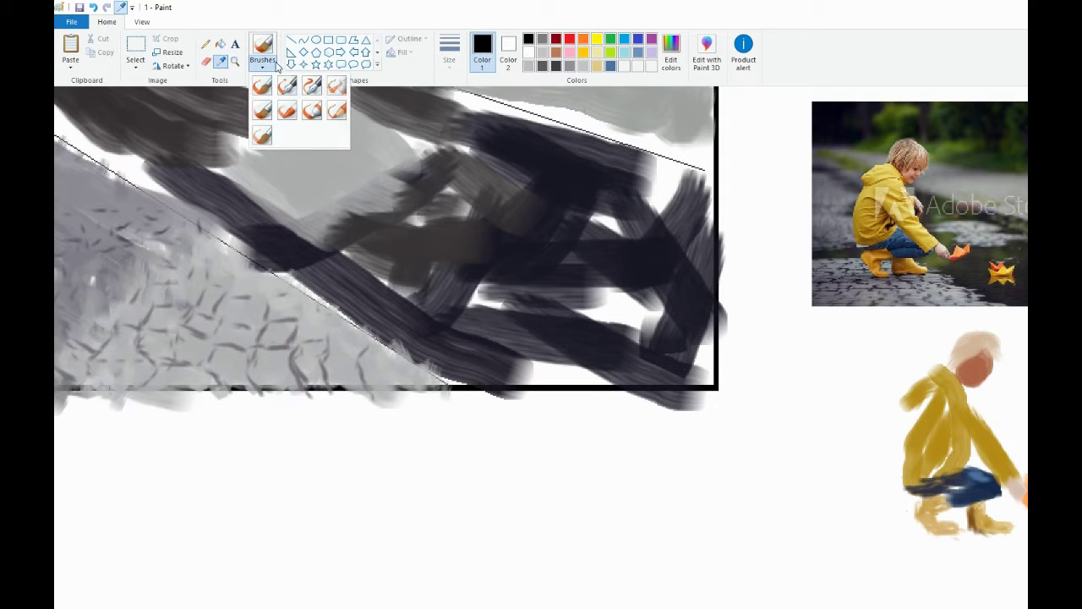
click(449, 53)
click(462, 95)
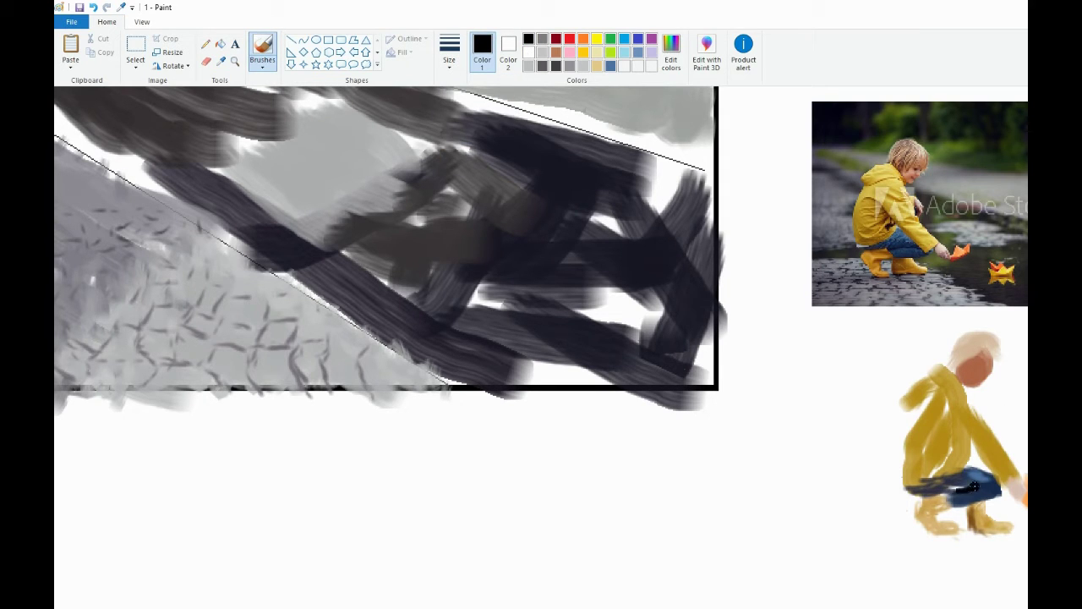
Step: Sample a yellow from the painted jacket and add strokes to its hood and back
scroll(631, 605, right, 1)
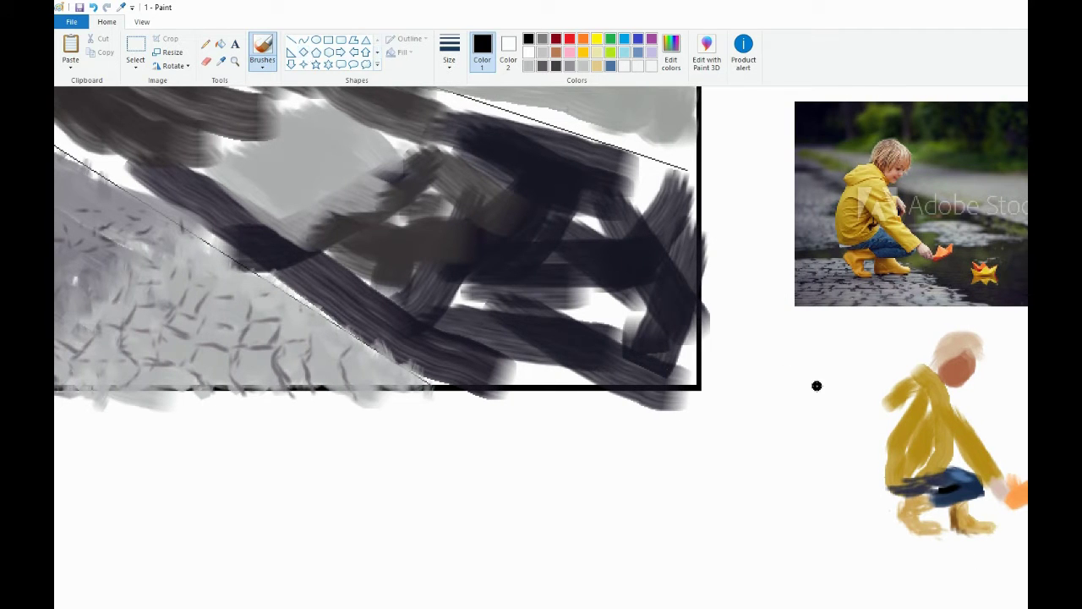
scroll(736, 279, down, 1)
click(120, 7)
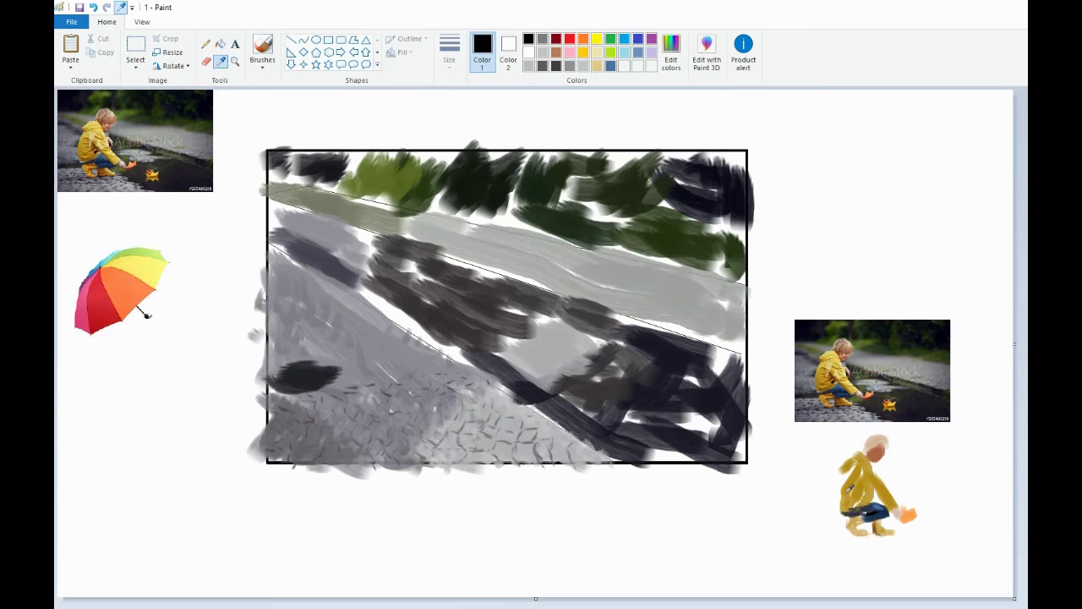
click(848, 492)
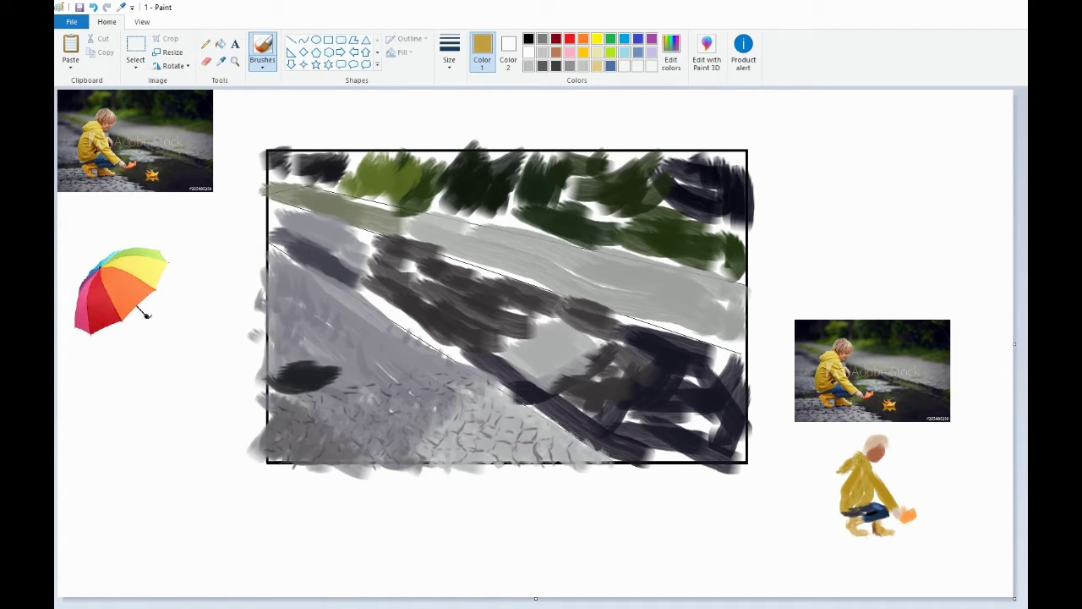
Step: Touch up the area between the boots and trousers with tan and dark blue sampled from the painted figure
click(221, 62)
click(860, 524)
click(221, 61)
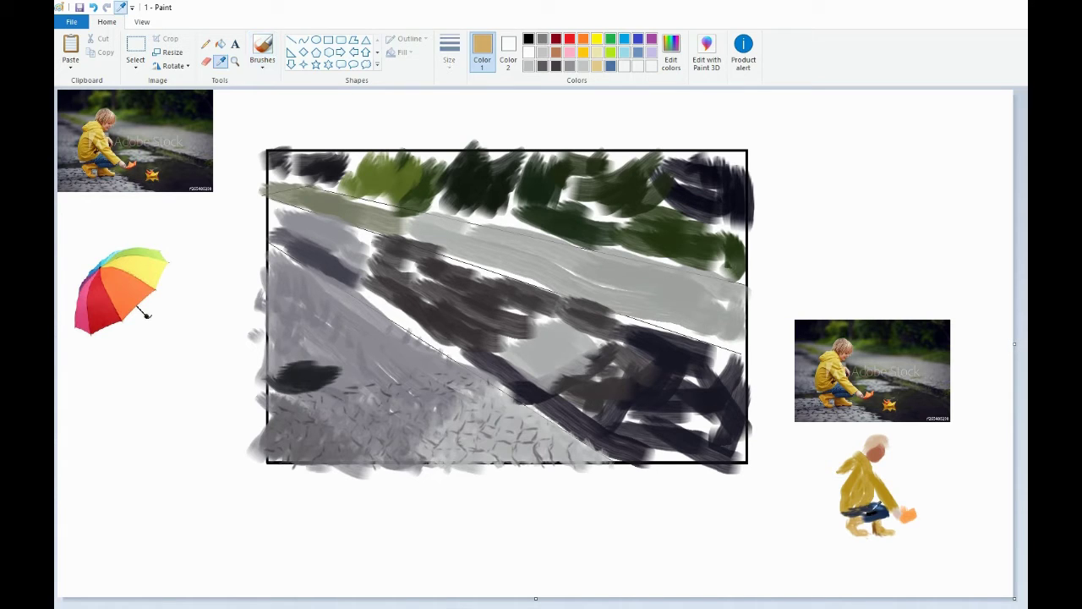
click(860, 510)
Step: Fill in the jacket's back and shoulder with a sampled dark ochre and erase the rough outer edge
click(121, 7)
click(854, 493)
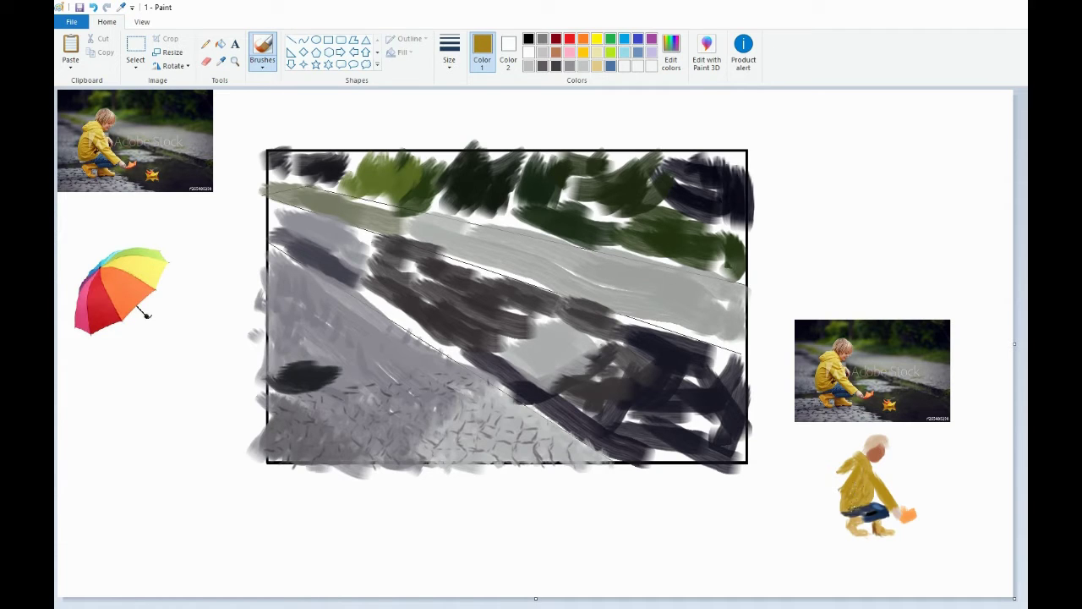
drag(856, 465, 843, 477)
click(205, 61)
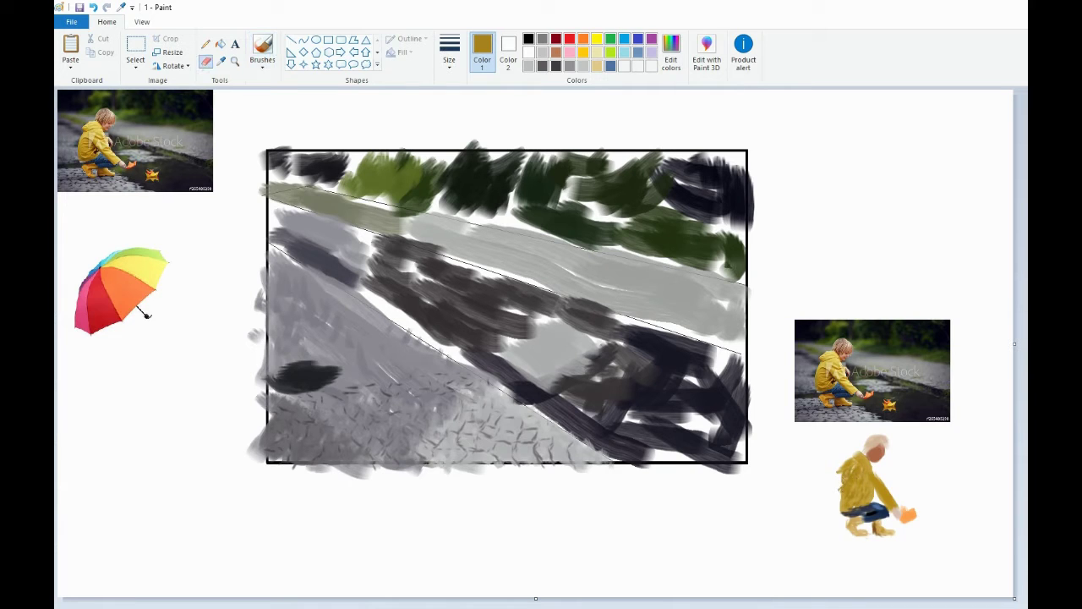
drag(827, 483, 842, 478)
Step: Mix a brighter yellow with red 221, green 176 and blue 43, paint the jacket's hood, and clean up the edges
click(671, 53)
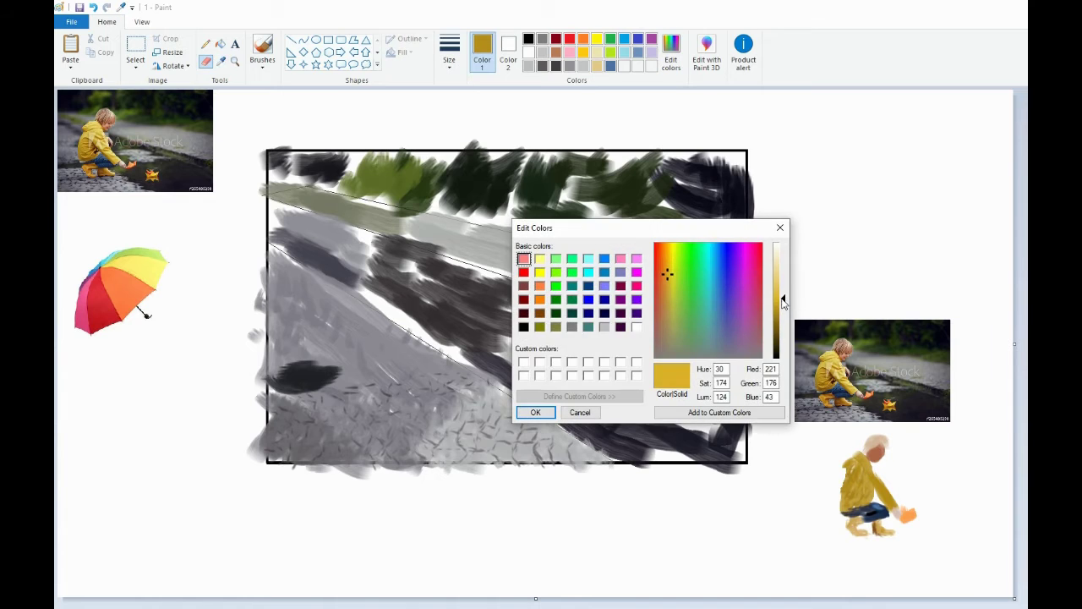
click(535, 412)
click(263, 46)
click(450, 51)
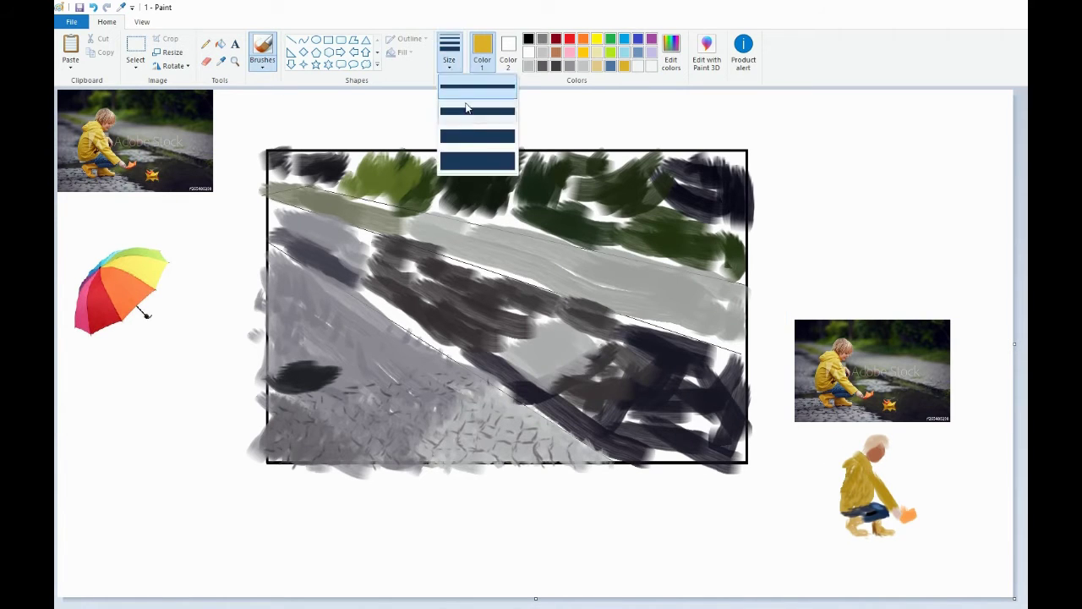
click(467, 108)
mouse_move(857, 462)
mouse_down()
mouse_move(867, 461)
mouse_move(854, 458)
mouse_up()
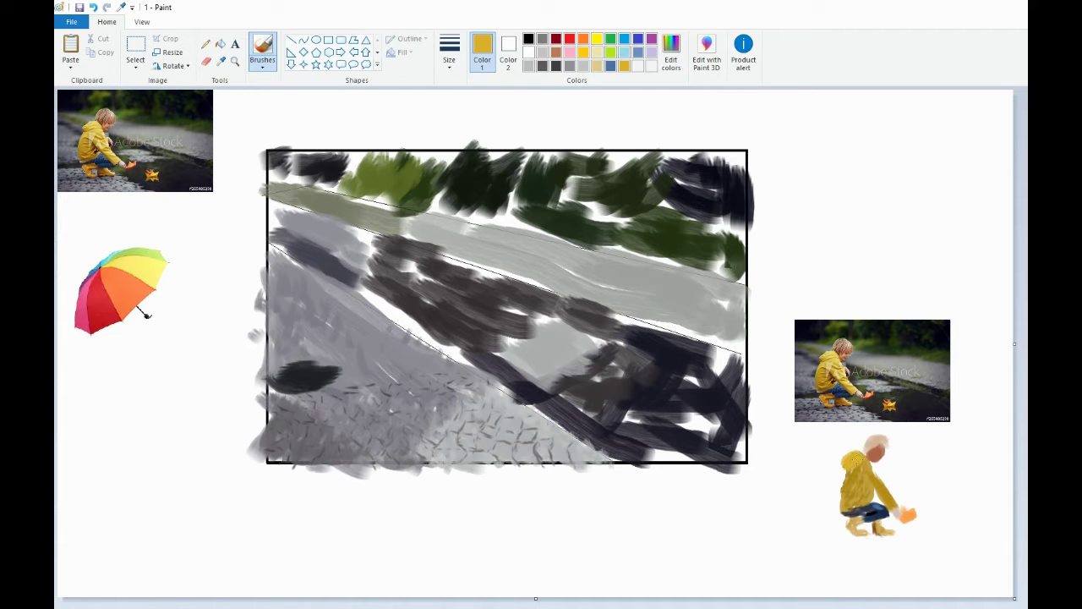
click(452, 55)
click(469, 90)
click(205, 61)
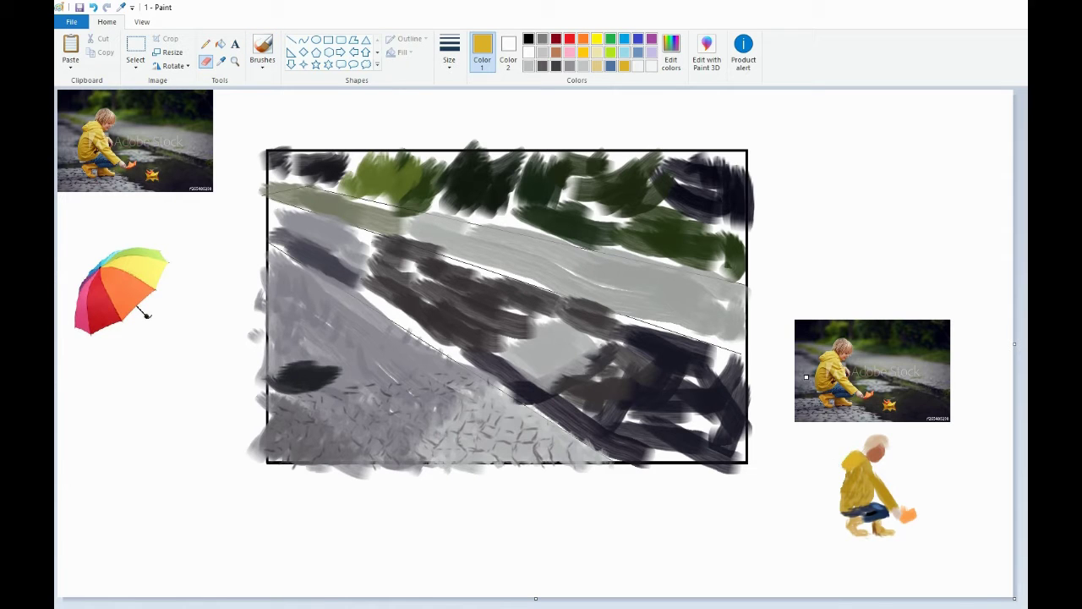
Step: Darken the yellow to a deep olive ochre and paint thin fold shadows on the jacket with the thinnest brush
click(670, 50)
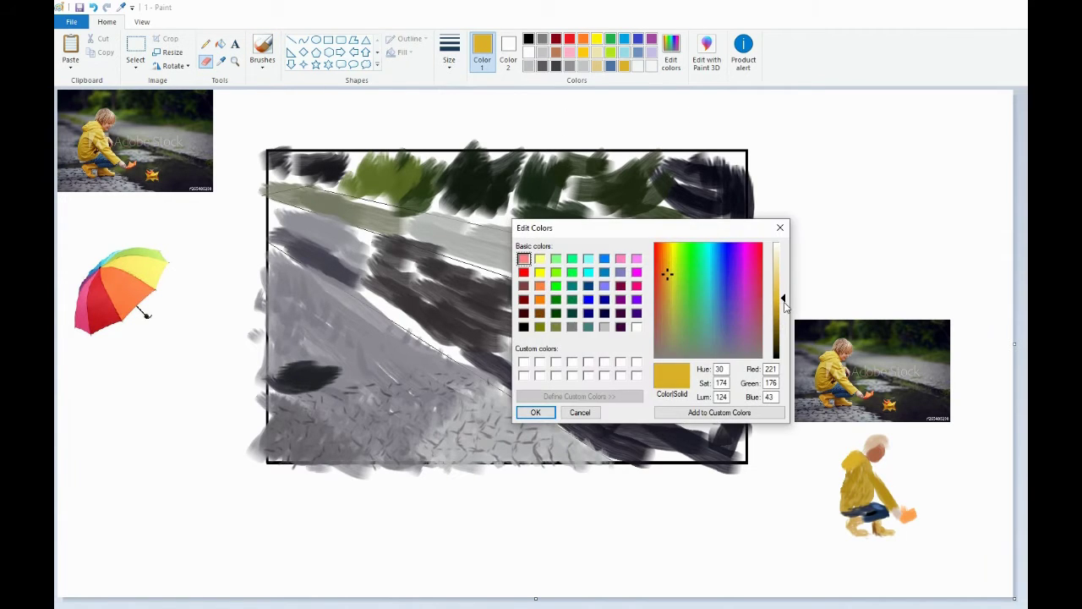
click(784, 315)
click(535, 411)
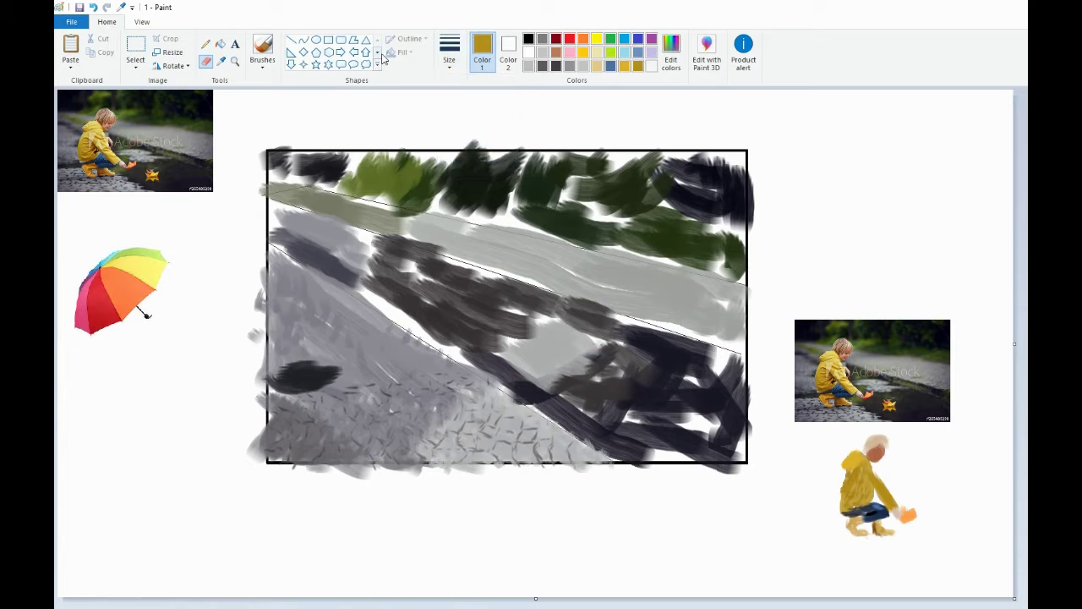
click(262, 51)
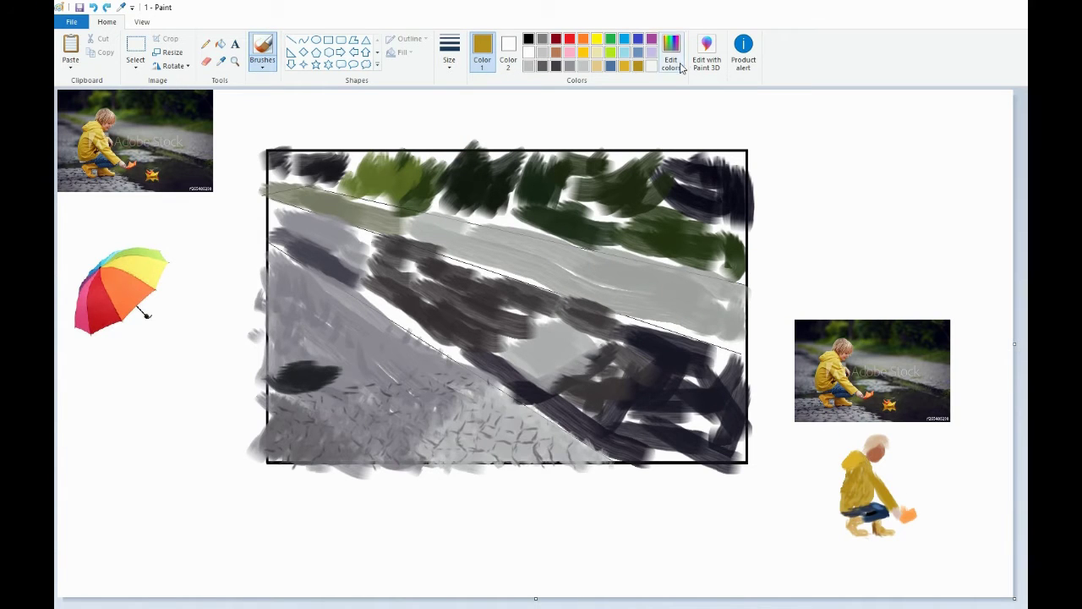
click(670, 51)
click(787, 326)
click(535, 412)
click(449, 53)
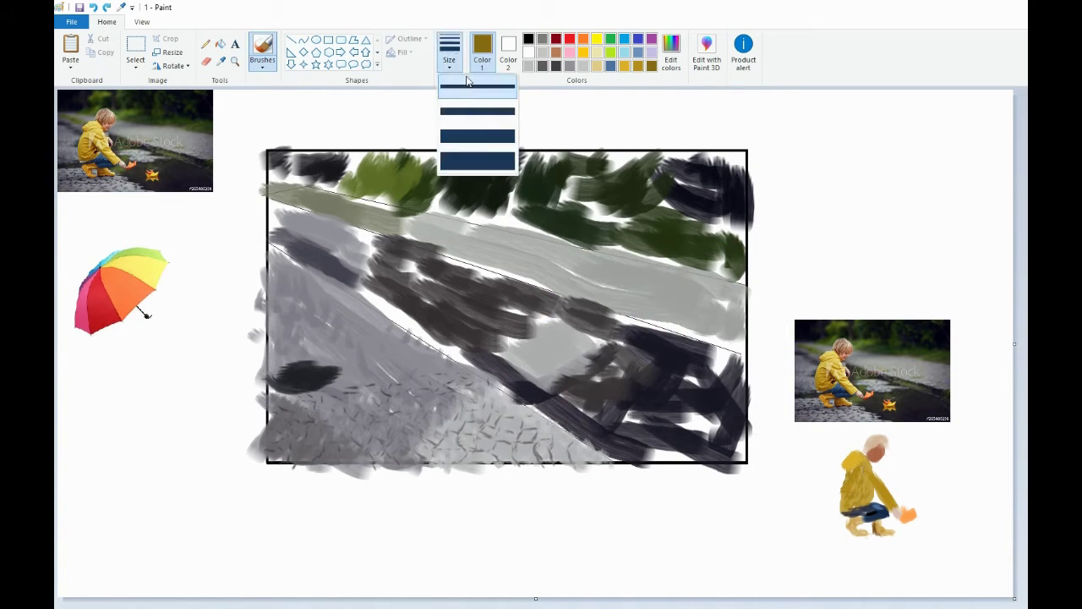
click(476, 88)
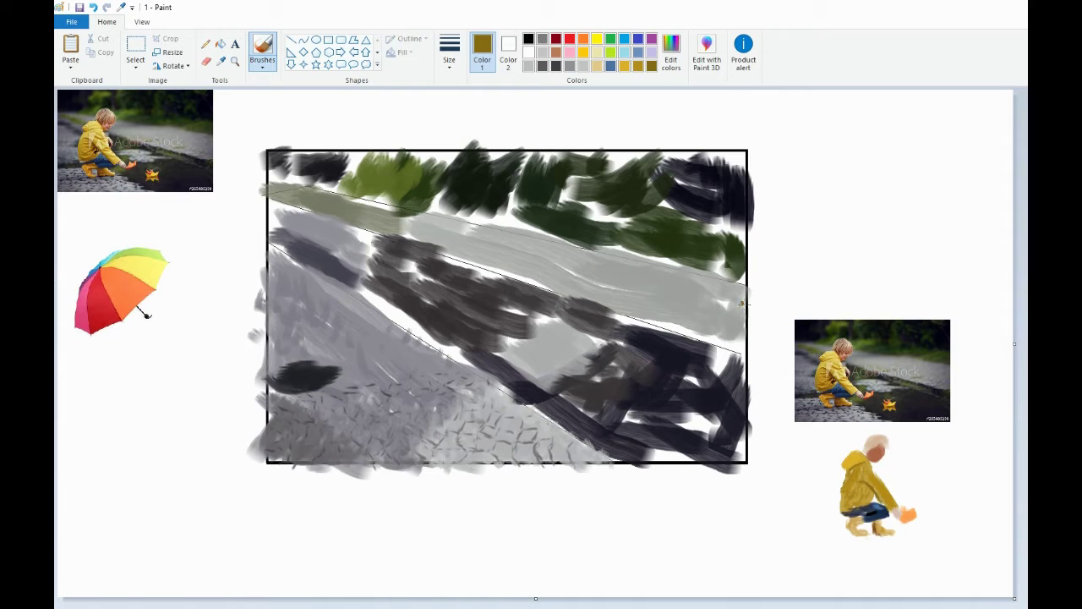
click(206, 61)
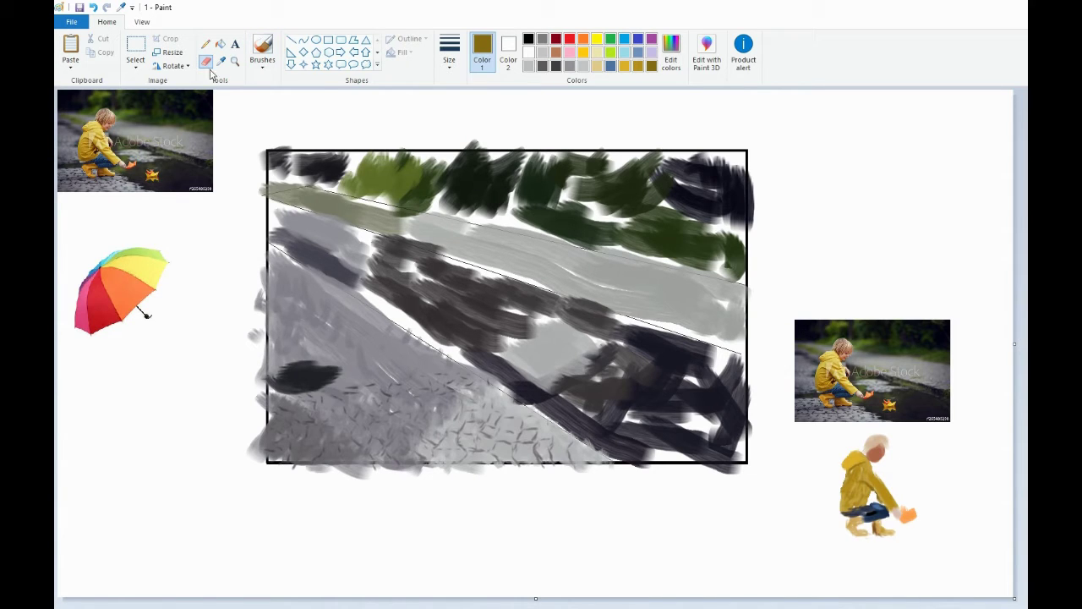
Step: Paint the boy's face with a lightened skin tone sampled from the face in the reference photo
click(263, 49)
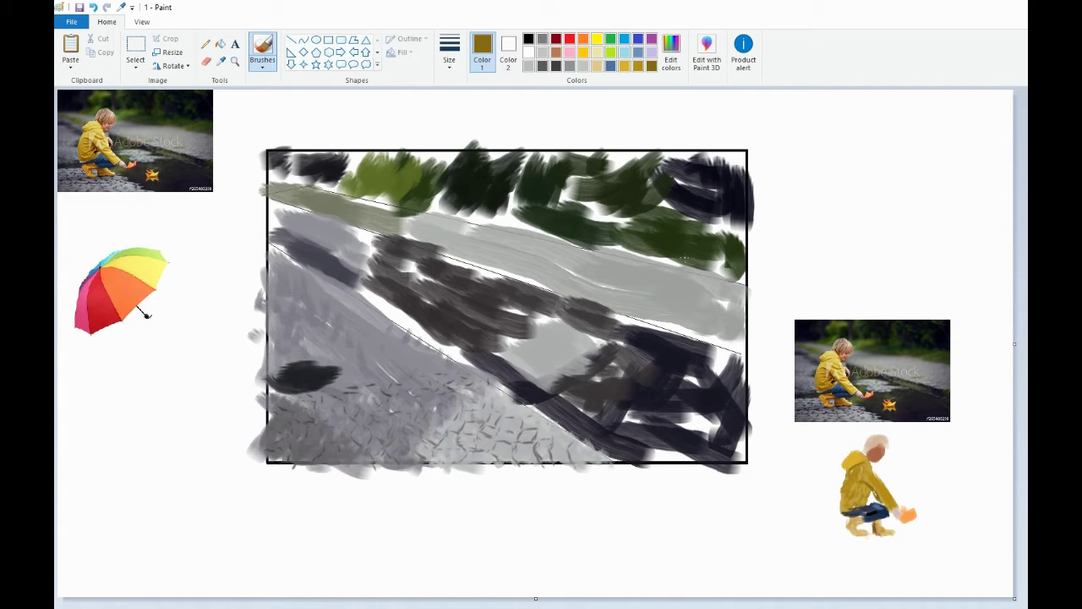
click(221, 60)
click(848, 352)
click(674, 56)
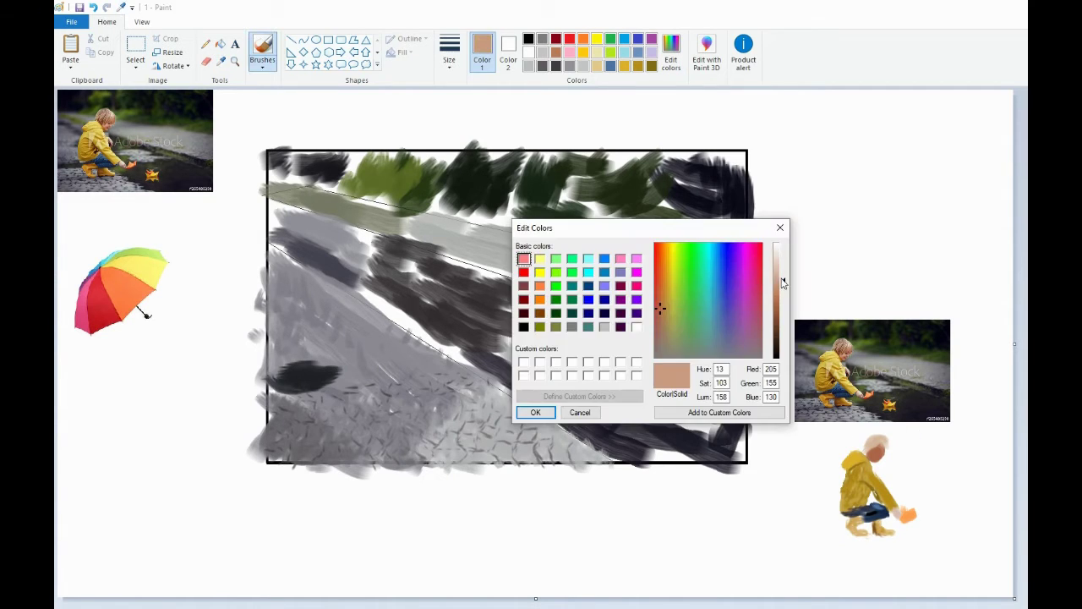
drag(784, 283, 784, 276)
click(536, 412)
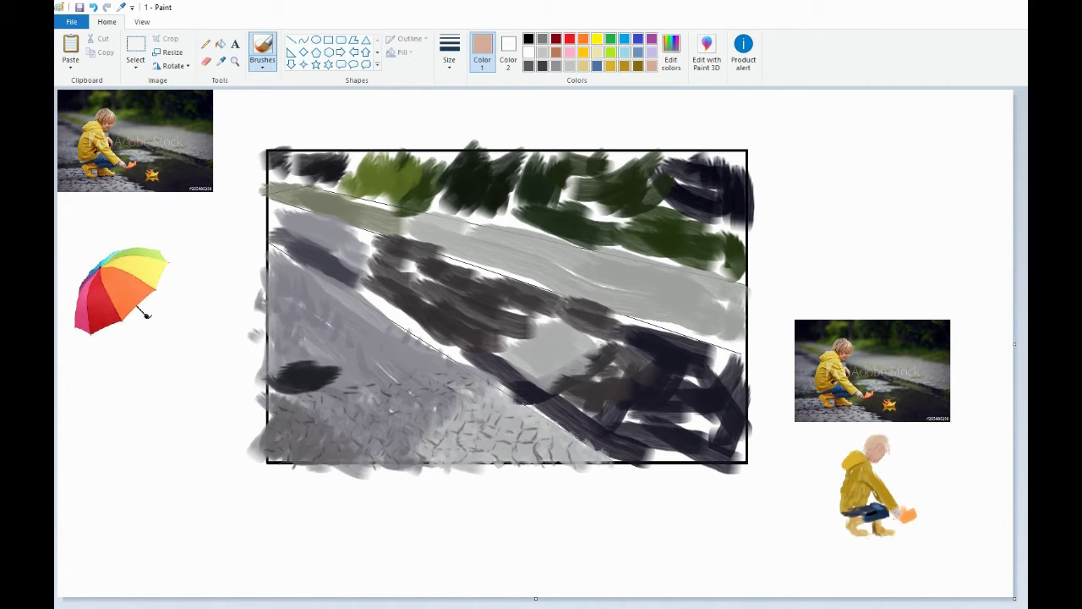
Step: Sample a dark maroon from the face in the reference photo for the painted boy's eye
click(221, 61)
click(528, 39)
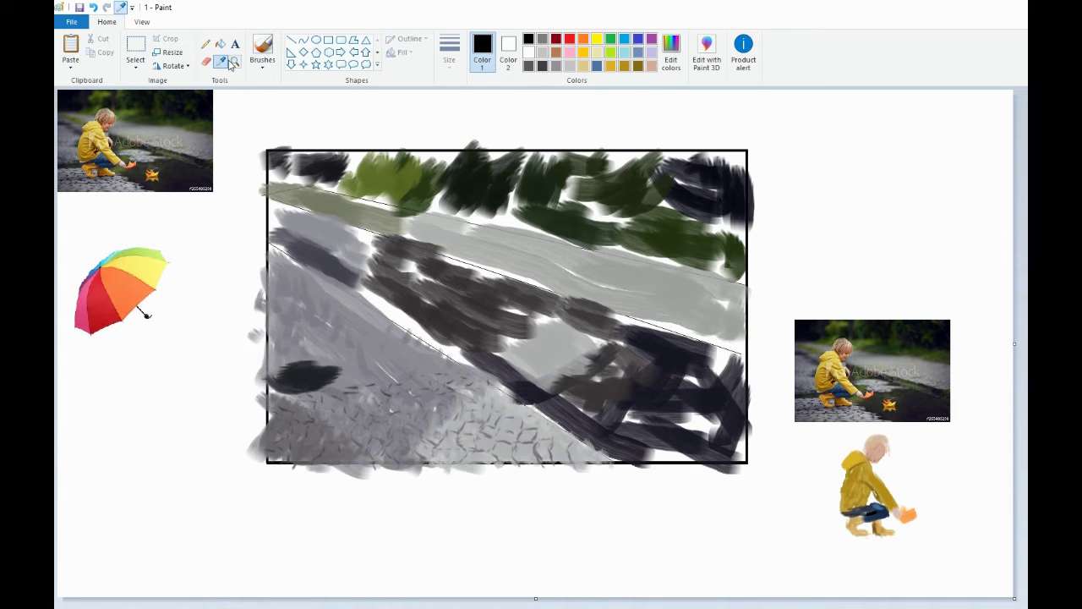
click(850, 348)
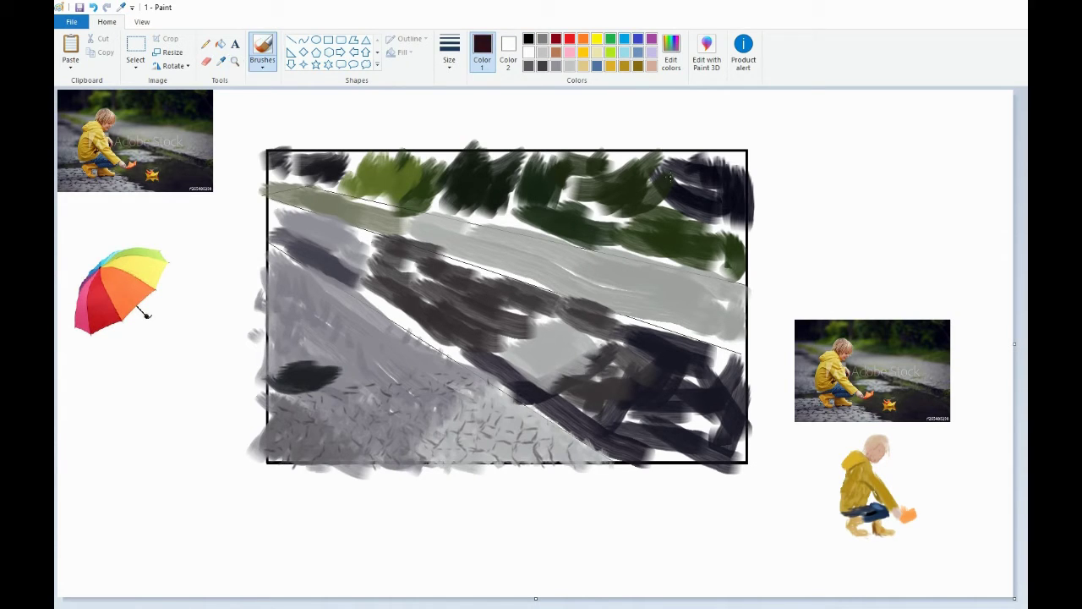
click(445, 61)
click(235, 62)
click(661, 414)
scroll(542, 348, right, 1)
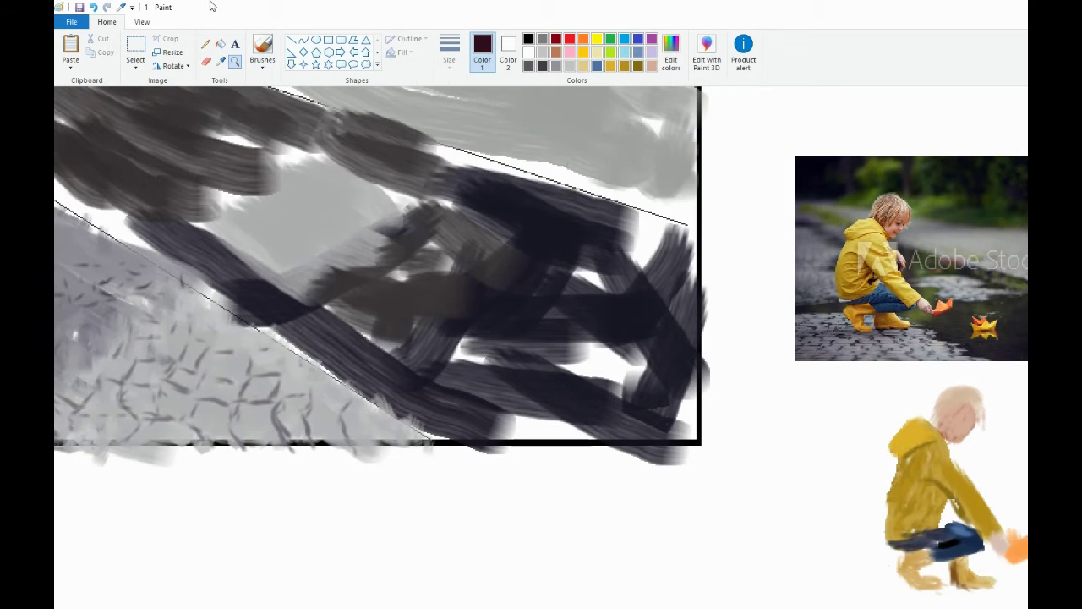
Step: Try painting the boy's eye in dark maroon with the current brush and a calligraphy brush
click(262, 49)
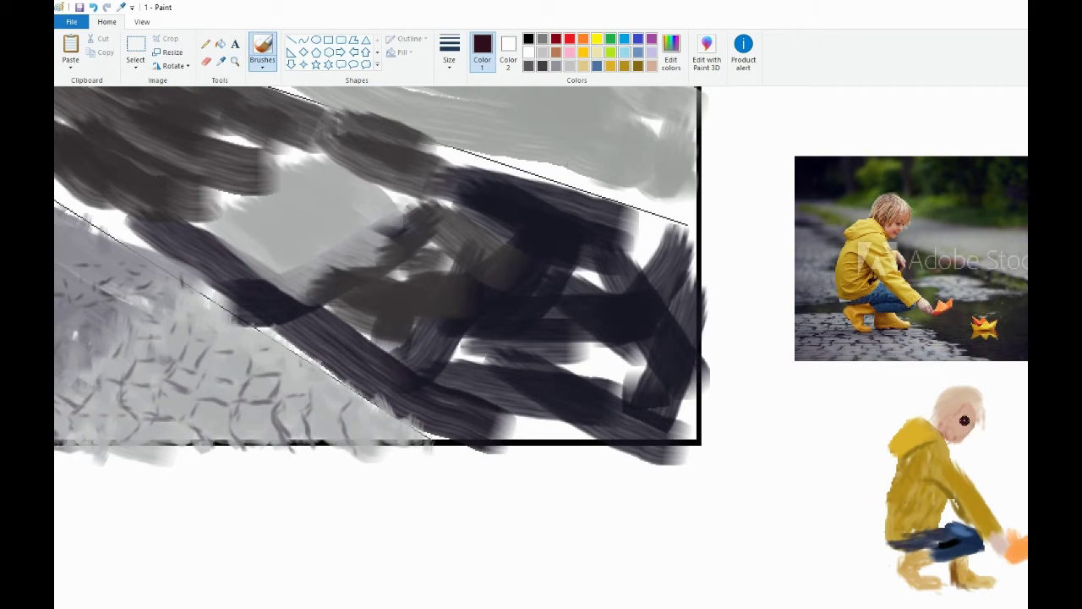
click(263, 64)
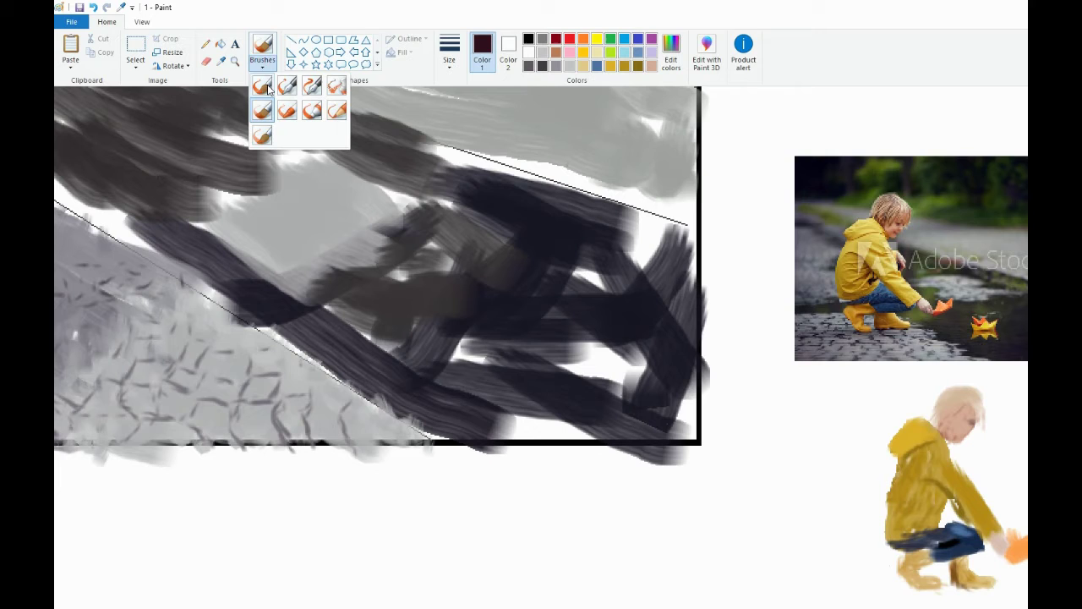
click(312, 88)
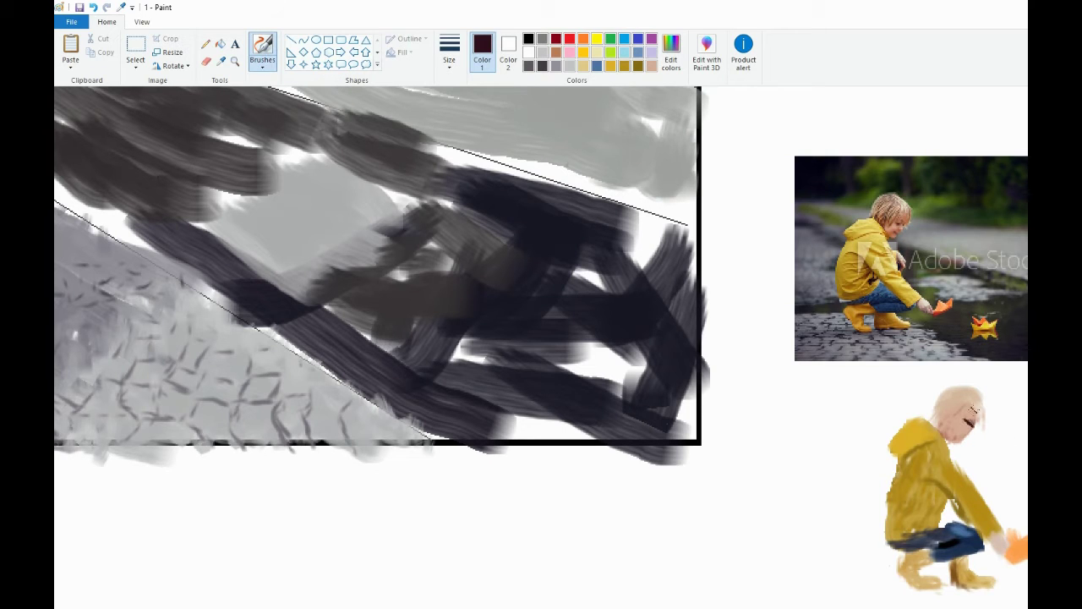
click(262, 64)
Step: Draw the boy's eye in dark maroon with the Pencil tool and undo the last stroke
click(205, 44)
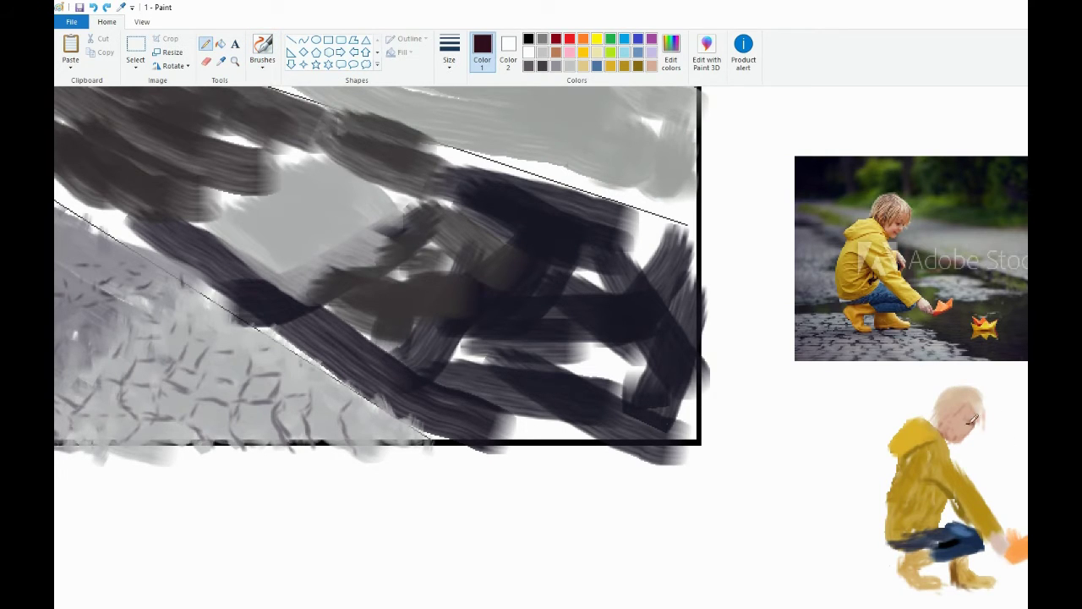
drag(967, 423, 966, 423)
key(ctrl+z)
Step: Sample the painted face's skin tone and darken it to a brown with red 186, green 116 and blue 82
click(222, 63)
click(965, 430)
click(670, 53)
drag(783, 276, 783, 296)
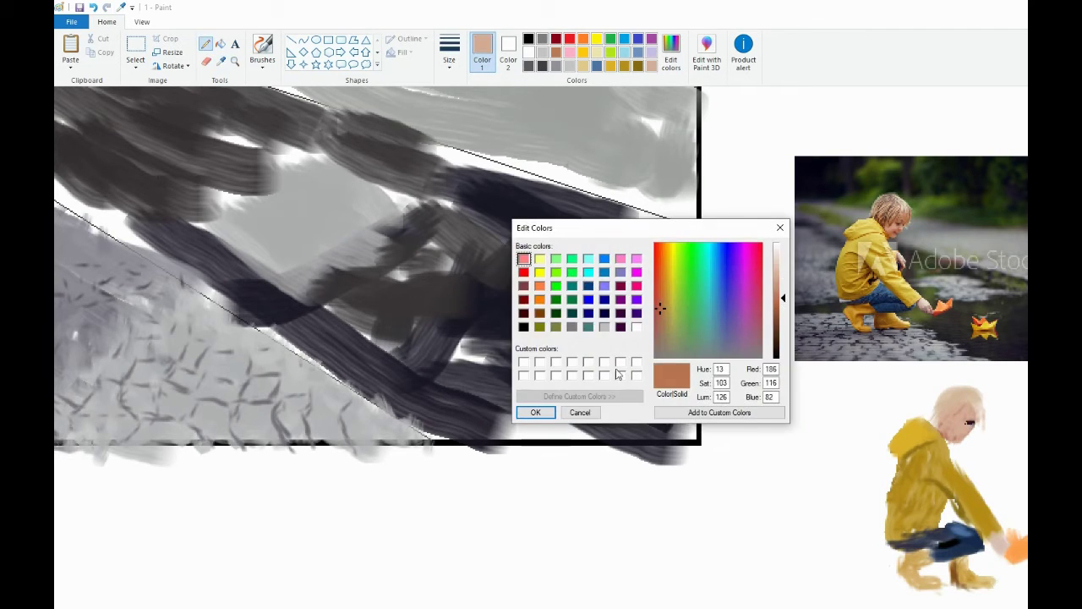
click(538, 412)
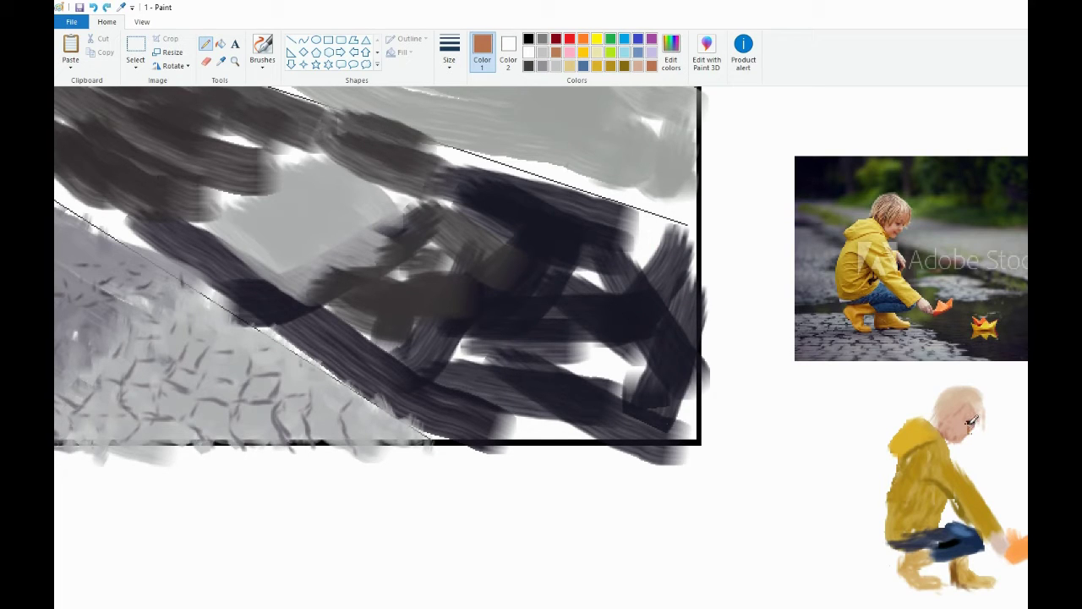
Step: Trim the eye with skin tone sampled from the painted face and resample its dark maroon for the lashes
click(221, 64)
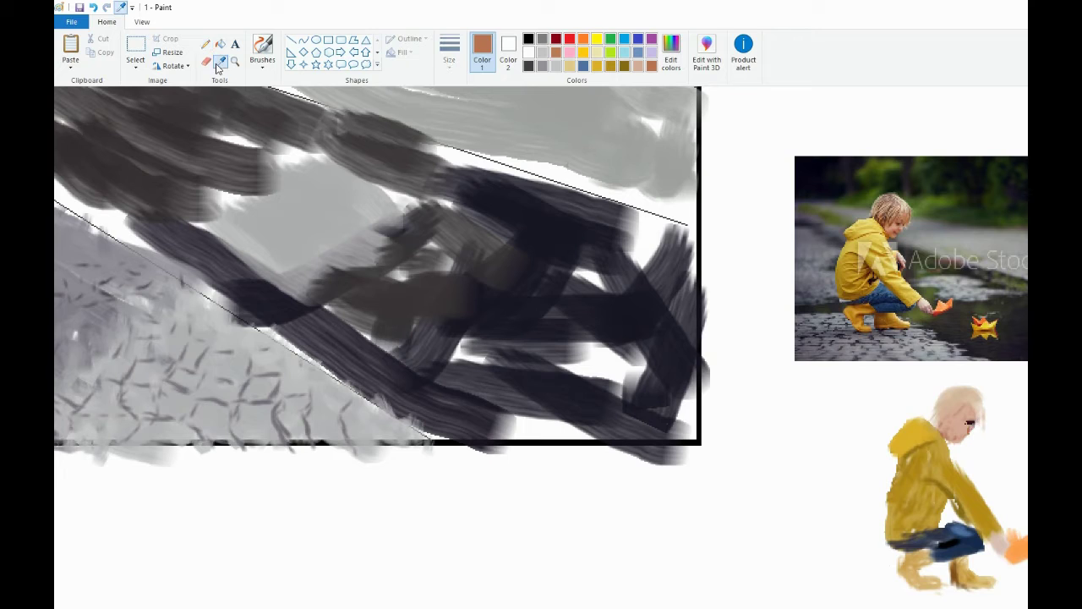
click(972, 426)
click(969, 424)
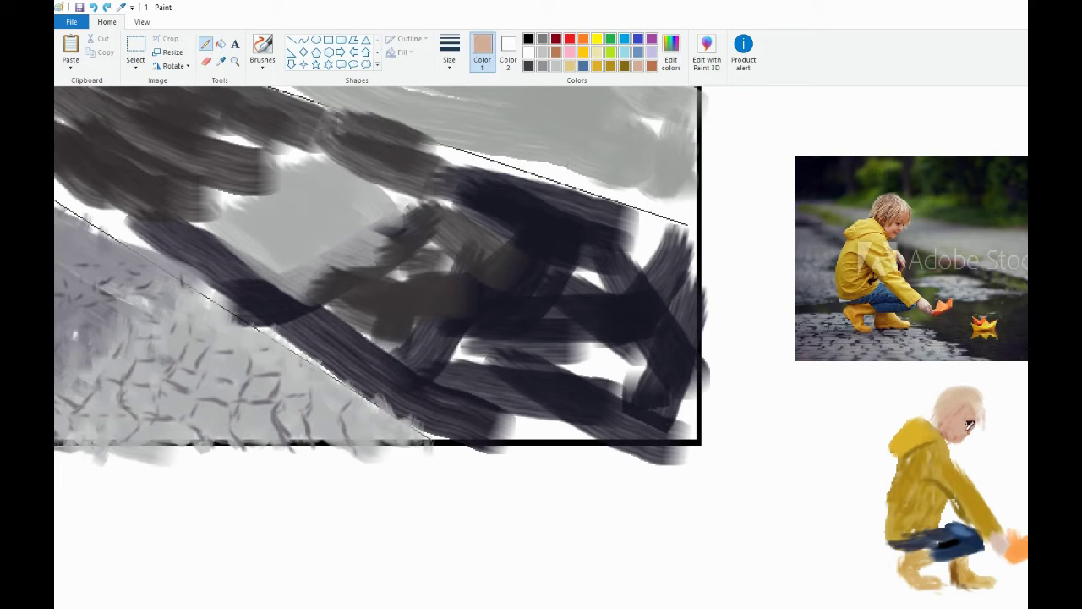
drag(970, 432, 971, 430)
click(221, 64)
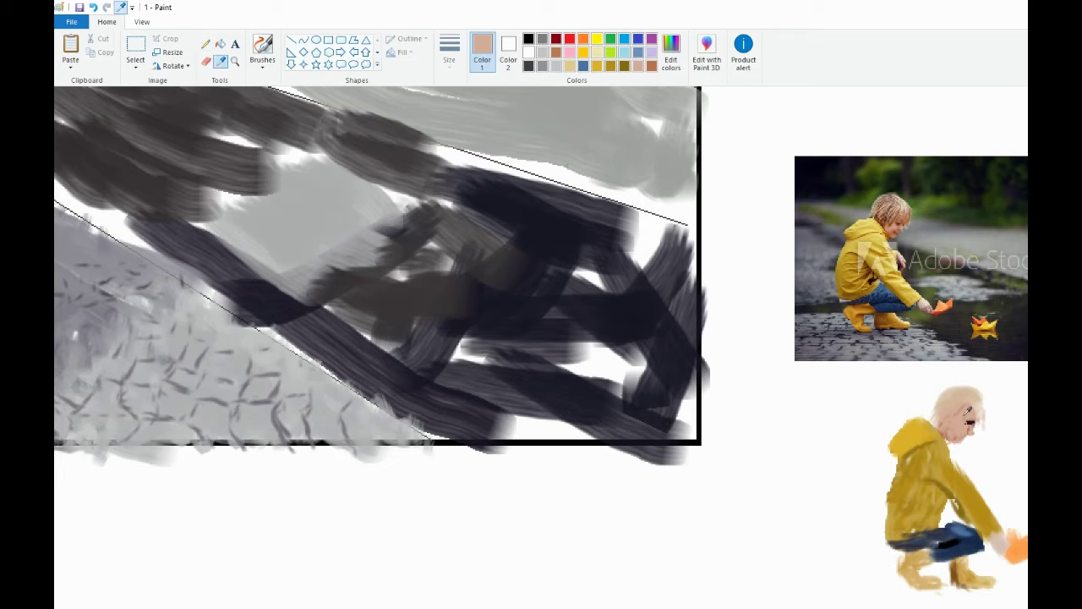
click(970, 419)
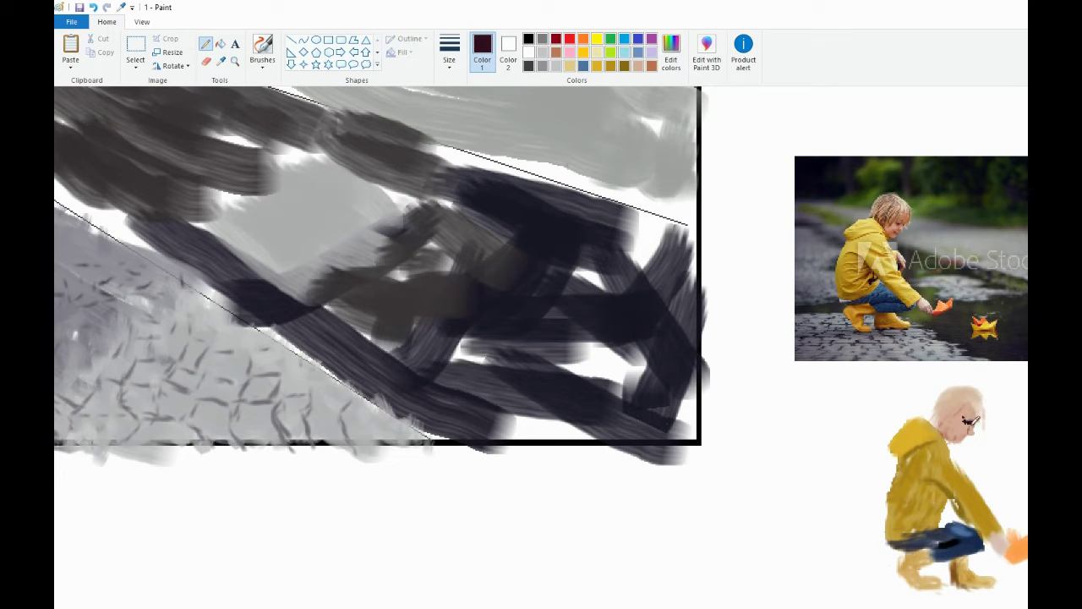
Step: Retouch the eye and the skin around it with colours sampled from the painted face and the reference photo's face
click(220, 63)
click(980, 416)
click(221, 63)
click(969, 426)
click(220, 63)
click(900, 218)
click(221, 63)
click(967, 423)
Step: Soften the facial features with a reddish brown sampled from the reference face, undoing the last stroke at the eye
click(220, 63)
click(901, 219)
click(220, 64)
click(905, 221)
drag(967, 421, 969, 420)
key(ctrl+z)
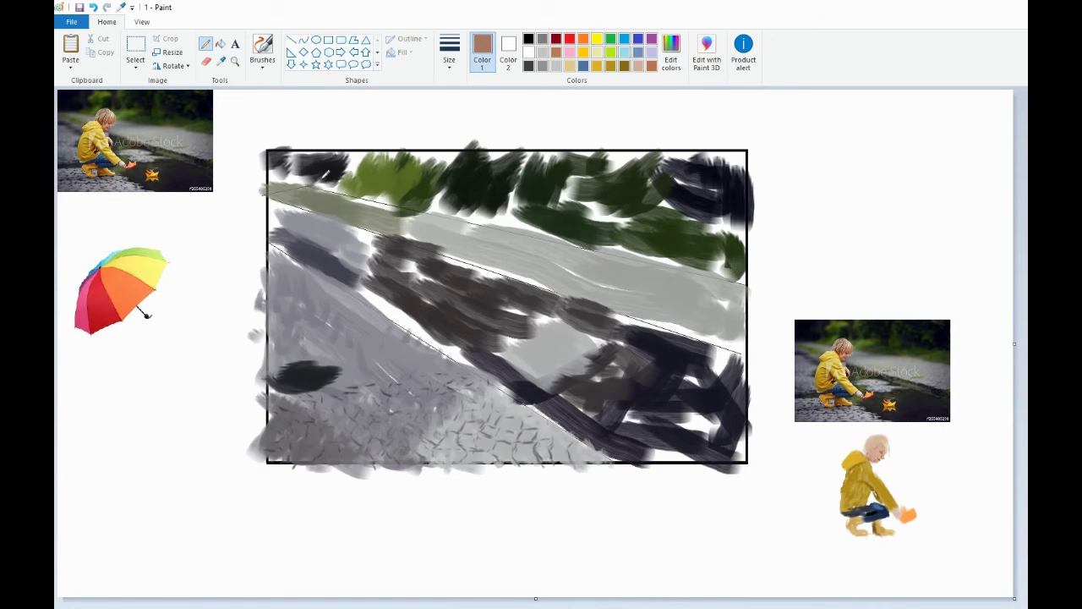
Step: Mix a dark navy from the palette's indigo and colour the boy's eye with the Pencil tool
click(235, 61)
click(664, 461)
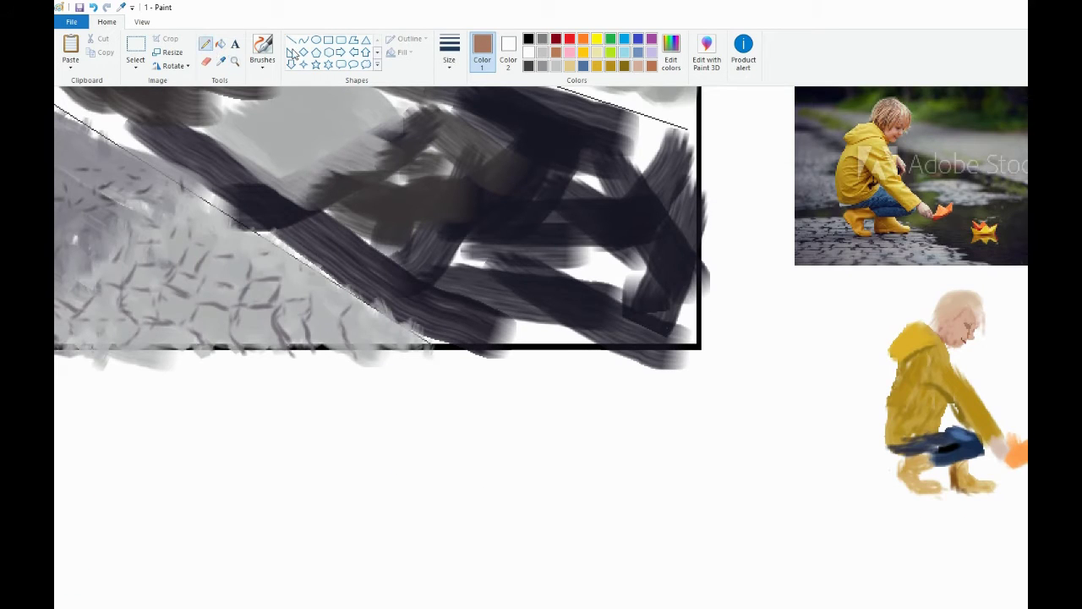
click(206, 44)
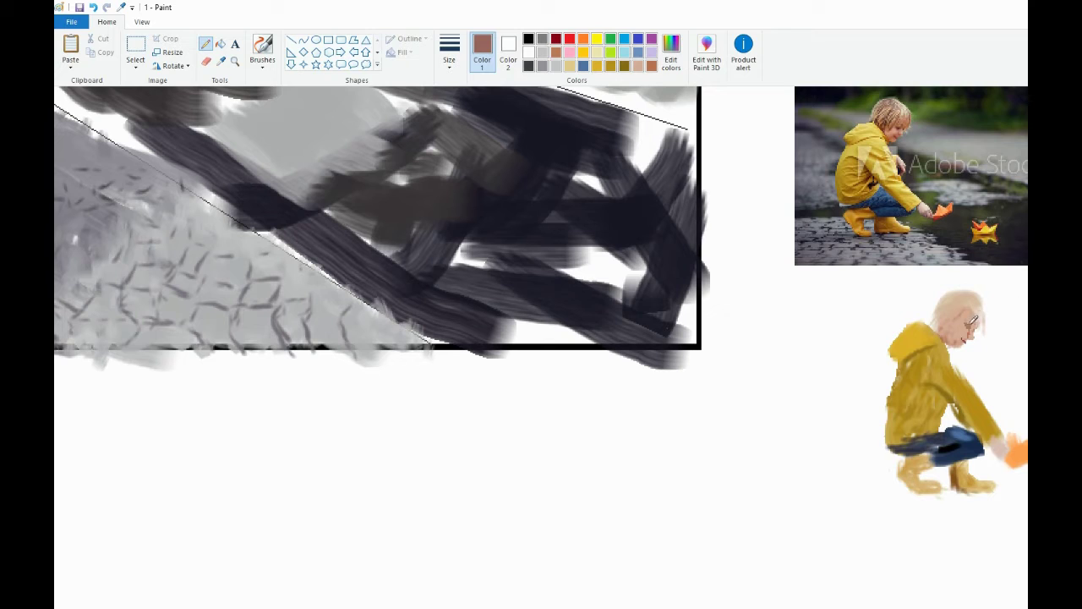
click(529, 39)
click(637, 40)
click(671, 52)
drag(783, 302, 783, 335)
click(536, 411)
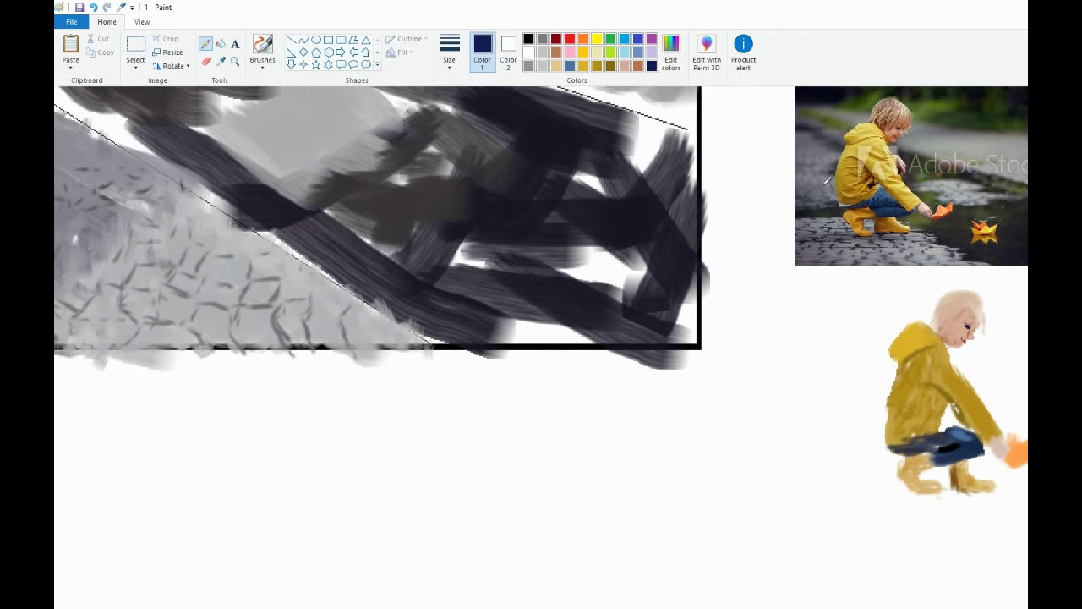
Step: Touch up the front of the boy's hair with a brush in light beige sampled from the painted head
click(222, 61)
click(976, 298)
click(262, 48)
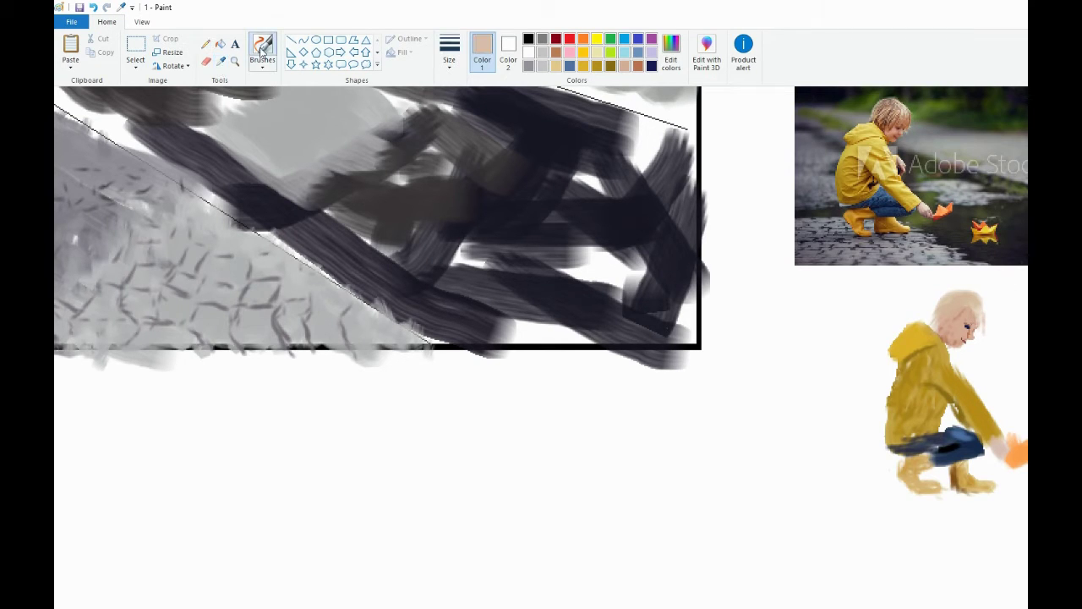
click(262, 67)
click(266, 95)
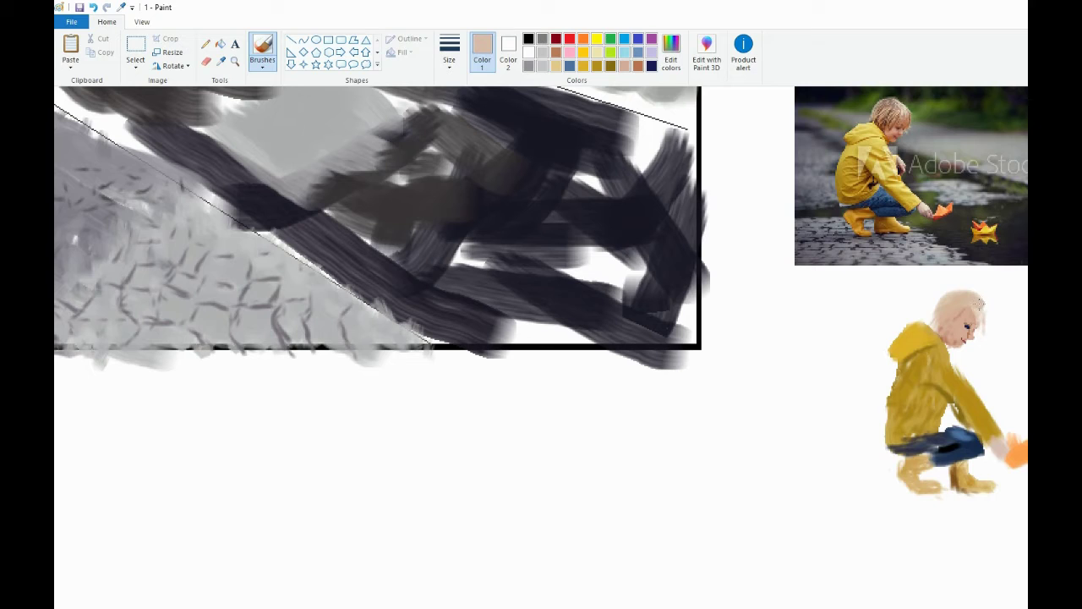
Step: Adjust the brush size and add darker hair strokes in a grey-brown sampled from the reference photo's hair
click(221, 61)
click(883, 117)
click(449, 51)
click(465, 91)
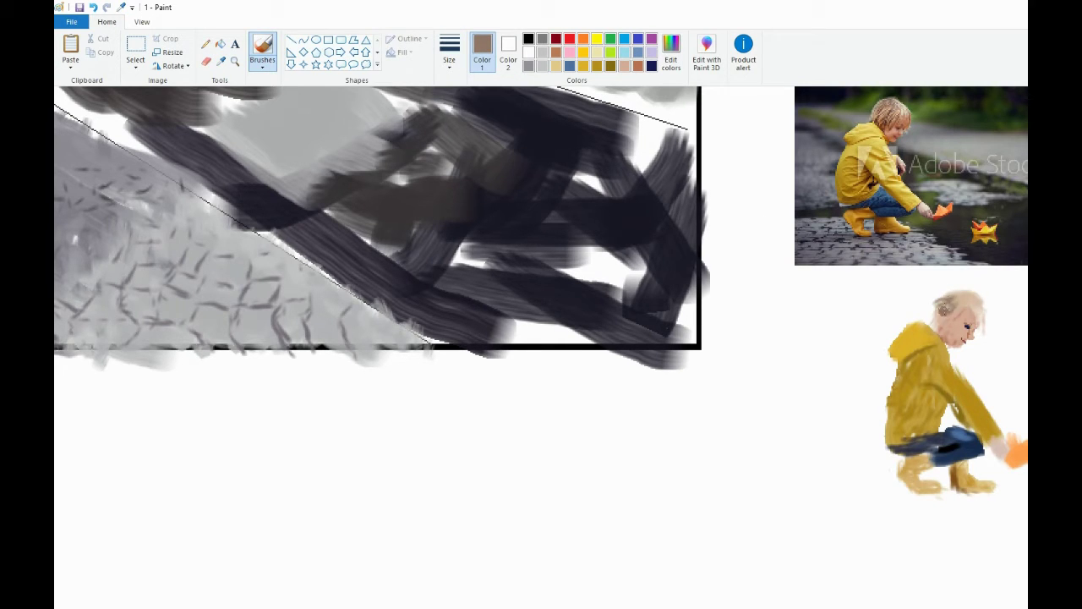
click(961, 293)
Step: Blend the hair with tan sampled from the painted head and add light beige strands sampled from the reference hair
click(222, 61)
click(957, 301)
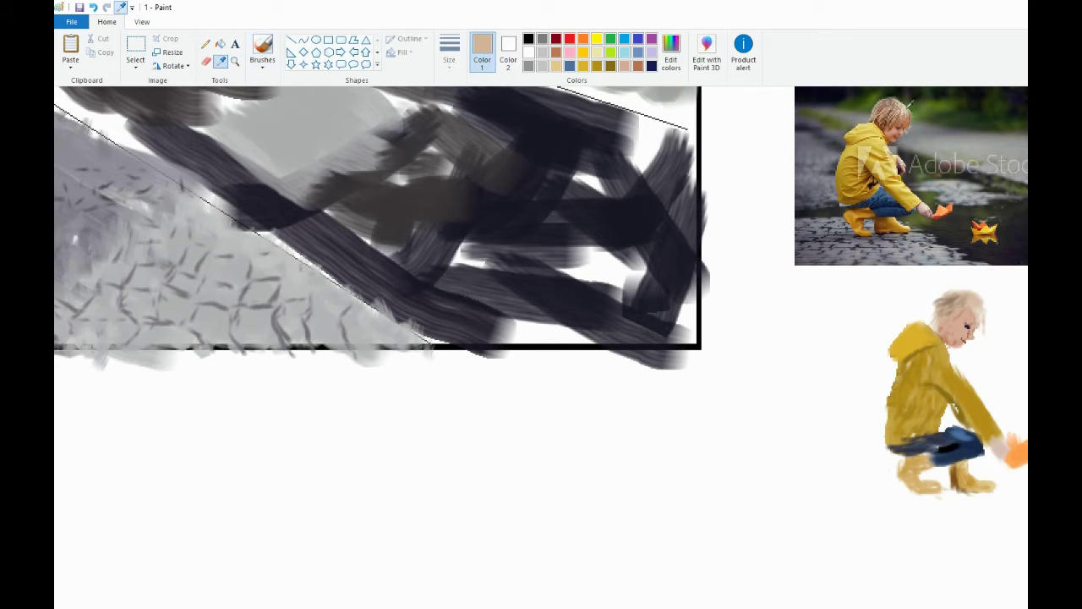
click(222, 61)
click(903, 109)
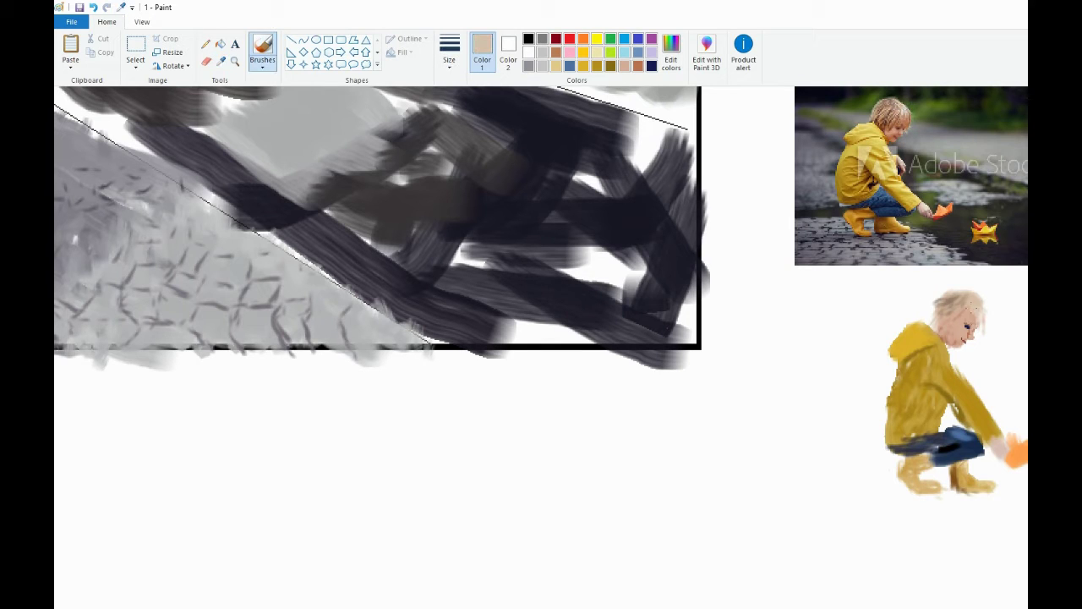
mouse_move(952, 292)
mouse_down()
mouse_move(935, 319)
mouse_move(956, 300)
mouse_up()
Step: Shade the face with an orange-brown sampled from the reference photo and tidy the hair with sampled beige and the eraser
click(221, 61)
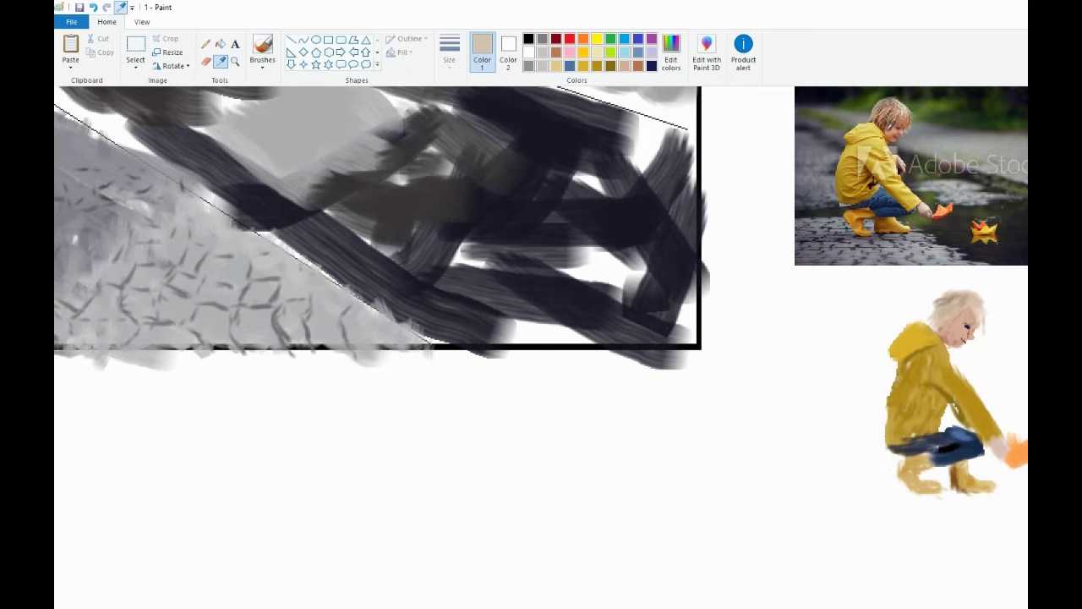
click(897, 131)
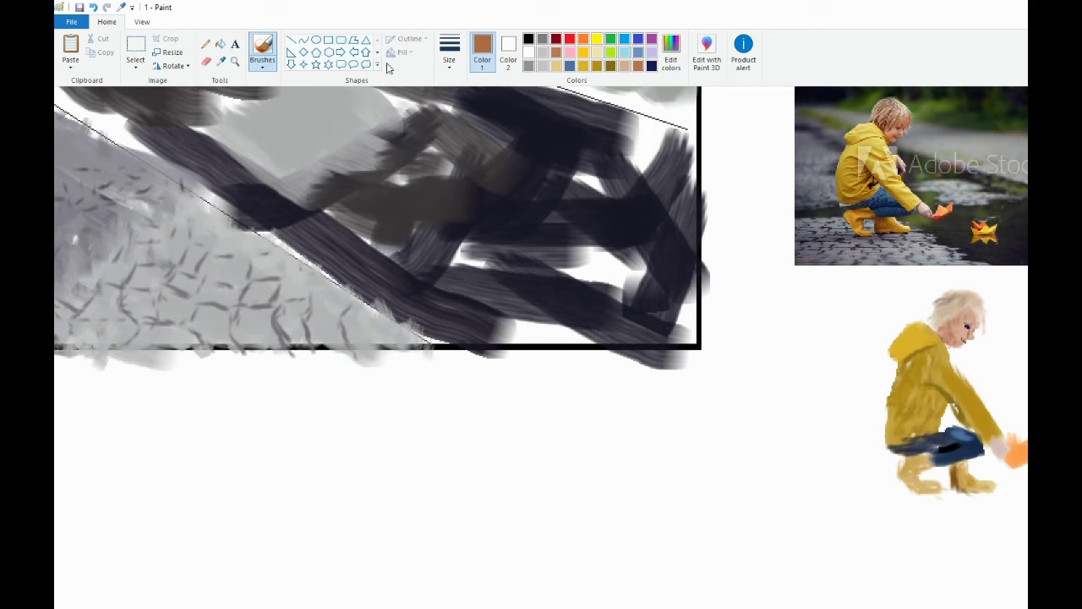
click(221, 61)
click(941, 309)
click(205, 61)
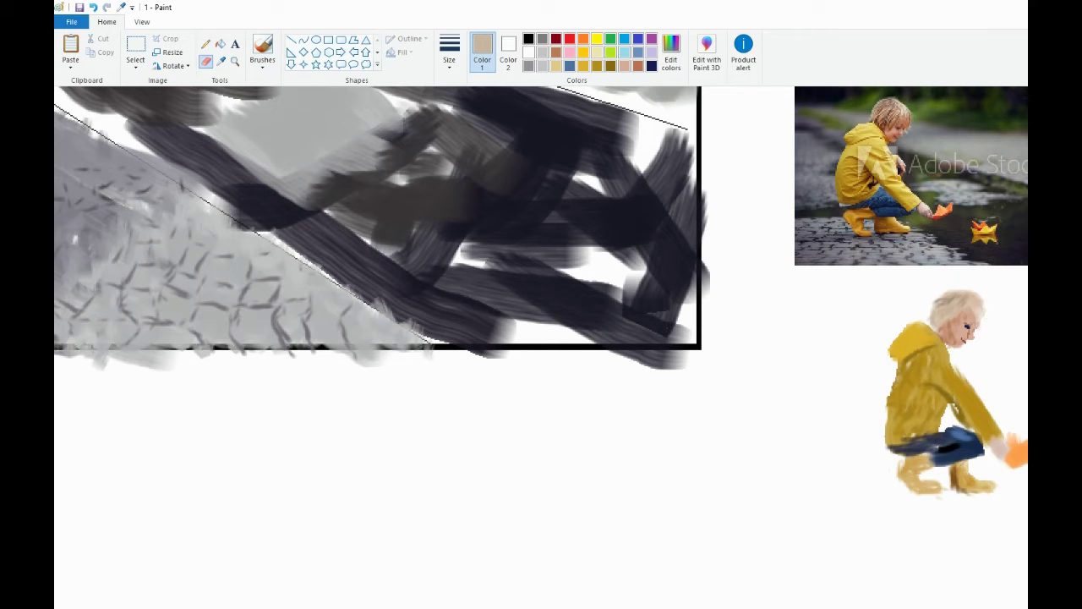
Step: Build up the boy's crown and fringe with beige tones sampled from the reference and painted hair, undoing the dark strokes
click(263, 49)
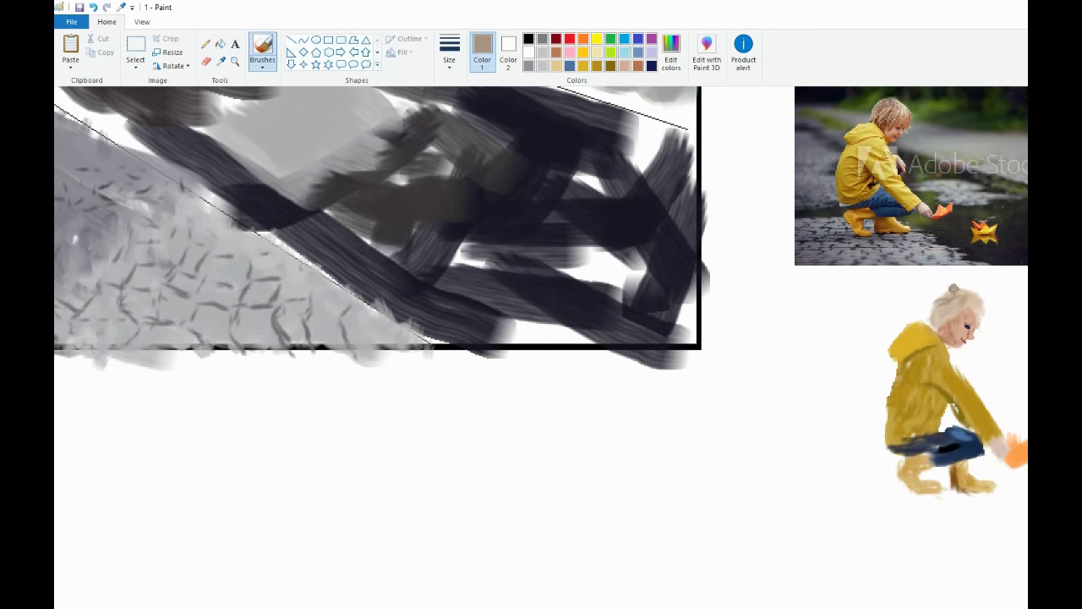
drag(974, 292, 944, 302)
key(ctrl+z)
click(220, 62)
click(900, 113)
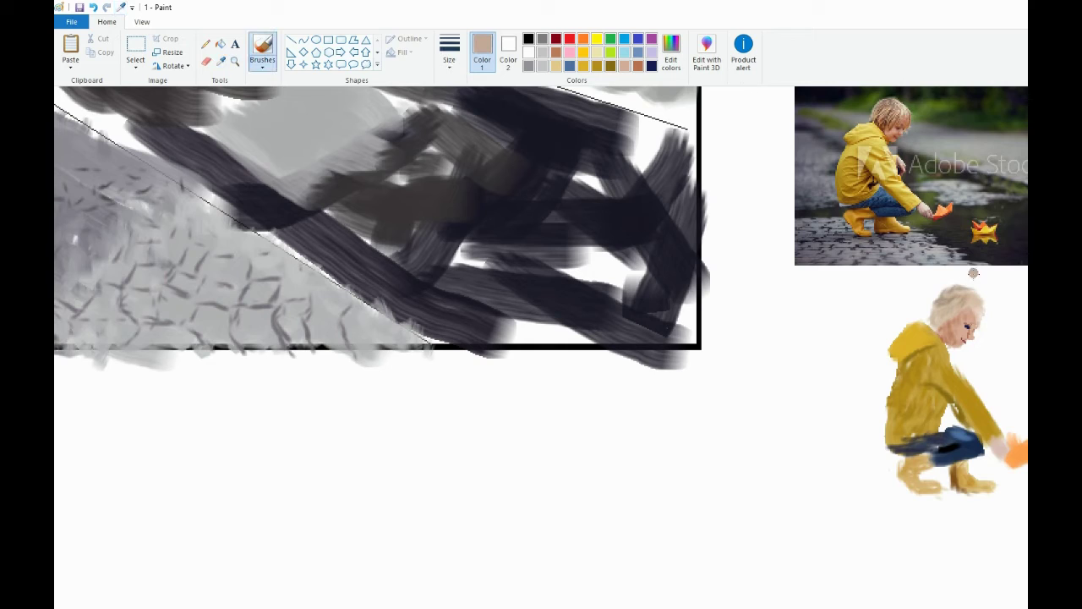
click(221, 61)
click(974, 303)
mouse_move(976, 304)
mouse_down()
mouse_move(935, 301)
mouse_move(945, 306)
mouse_move(942, 296)
mouse_move(945, 314)
mouse_move(984, 305)
mouse_up()
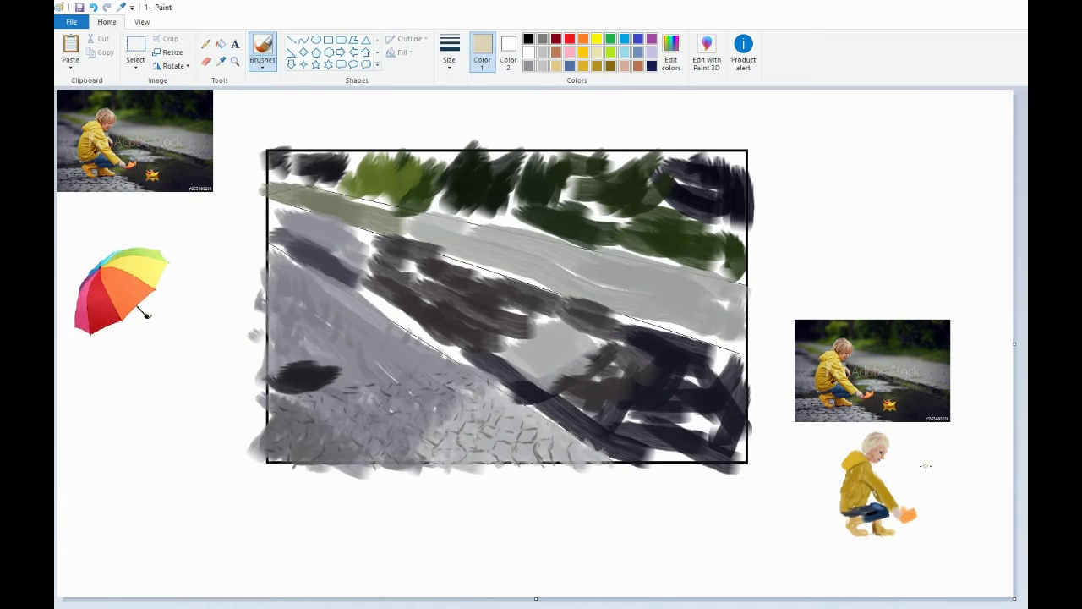
Step: Sample a skin tone from the reference boy's head, lighten it, and brush it onto the painted boy's face
scroll(915, 469, up, 1)
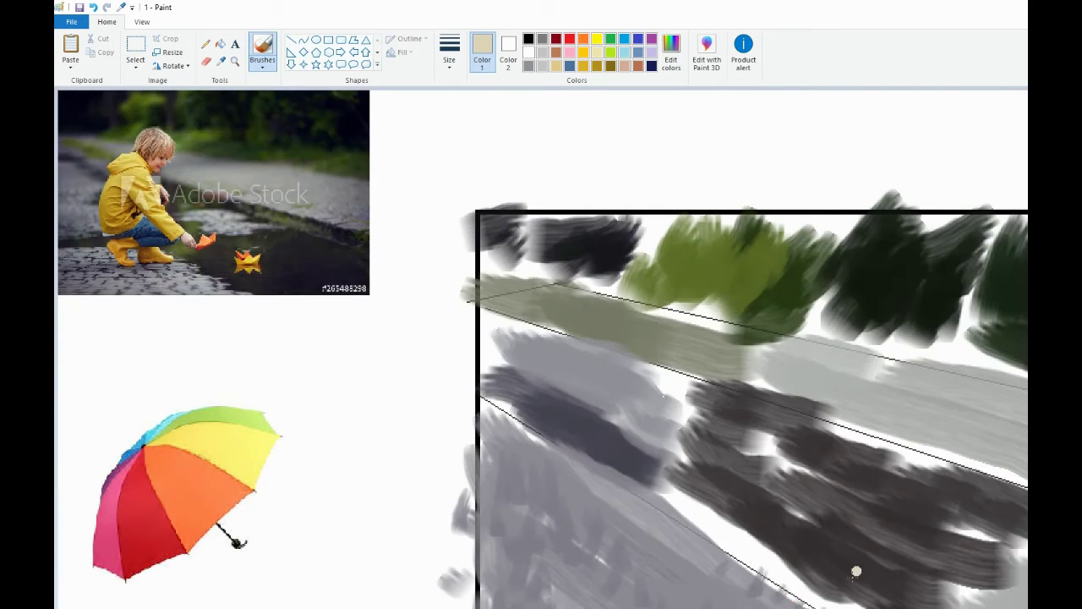
scroll(855, 570, down, 1)
scroll(918, 503, up, 1)
scroll(918, 502, down, 5)
drag(524, 607, 888, 607)
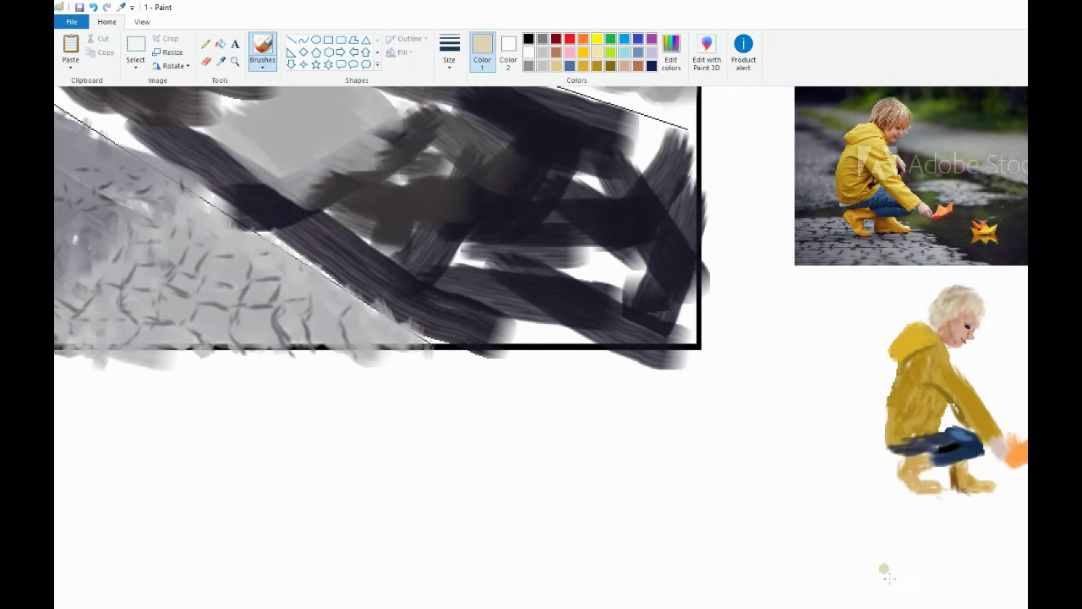
click(220, 61)
click(891, 128)
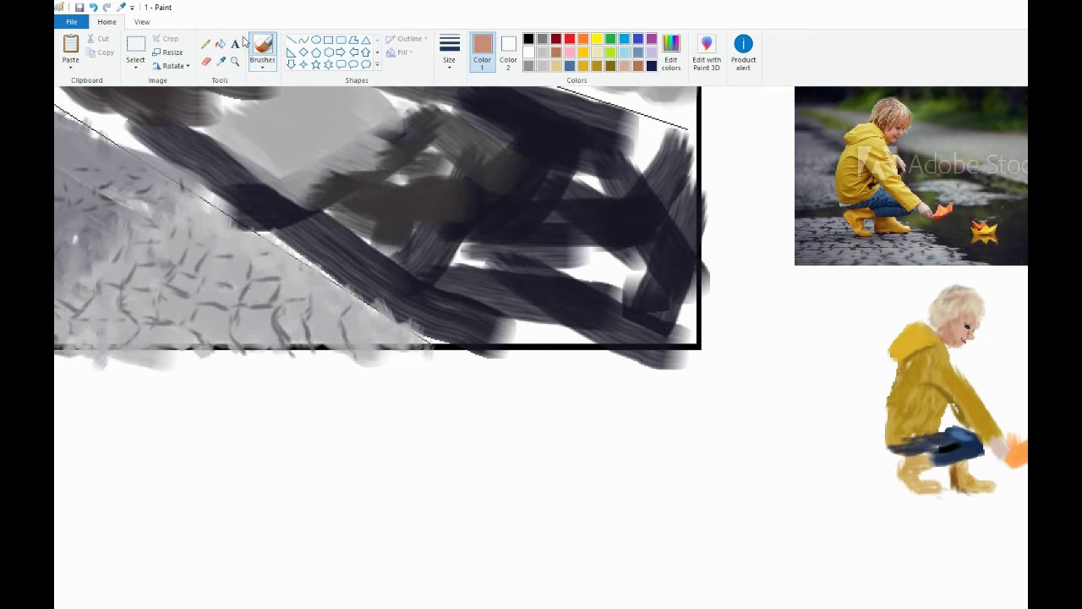
click(671, 50)
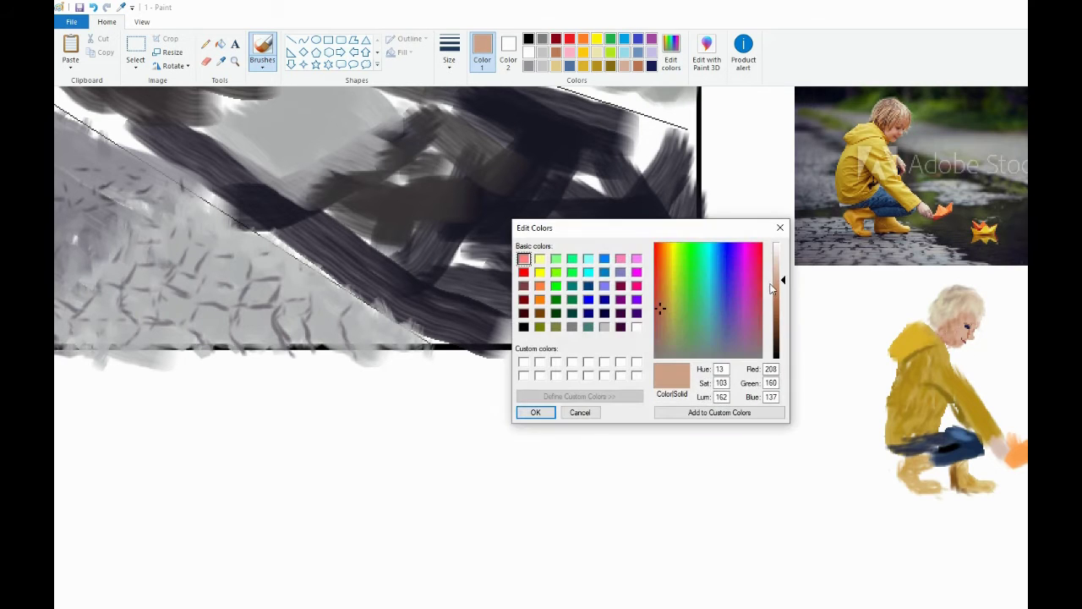
drag(786, 284, 785, 269)
click(536, 413)
drag(957, 333, 961, 325)
Step: Blend the painted boy's ear and hairline using tones sampled from the reference face and the painted head
click(221, 61)
click(954, 311)
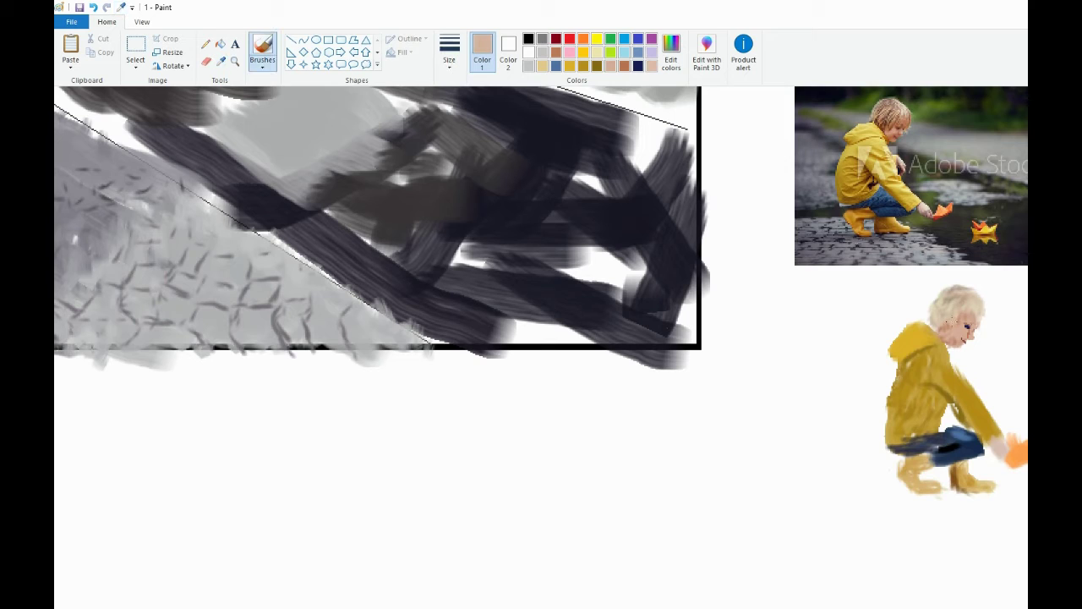
click(221, 61)
click(898, 121)
click(945, 318)
drag(945, 318, 938, 321)
click(221, 60)
click(955, 318)
click(220, 61)
click(942, 316)
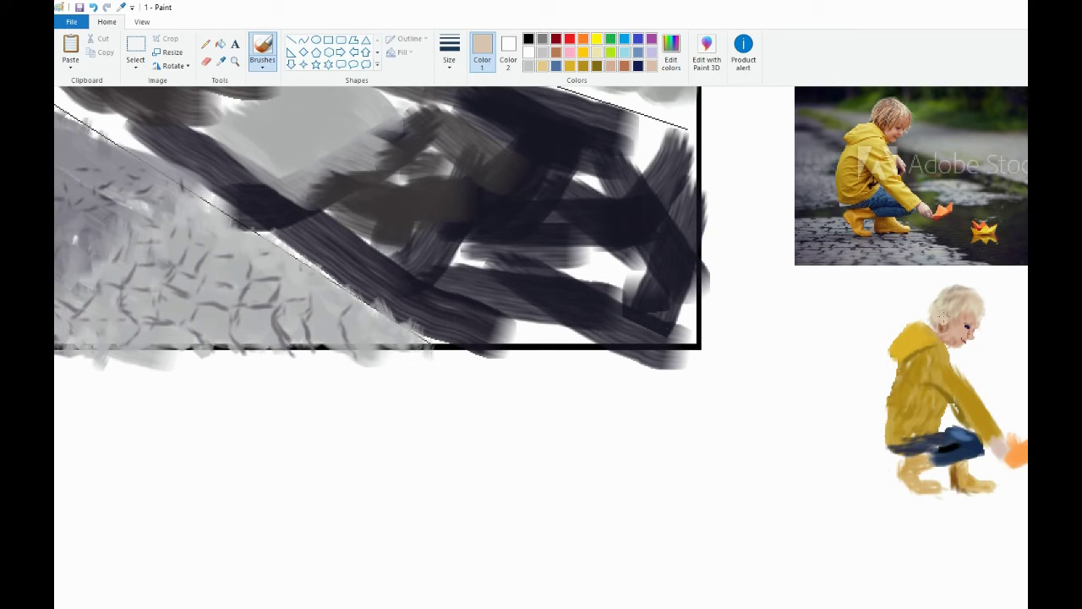
Step: Draw fine pencil strands in the boy's hair with a greyish tan sampled from the reference photo
click(206, 44)
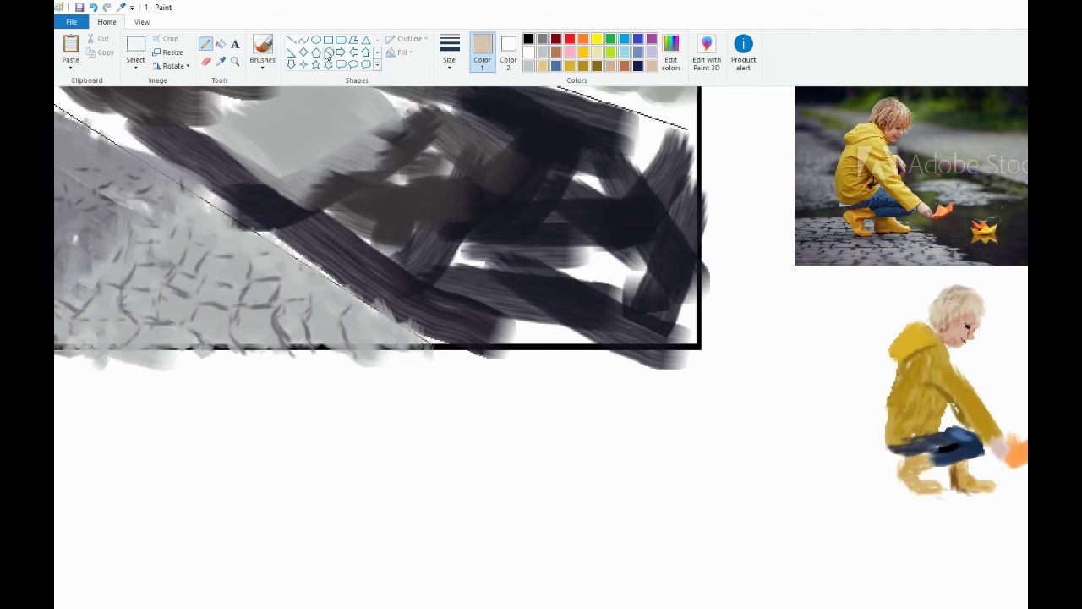
click(528, 38)
click(222, 61)
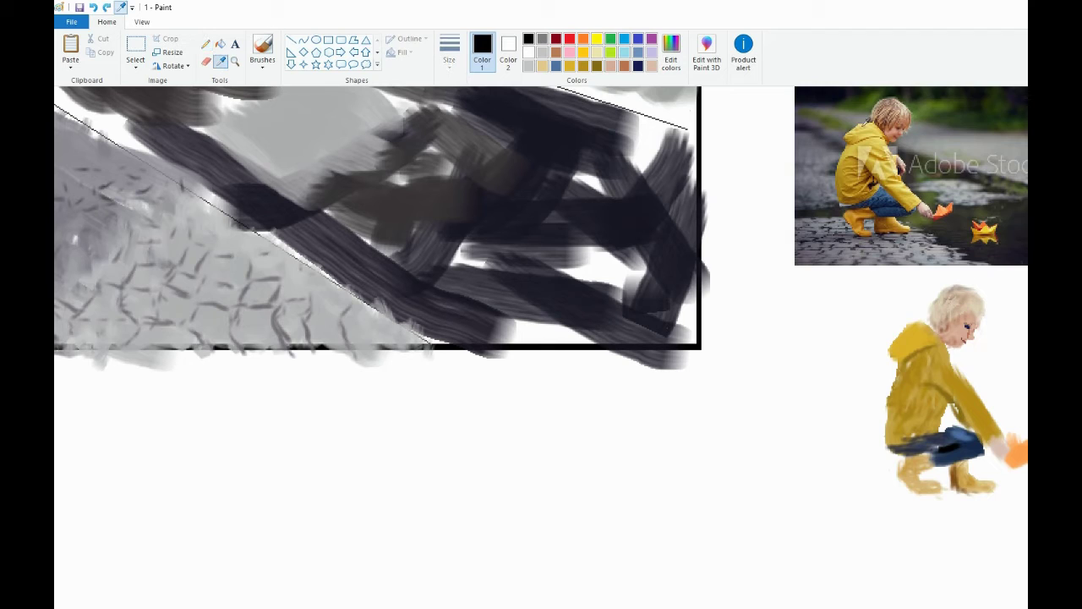
click(867, 122)
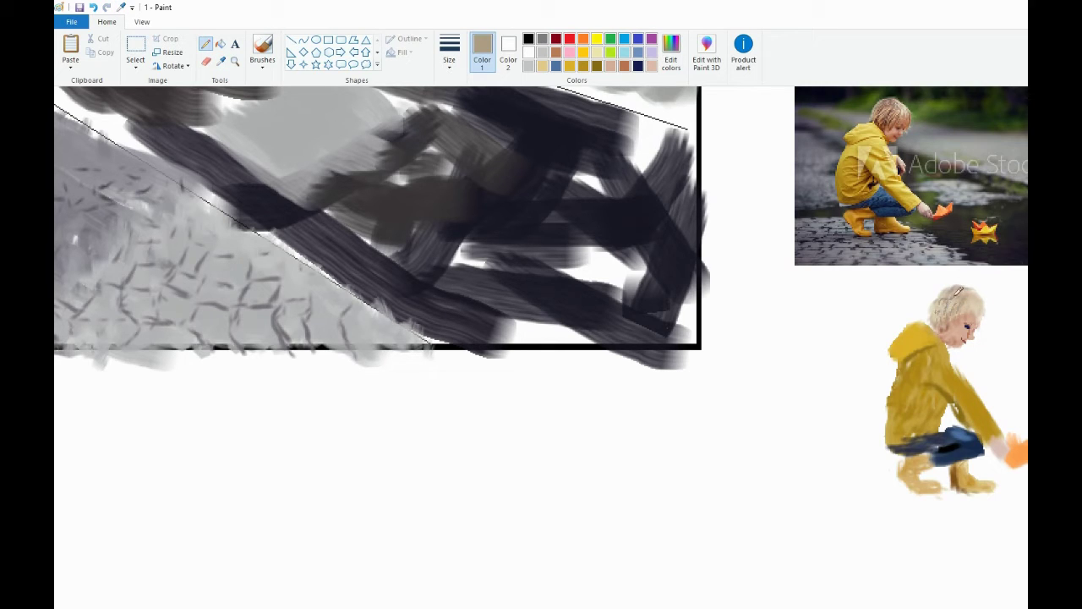
Step: Refine the sleeve's lower edge with mustard sampled from the painted boy and touch up the hand with a sampled tone
scroll(979, 333, down, 1)
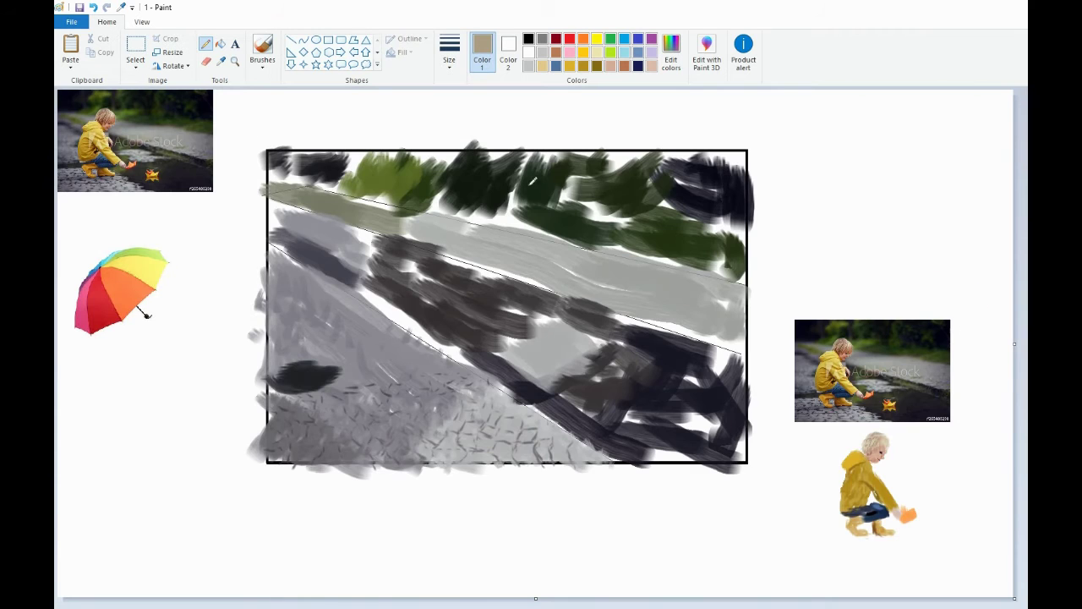
scroll(928, 521, up, 1)
scroll(927, 520, down, 5)
drag(364, 608, 738, 607)
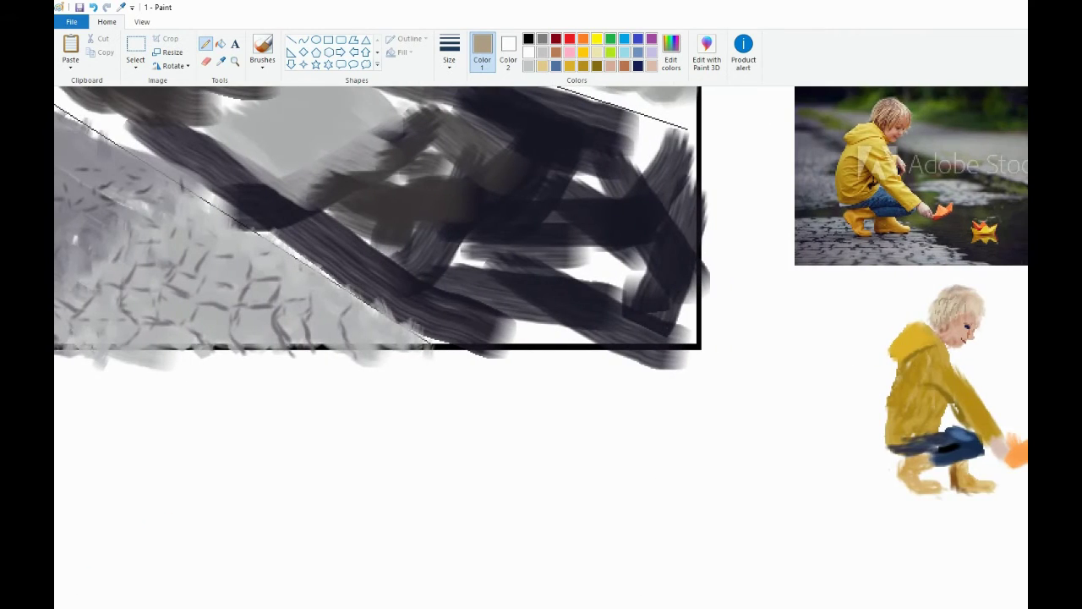
click(206, 61)
click(220, 61)
click(970, 426)
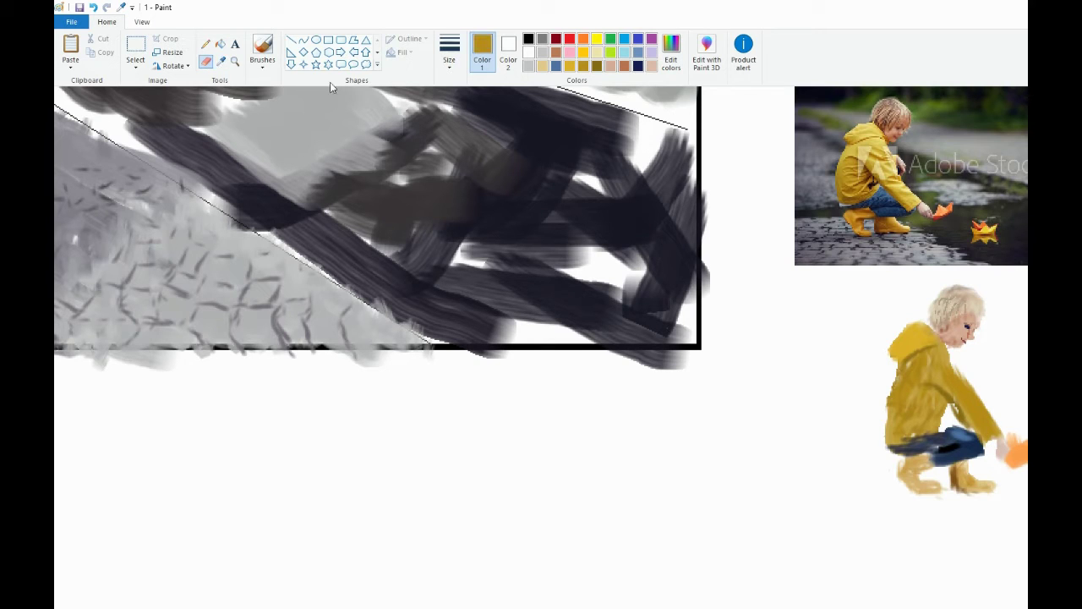
click(262, 49)
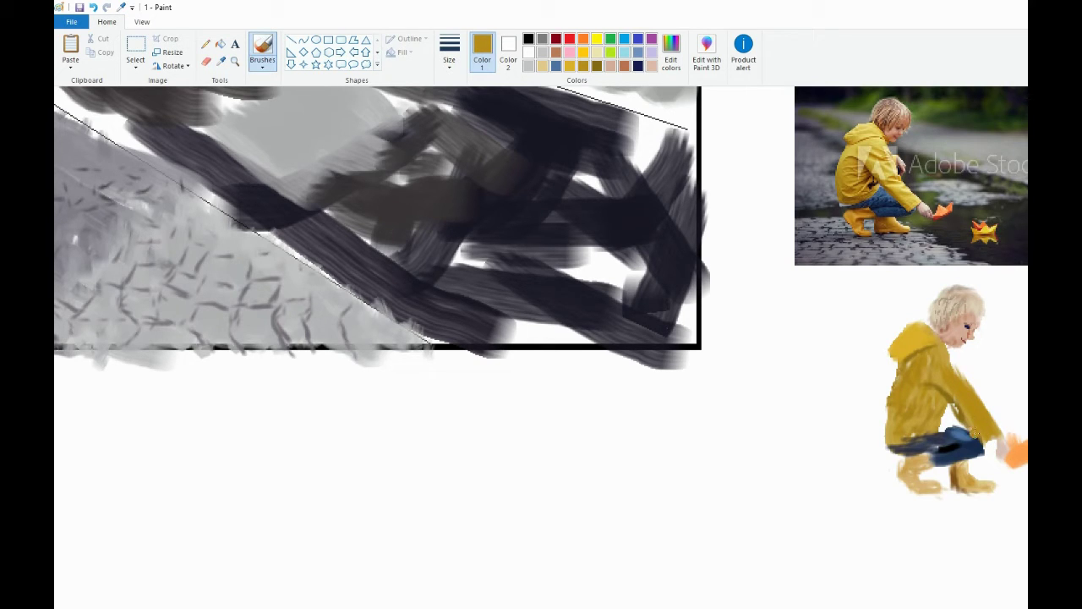
click(220, 61)
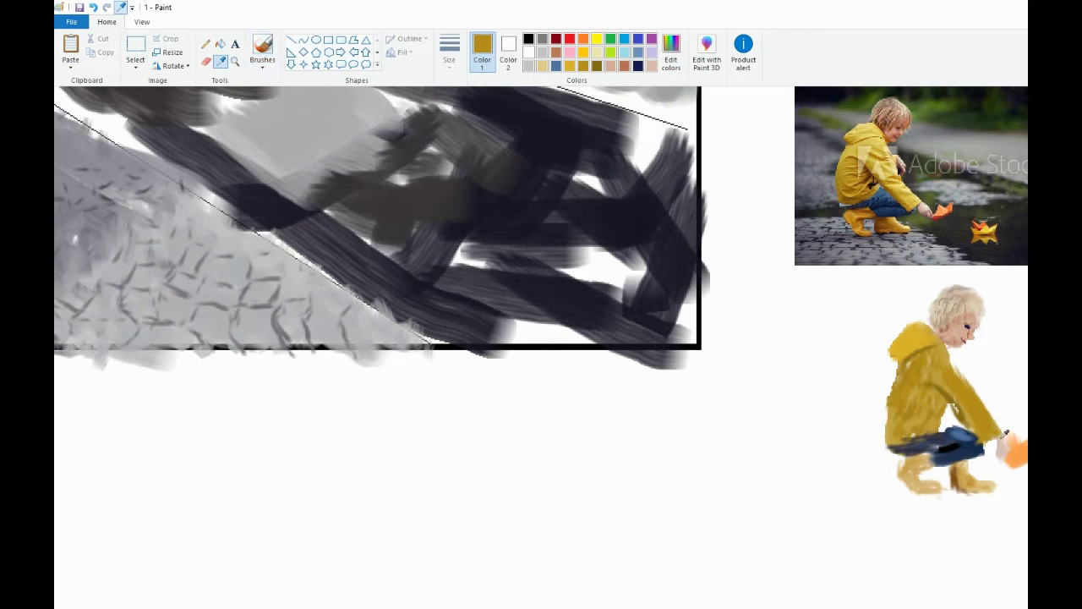
click(999, 439)
drag(991, 448, 997, 434)
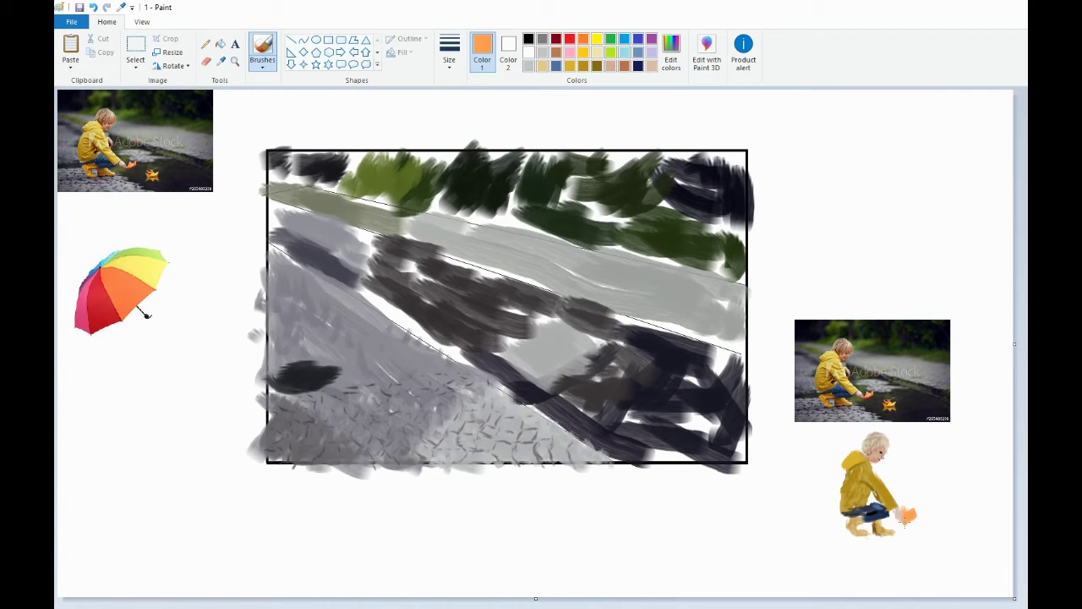
Step: Erase the orange paper boat beside the painted boy's hand and switch back to the brush
click(206, 62)
drag(902, 503, 908, 510)
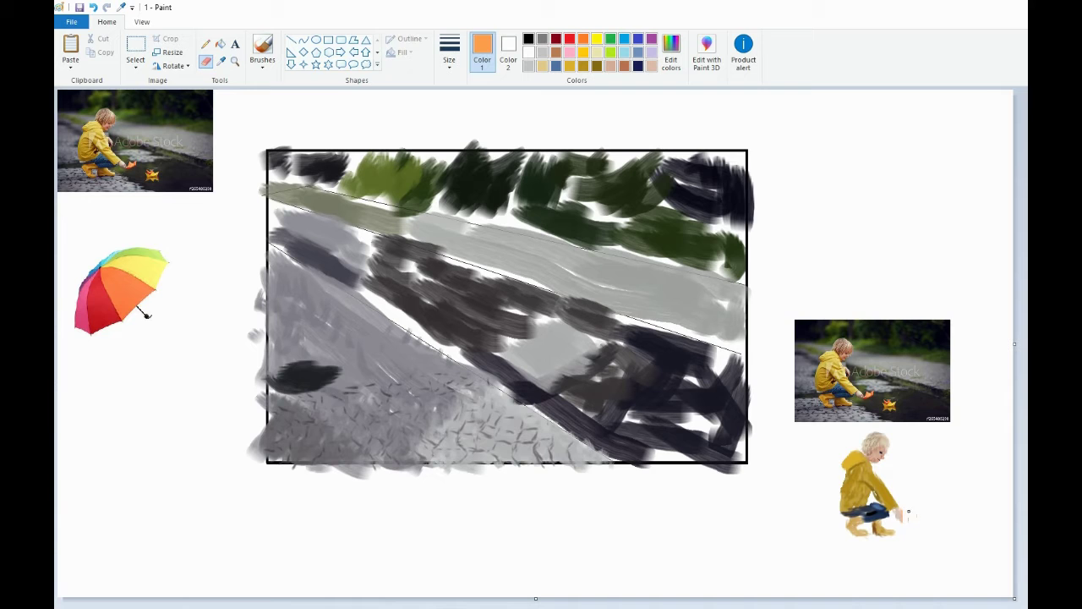
key(alt+h)
key(b)
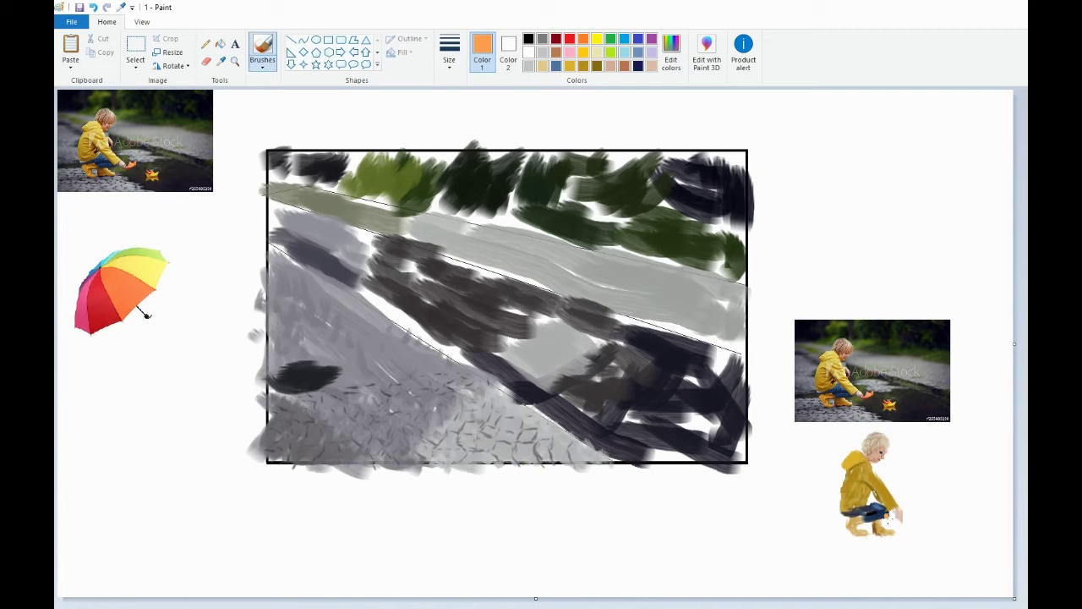
Step: Repaint the paper boat in orange beside the boy's hand and trim its edges with the eraser
drag(1015, 598, 1027, 608)
click(1028, 608)
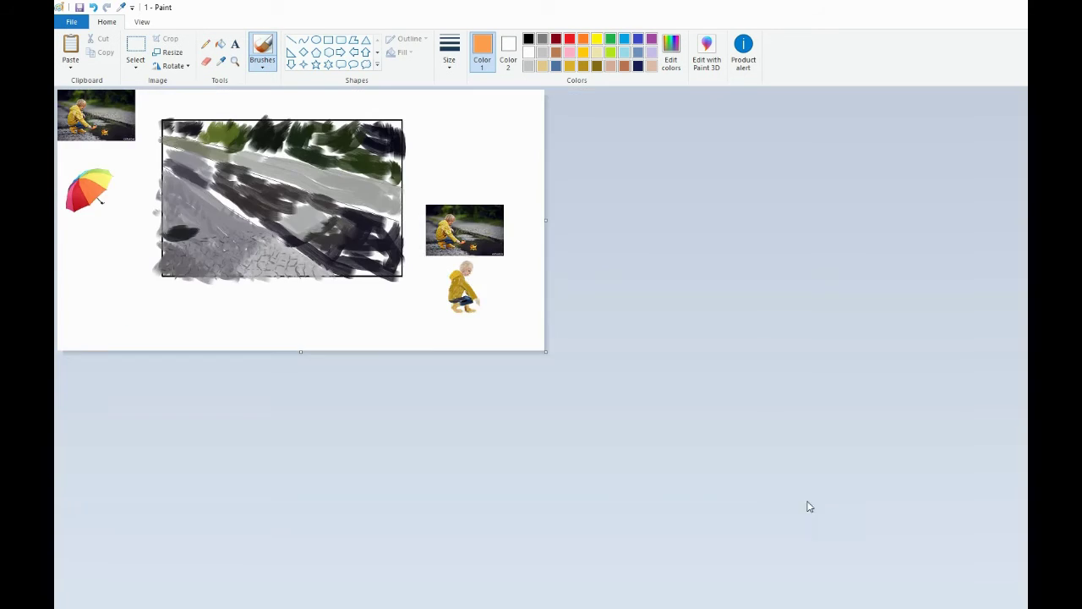
click(235, 62)
click(495, 265)
click(870, 478)
scroll(514, 181, right, 1)
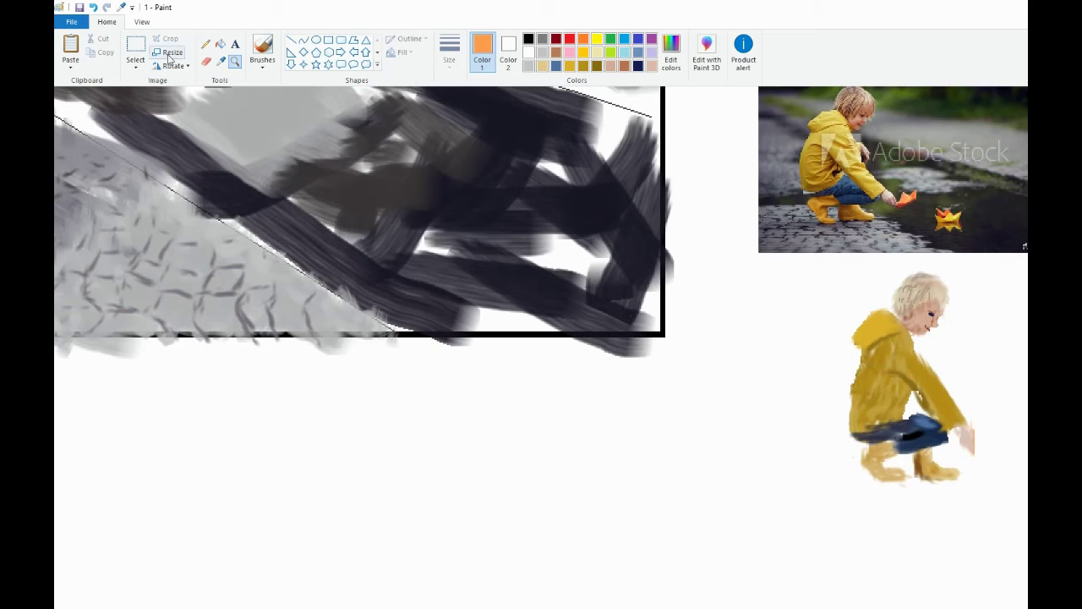
click(262, 52)
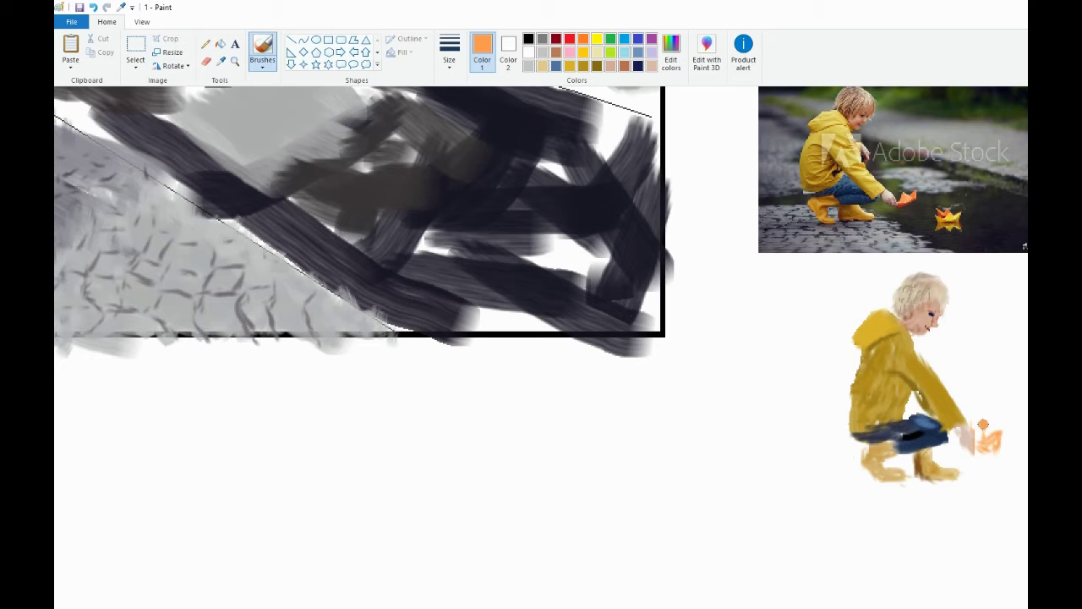
drag(989, 431, 1007, 431)
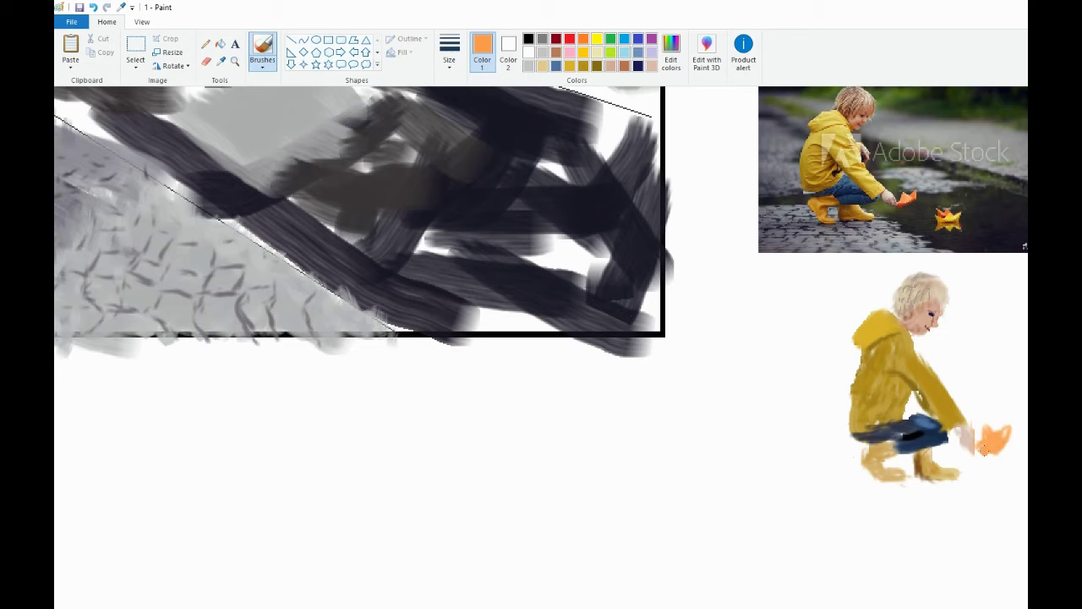
click(206, 61)
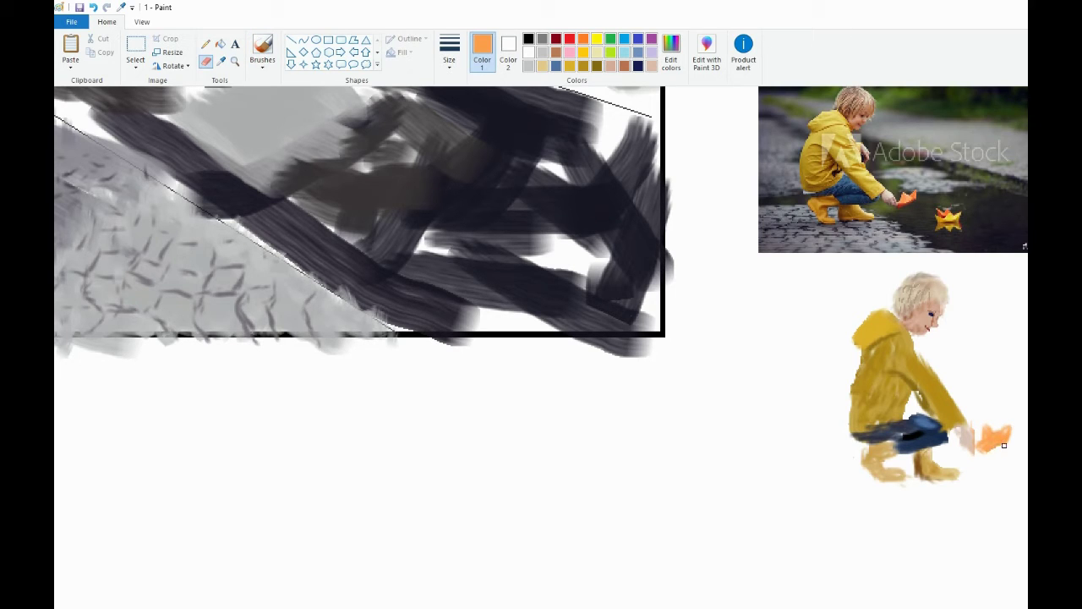
click(263, 47)
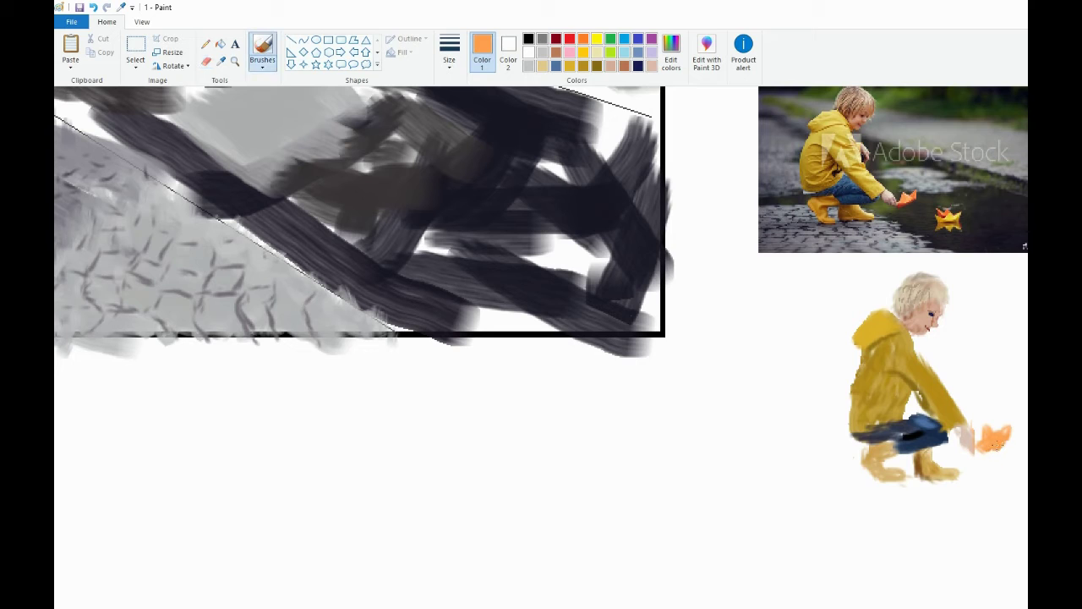
Step: Darken the orange in the colour editor and shade the lower part of the paper boat
click(671, 51)
click(785, 314)
click(538, 411)
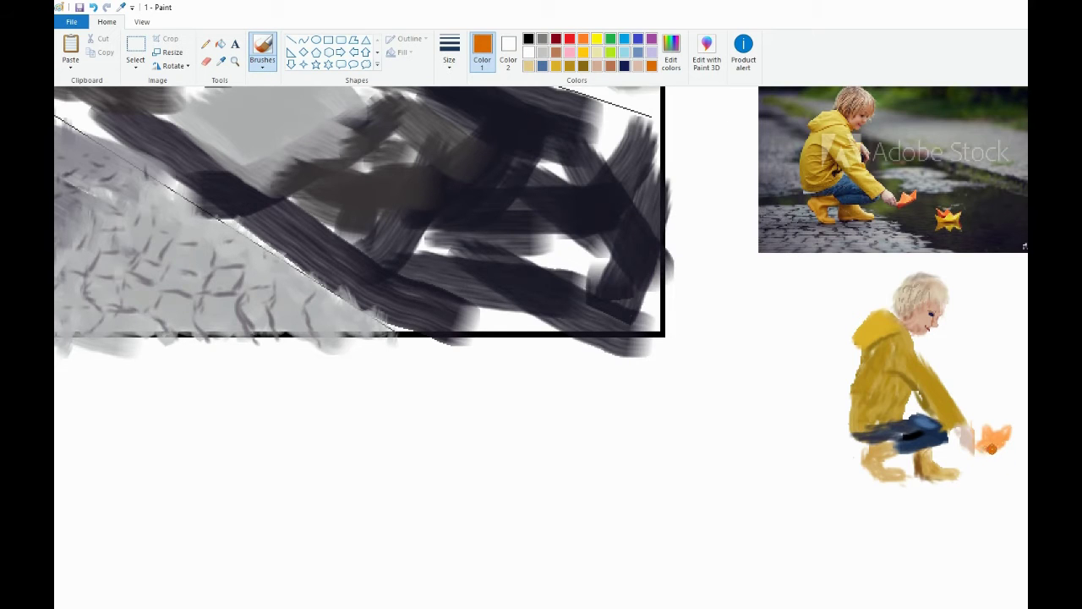
mouse_move(981, 450)
mouse_down()
mouse_move(1011, 449)
mouse_move(994, 447)
mouse_move(1008, 428)
mouse_move(977, 434)
mouse_move(949, 420)
mouse_move(974, 435)
mouse_up()
Step: Sample a peach tone near the sleeve cuff and paint the hand's details with the thinnest brush, undoing the first stroke
click(220, 61)
click(949, 420)
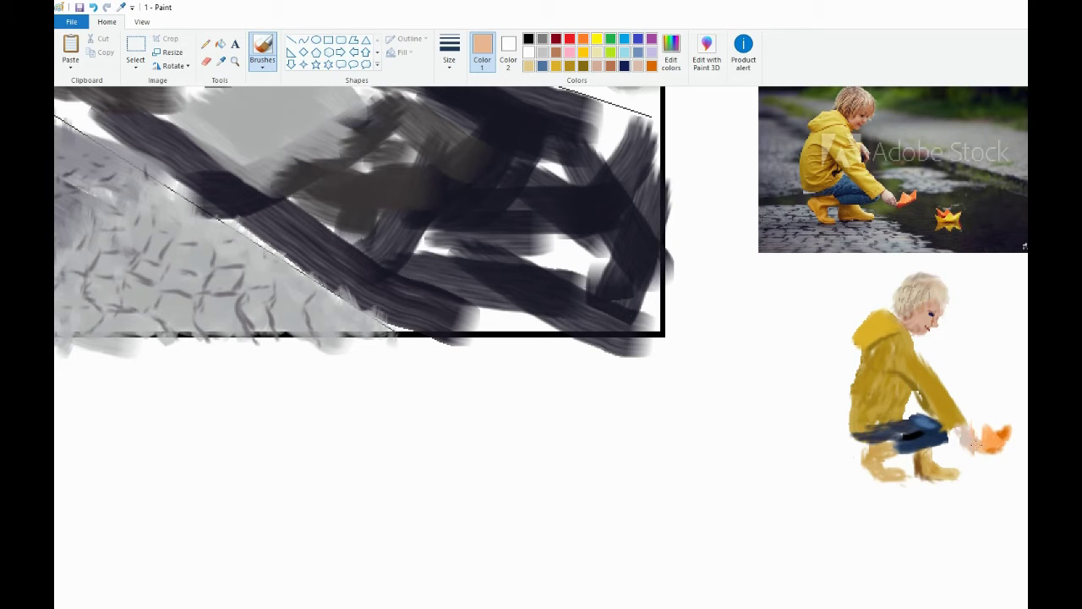
key(ctrl+z)
click(456, 61)
click(475, 90)
drag(969, 430, 957, 429)
scroll(811, 326, down, 1)
Step: Select the painted boy together with the paper boat and move the figure slightly down and right
click(135, 51)
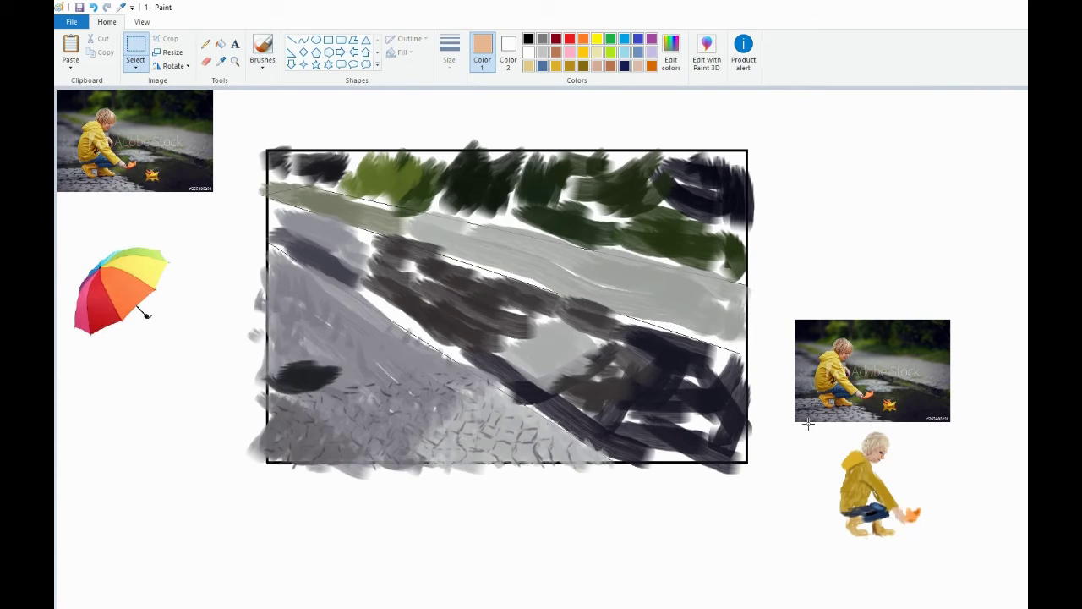
drag(808, 424, 934, 544)
mouse_move(880, 508)
mouse_down()
mouse_move(395, 334)
mouse_move(944, 523)
mouse_move(907, 528)
mouse_up()
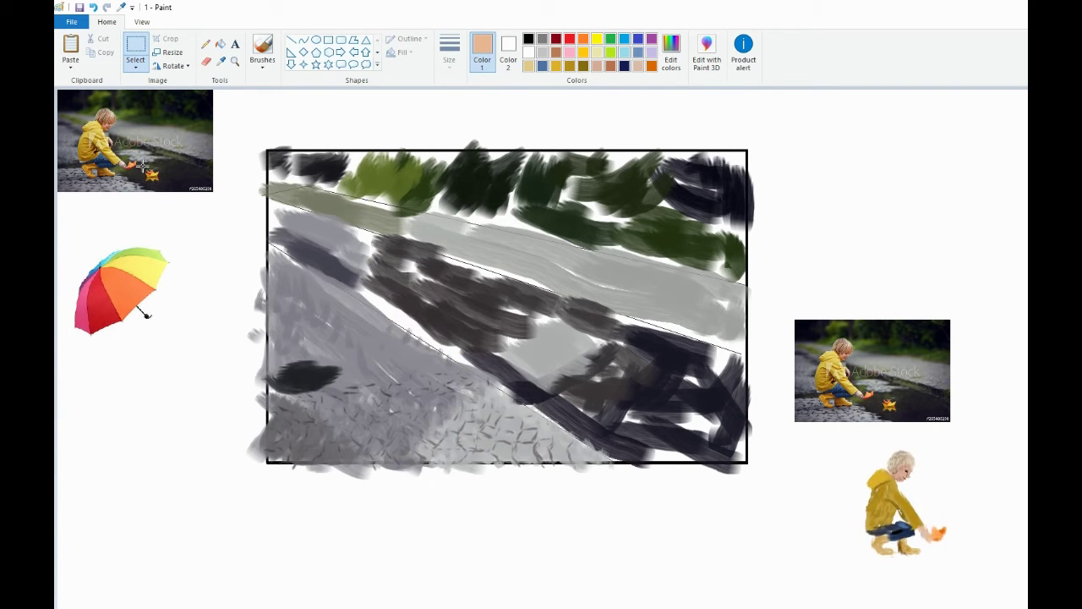
Step: Fill the white gaps in the lower-right part of the puddle with a dark grey sampled from the painting
click(221, 63)
click(581, 415)
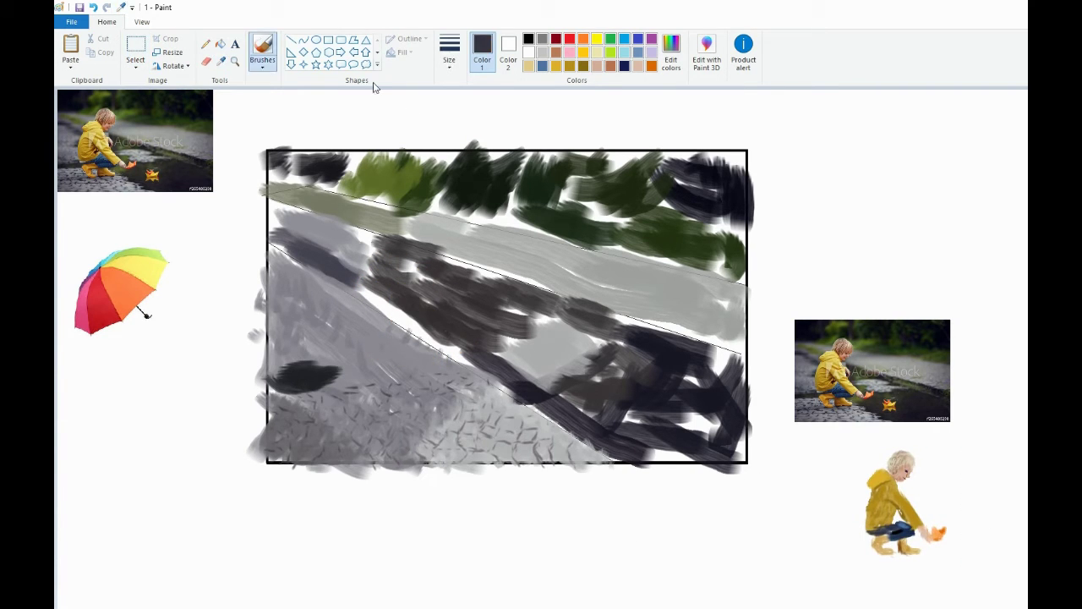
click(449, 53)
click(478, 118)
drag(644, 451, 686, 462)
mouse_move(694, 414)
mouse_down()
mouse_move(678, 377)
mouse_move(698, 351)
mouse_move(753, 381)
mouse_move(725, 440)
mouse_up()
Step: Paint green reflections in the puddle with the thickest brush and a dark green sampled from the painted foliage
click(222, 64)
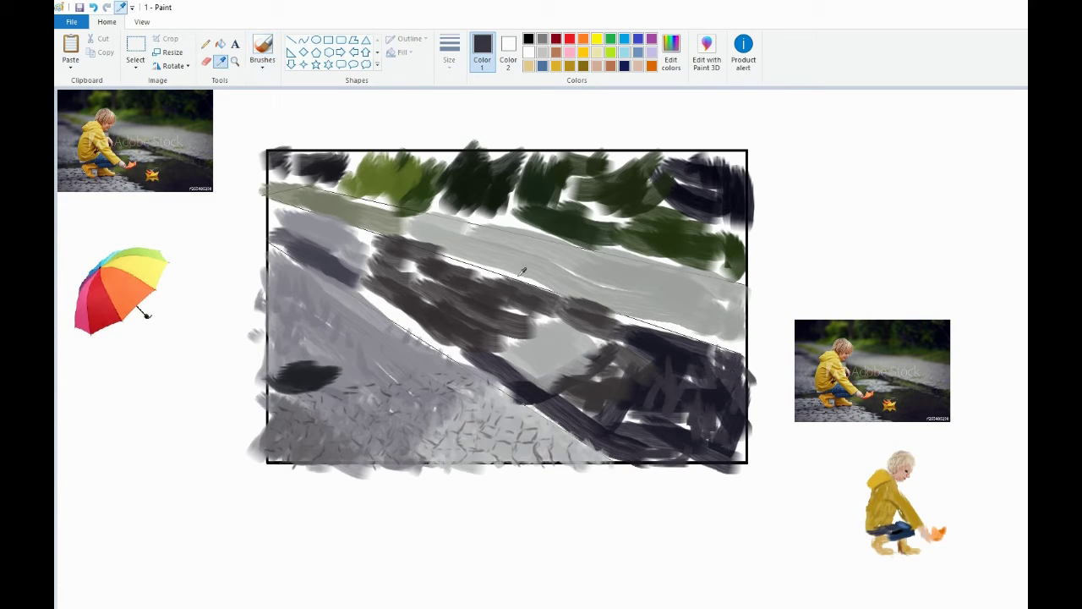
click(649, 238)
click(450, 53)
click(483, 159)
mouse_move(630, 347)
mouse_down()
mouse_move(652, 362)
mouse_move(628, 360)
mouse_move(615, 374)
mouse_move(612, 416)
mouse_move(571, 419)
mouse_move(644, 408)
mouse_move(603, 396)
mouse_move(619, 403)
mouse_move(660, 338)
mouse_up()
Step: Darken the puddle and its upper edge with a dark grey sampled from the reference photo's puddle
click(221, 63)
click(912, 394)
mouse_move(697, 385)
mouse_down()
mouse_move(684, 341)
mouse_move(673, 393)
mouse_move(620, 424)
mouse_move(632, 462)
mouse_up()
mouse_move(651, 389)
mouse_down()
mouse_move(652, 441)
mouse_move(665, 441)
mouse_move(713, 407)
mouse_move(722, 365)
mouse_move(719, 375)
mouse_move(618, 314)
mouse_move(668, 342)
mouse_up()
drag(443, 258, 524, 292)
Step: Deepen the puddle's lower-right corner with dark navy sampled from the painting, changing the brush size for the bottom edge
click(222, 64)
click(734, 445)
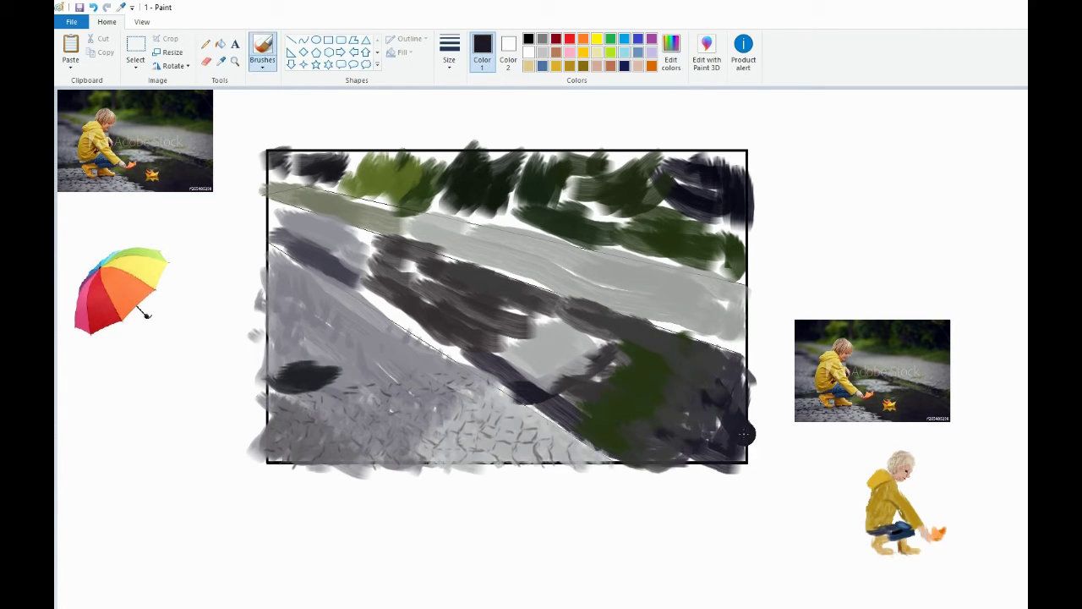
drag(702, 421, 707, 414)
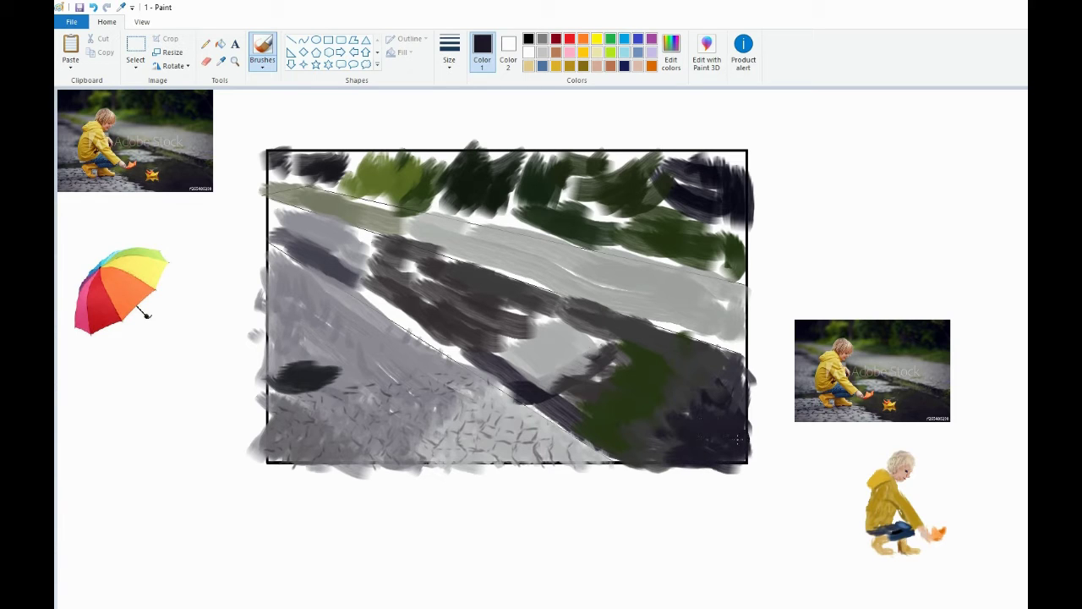
click(449, 56)
click(475, 137)
mouse_move(661, 462)
mouse_down()
mouse_move(716, 458)
mouse_move(721, 443)
mouse_up()
Step: Add small olive-green marks near the puddle's upper edge with the thinnest brush, undoing the thicker trial strokes
click(222, 63)
click(916, 378)
drag(681, 357, 697, 362)
key(ctrl+z)
key(ctrl+z)
click(451, 57)
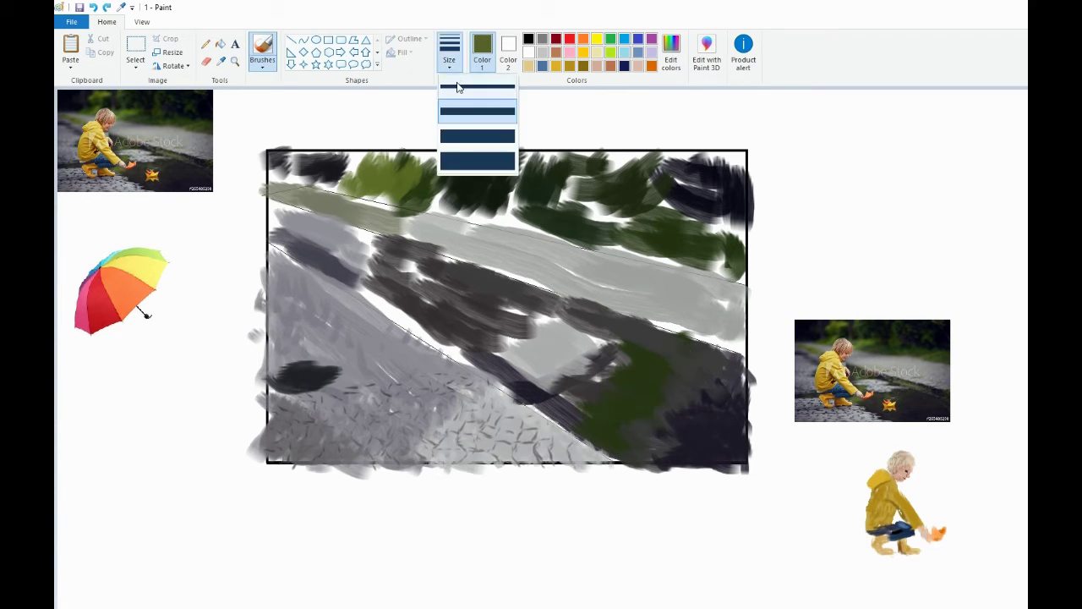
click(459, 88)
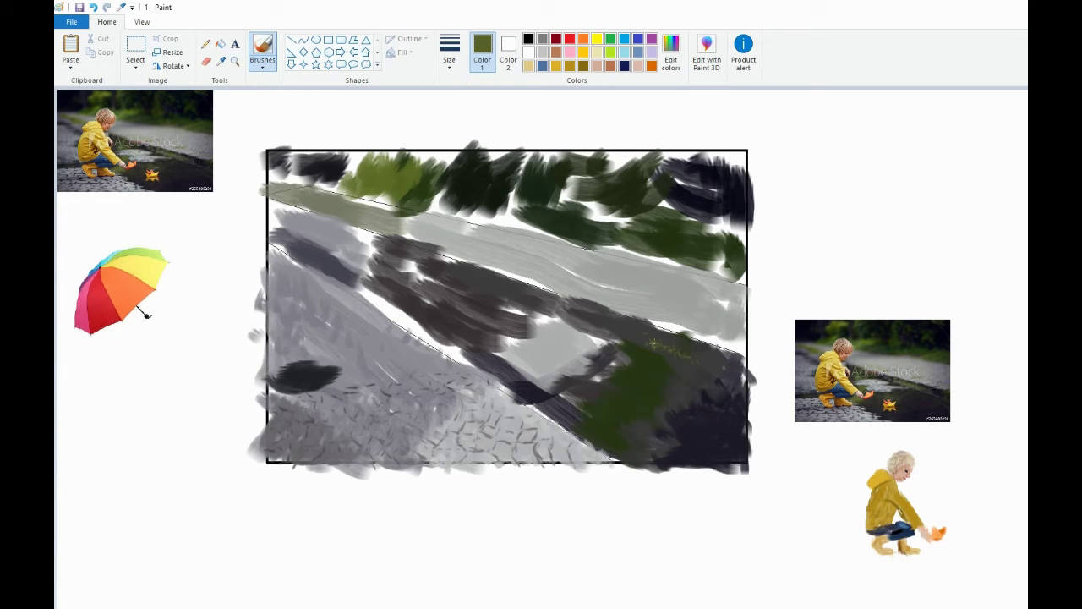
Step: Blend the puddle's right side and upper edge with dark navy and dark grey sampled from the painted puddle, enlarging the brush
key(alt+4)
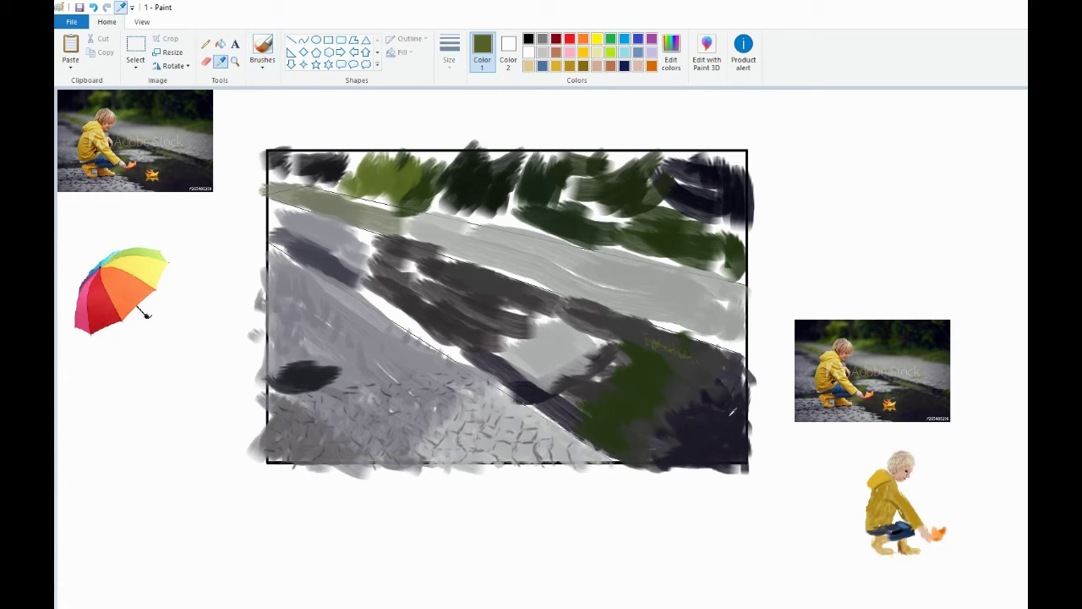
click(701, 397)
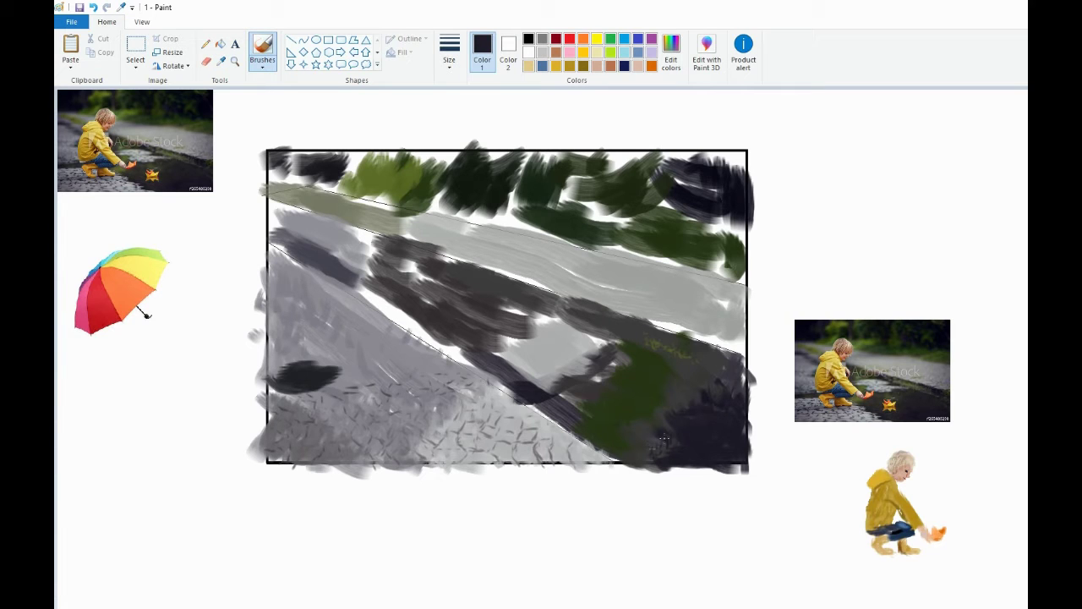
key(ctrl+plus)
key(alt+4)
click(721, 383)
click(221, 63)
click(724, 374)
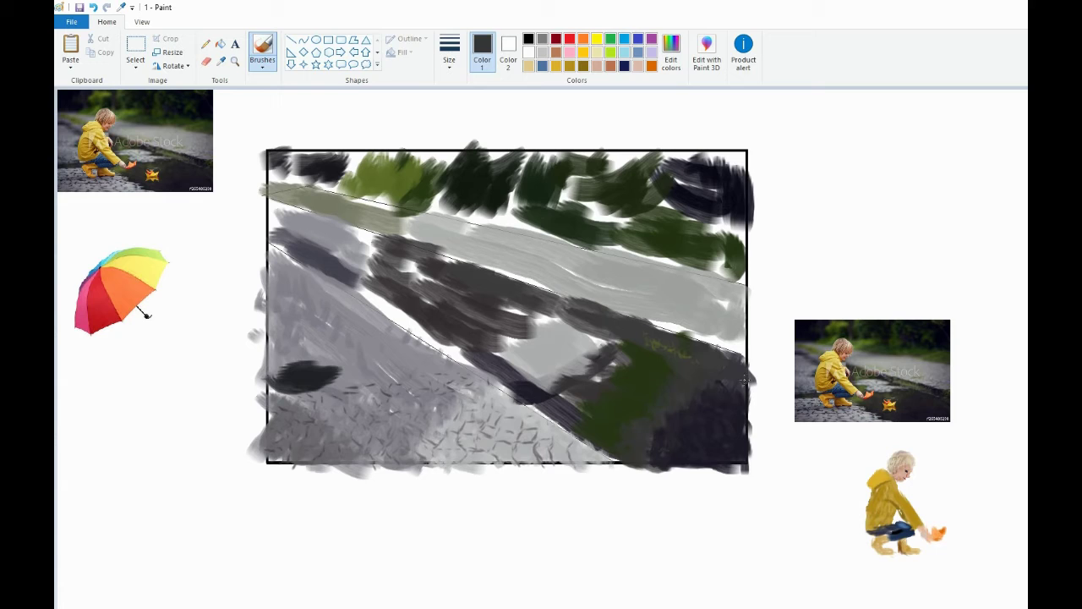
drag(659, 327, 739, 351)
Step: Mix a lighter green from a dark tone sampled in the puddle and dab small highlights onto its green reflection
key(alt+4)
click(662, 380)
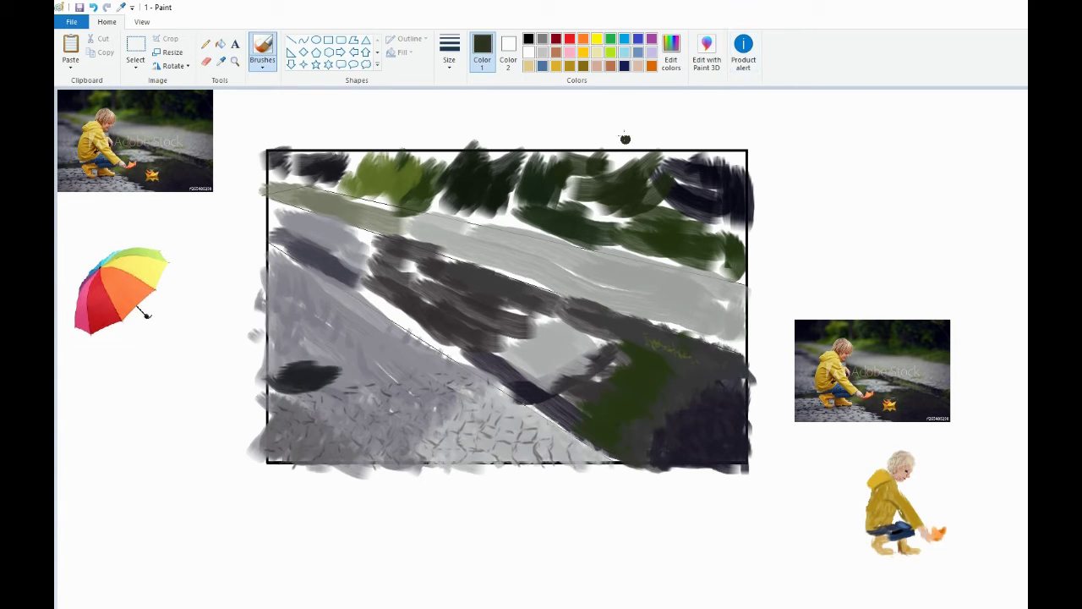
click(668, 63)
click(537, 412)
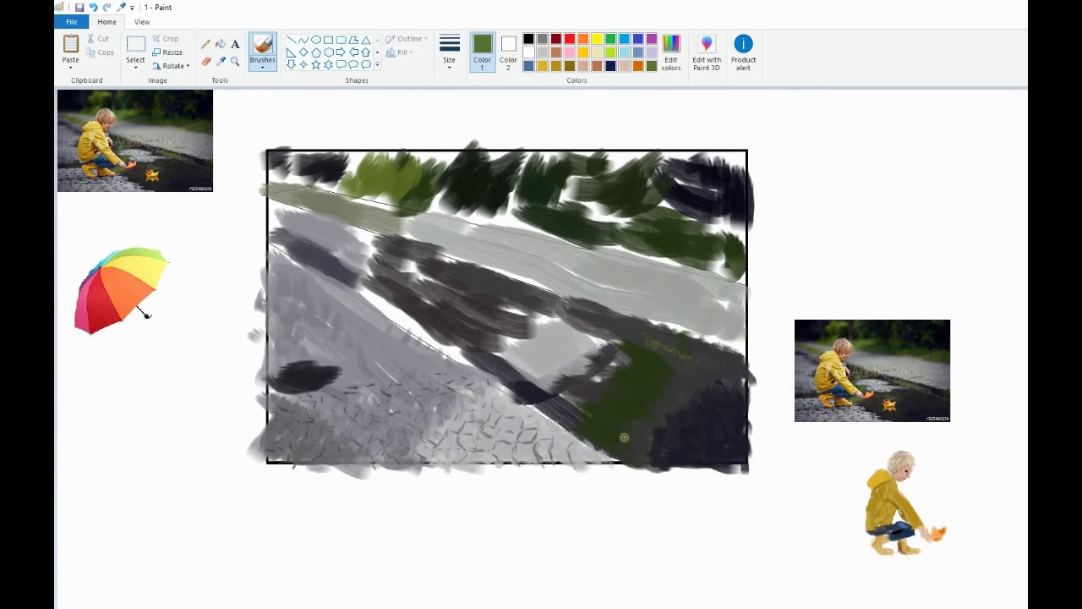
click(449, 51)
click(478, 152)
drag(636, 391, 635, 405)
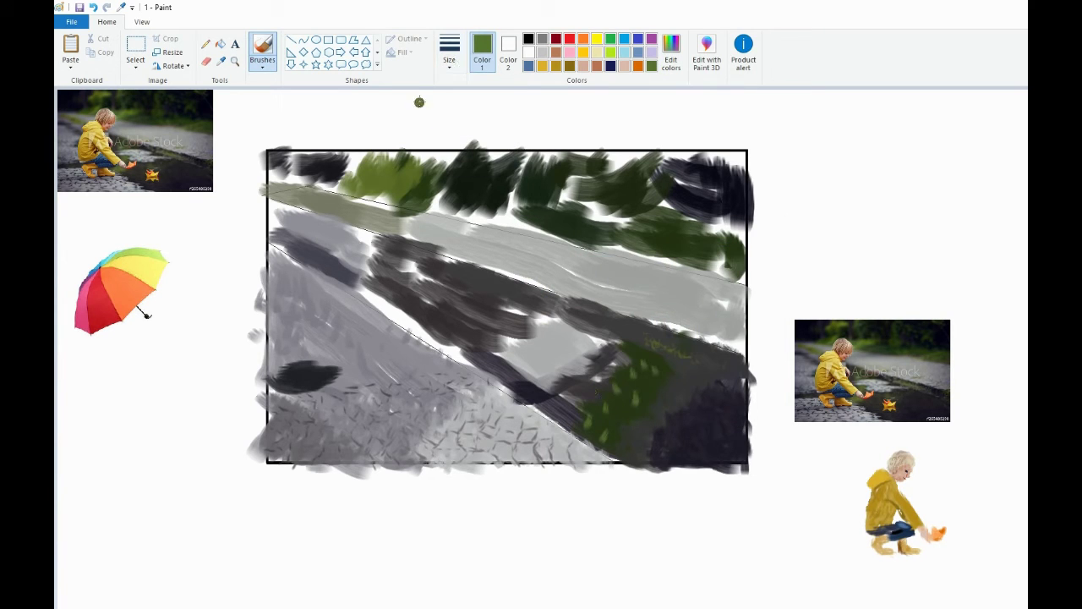
Step: Extend the green reflection towards the cobbles with a sampled dark green, and break it up with dark grey strokes
click(450, 63)
click(222, 62)
click(645, 362)
mouse_move(602, 406)
mouse_down()
mouse_move(580, 404)
mouse_move(622, 357)
mouse_move(574, 399)
mouse_up()
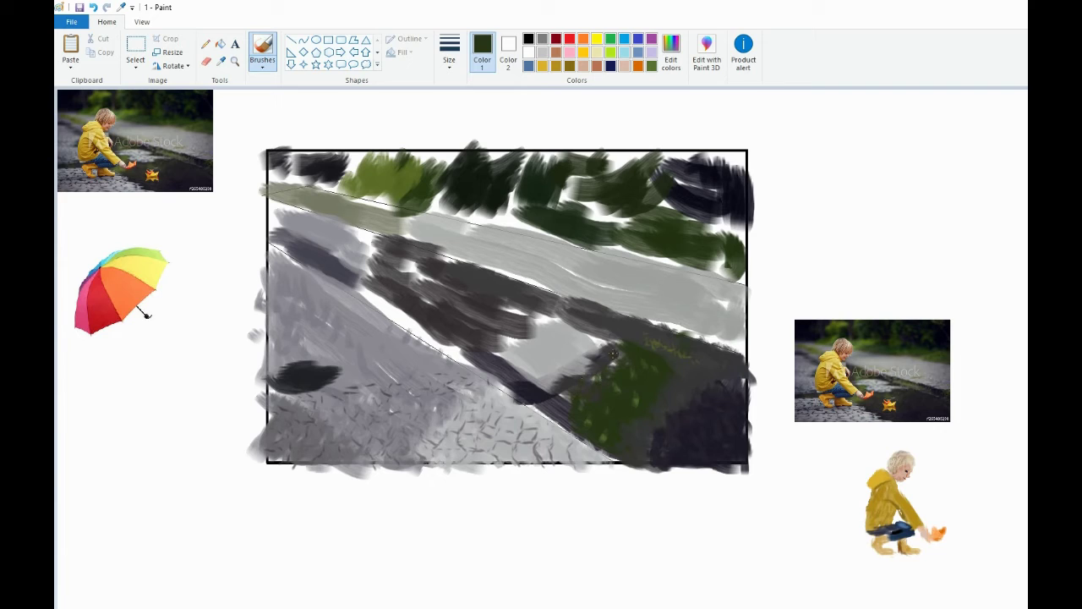
click(221, 63)
click(672, 375)
mouse_move(559, 397)
mouse_down()
mouse_move(596, 377)
mouse_move(595, 357)
mouse_move(650, 391)
mouse_move(618, 418)
mouse_up()
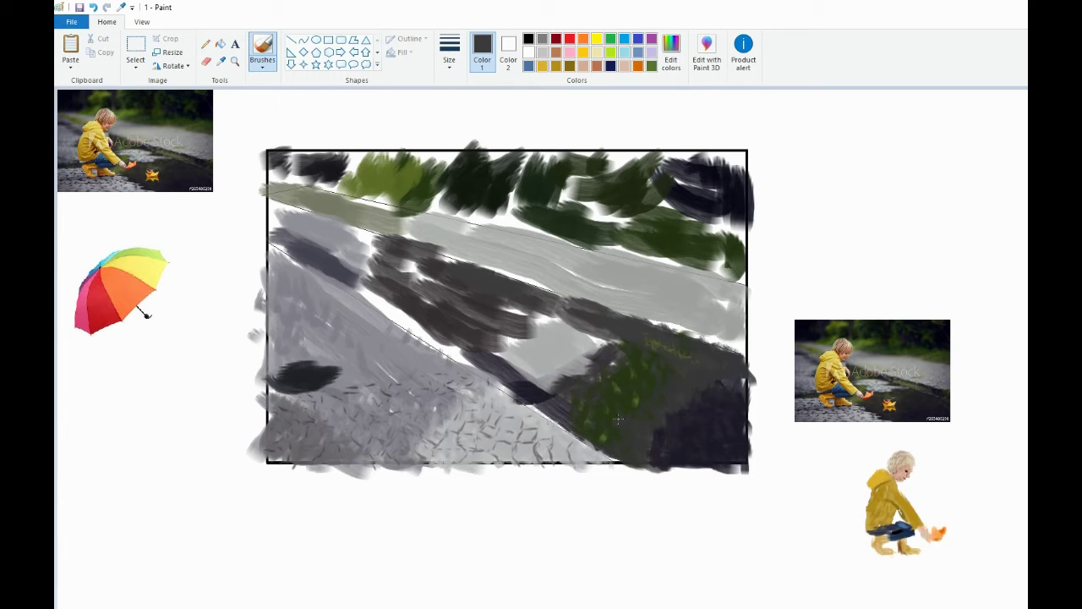
Step: Extend the light patch's upper edge in the dark road with a light grey sampled from the path
click(221, 61)
click(508, 237)
mouse_move(544, 310)
mouse_down()
mouse_move(591, 336)
mouse_move(578, 361)
mouse_move(508, 331)
mouse_move(529, 342)
mouse_move(518, 303)
mouse_move(578, 328)
mouse_move(543, 322)
mouse_up()
Step: Draw fine cobble lines across the light patch with the thinnest brush and a dark grey sampled from the painted cobbles
click(221, 61)
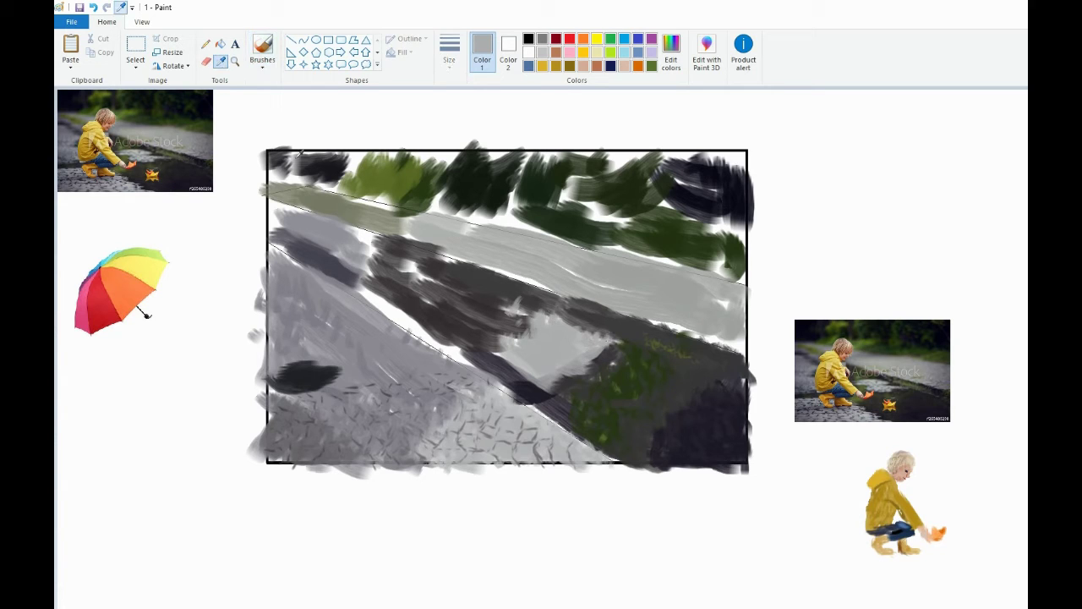
click(391, 397)
click(449, 52)
click(476, 100)
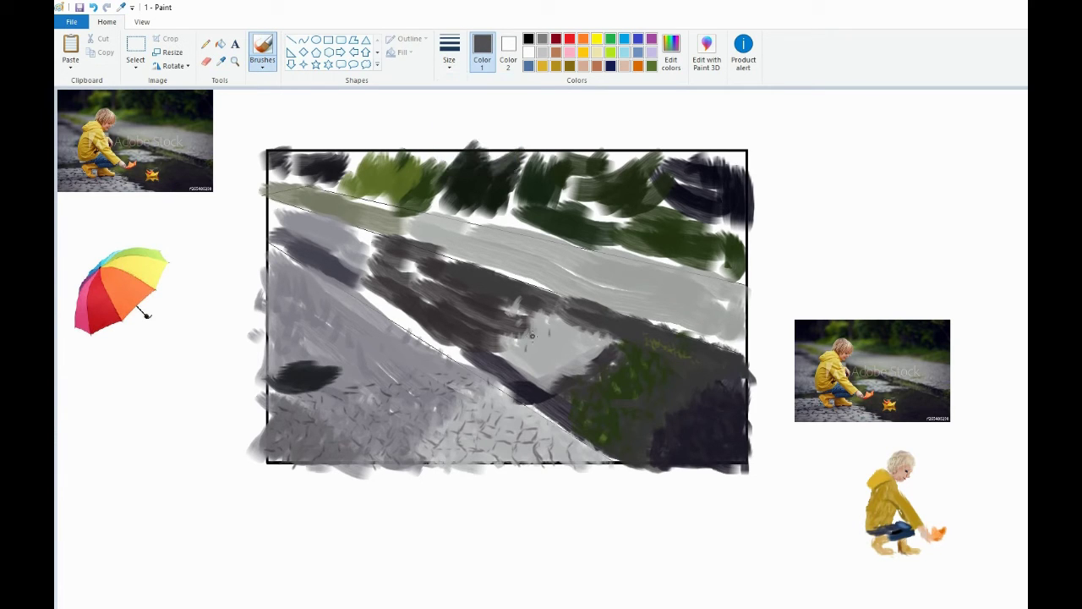
mouse_move(537, 362)
mouse_down()
mouse_move(561, 332)
mouse_move(585, 338)
mouse_up()
drag(579, 353, 567, 362)
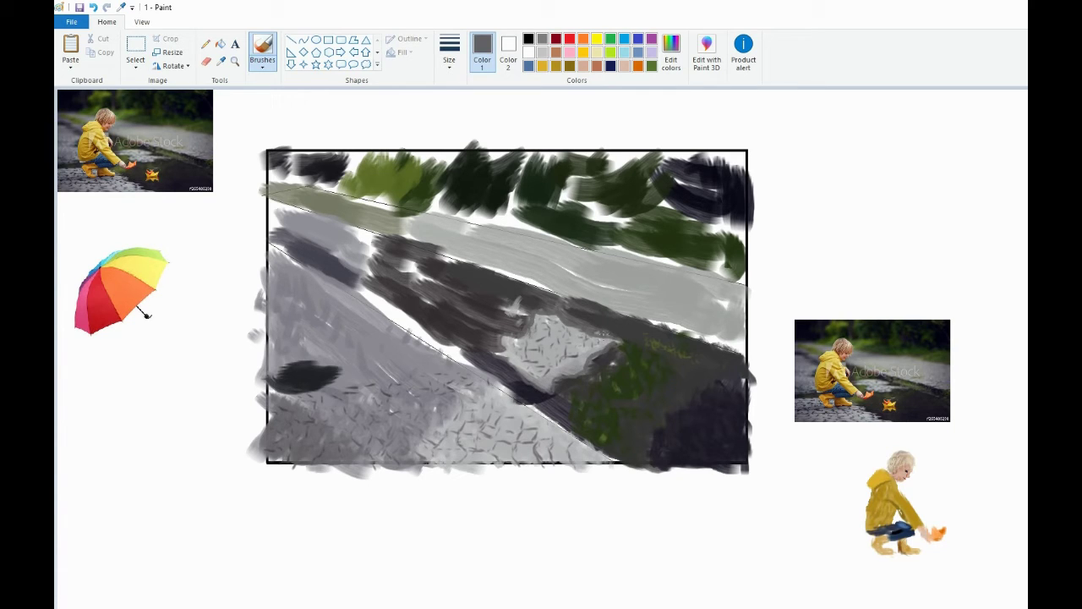
Step: Fill the gaps in the dark road with a sampled dark grey and the thickest brush, using a smaller size along its lower edge
click(222, 62)
click(569, 311)
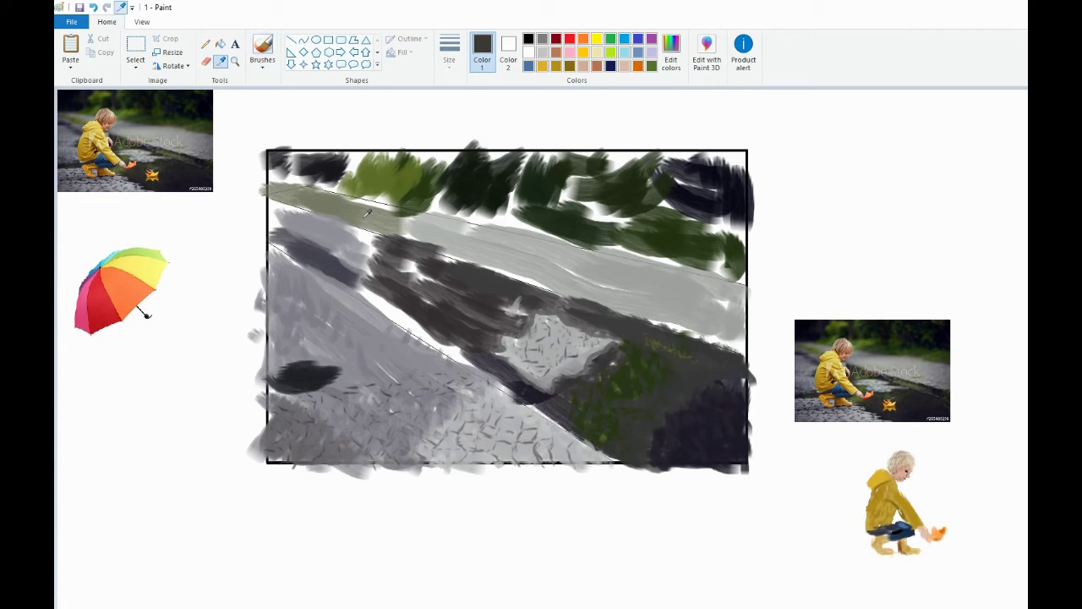
click(449, 52)
click(487, 164)
mouse_move(448, 288)
mouse_down()
mouse_move(398, 269)
mouse_move(380, 296)
mouse_move(461, 355)
mouse_move(419, 321)
mouse_move(448, 351)
mouse_move(519, 311)
mouse_move(370, 272)
mouse_move(359, 283)
mouse_move(384, 245)
mouse_move(406, 270)
mouse_move(421, 258)
mouse_move(372, 253)
mouse_move(397, 313)
mouse_move(427, 334)
mouse_move(348, 246)
mouse_move(355, 241)
mouse_move(313, 245)
mouse_move(329, 222)
mouse_move(272, 218)
mouse_move(355, 225)
mouse_move(373, 242)
mouse_up()
click(449, 54)
click(477, 135)
drag(470, 364, 547, 413)
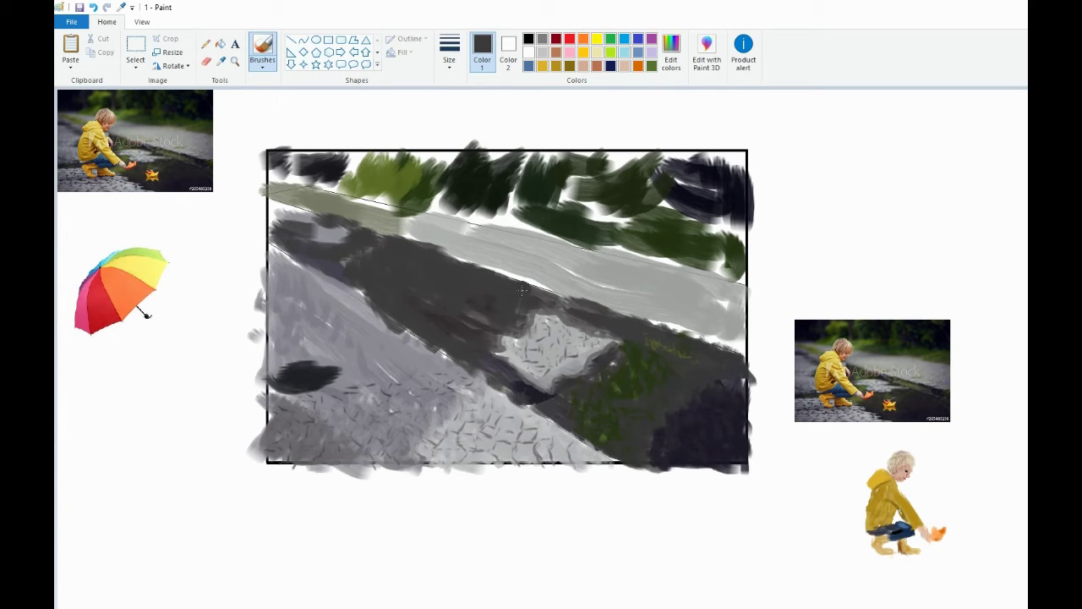
Step: Cover the white gaps in the light path beyond the road with a light grey sampled from it
click(222, 62)
click(688, 320)
mouse_move(741, 343)
mouse_down()
mouse_move(665, 322)
mouse_move(710, 329)
mouse_move(730, 318)
mouse_move(724, 287)
mouse_move(530, 254)
mouse_move(504, 264)
mouse_up()
mouse_move(496, 260)
mouse_down()
mouse_move(400, 230)
mouse_move(483, 239)
mouse_move(415, 218)
mouse_move(476, 224)
mouse_move(570, 270)
mouse_up()
mouse_move(732, 296)
mouse_down()
mouse_move(587, 270)
mouse_move(500, 226)
mouse_move(698, 295)
mouse_up()
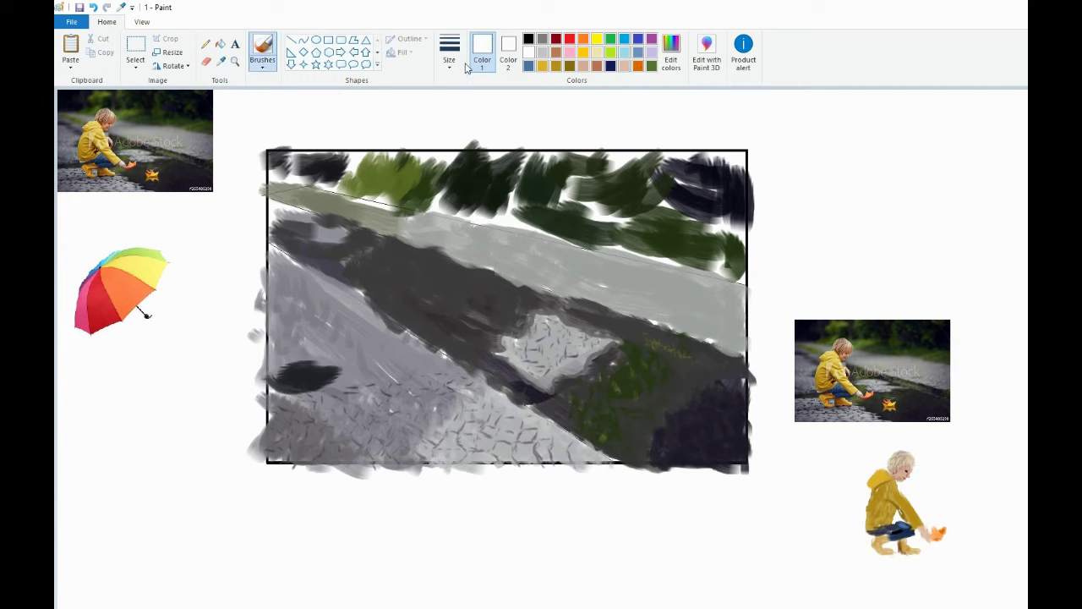
Step: Shade a patch mid-path and the path's right end with darker custom greys
click(670, 51)
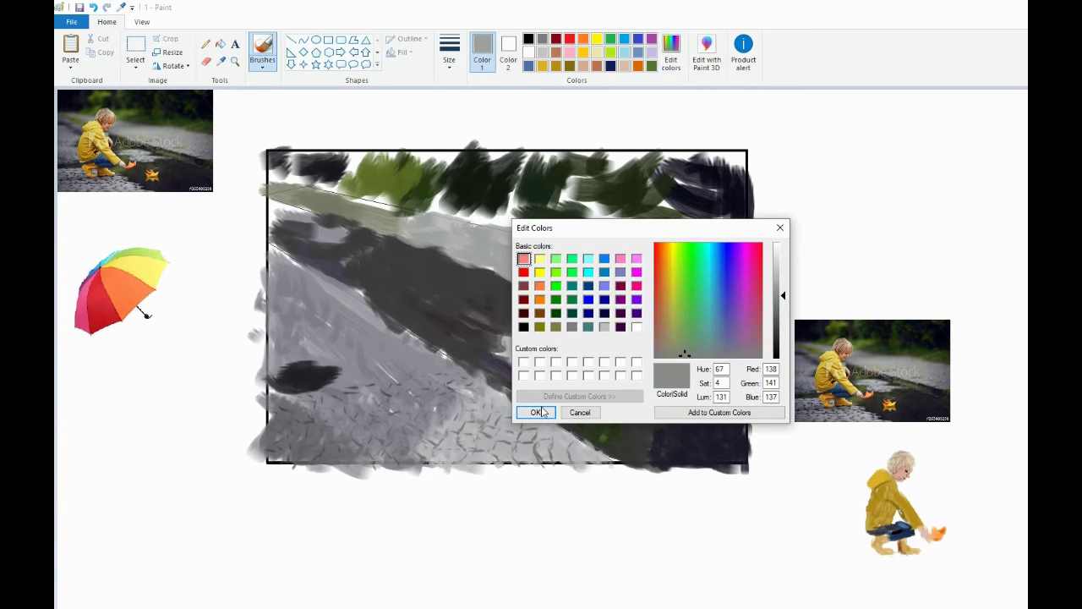
click(536, 411)
mouse_move(545, 263)
mouse_down()
mouse_move(583, 258)
mouse_move(538, 246)
mouse_move(509, 257)
mouse_move(562, 261)
mouse_move(499, 266)
mouse_move(543, 262)
mouse_up()
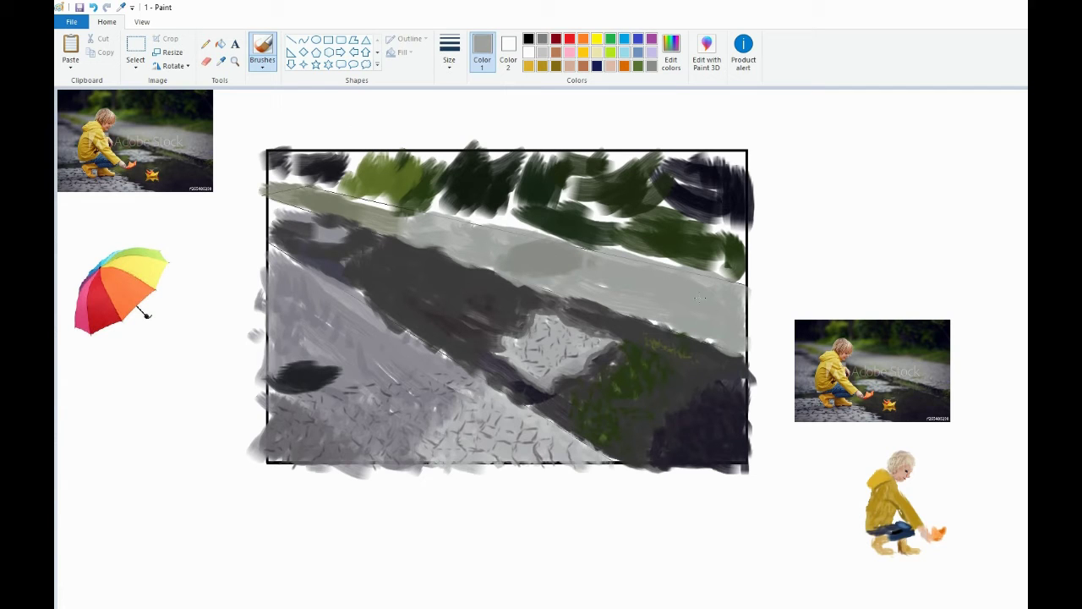
click(672, 55)
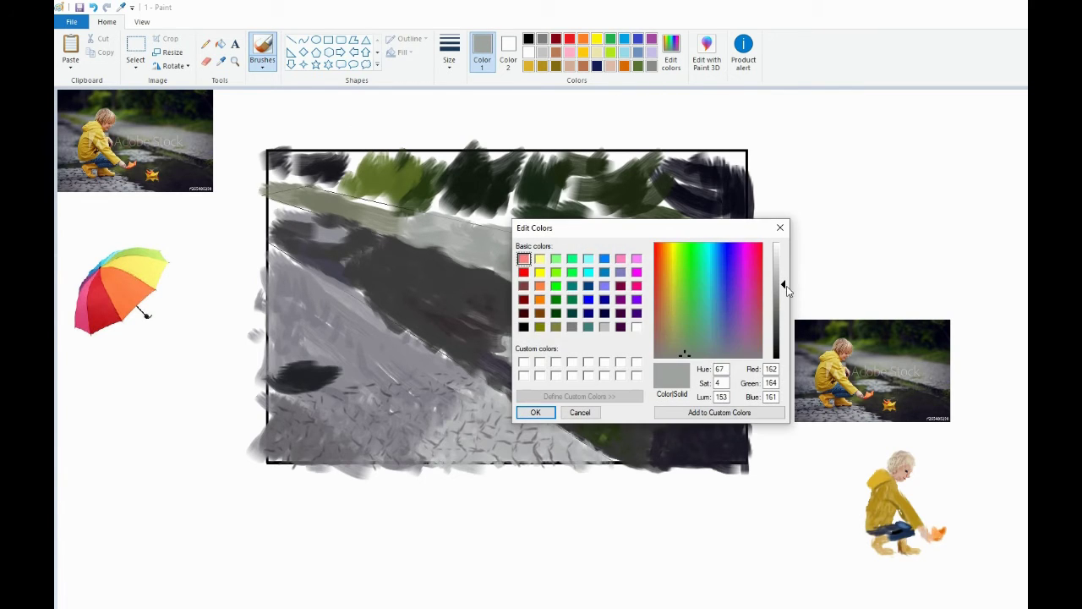
mouse_move(779, 282)
mouse_down()
mouse_move(739, 320)
mouse_move(734, 293)
mouse_move(747, 285)
mouse_move(719, 308)
mouse_move(743, 306)
mouse_move(727, 279)
mouse_up()
click(536, 411)
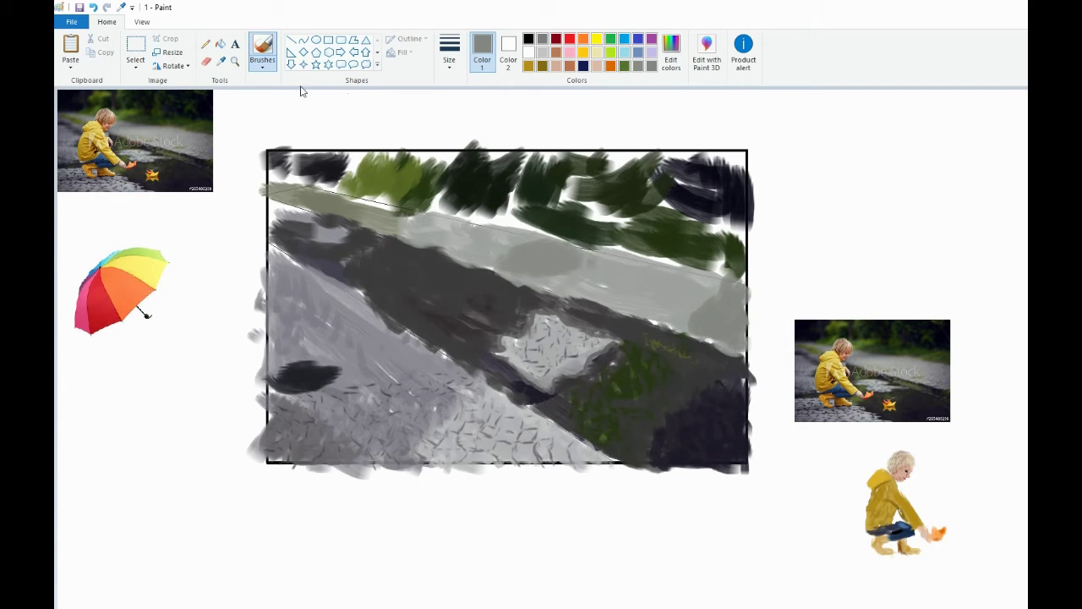
Step: Add small dark marks near the path's right end with the second-thinnest brush and a near-black sampled from the cobbles' dark patch
click(220, 61)
click(310, 373)
click(449, 53)
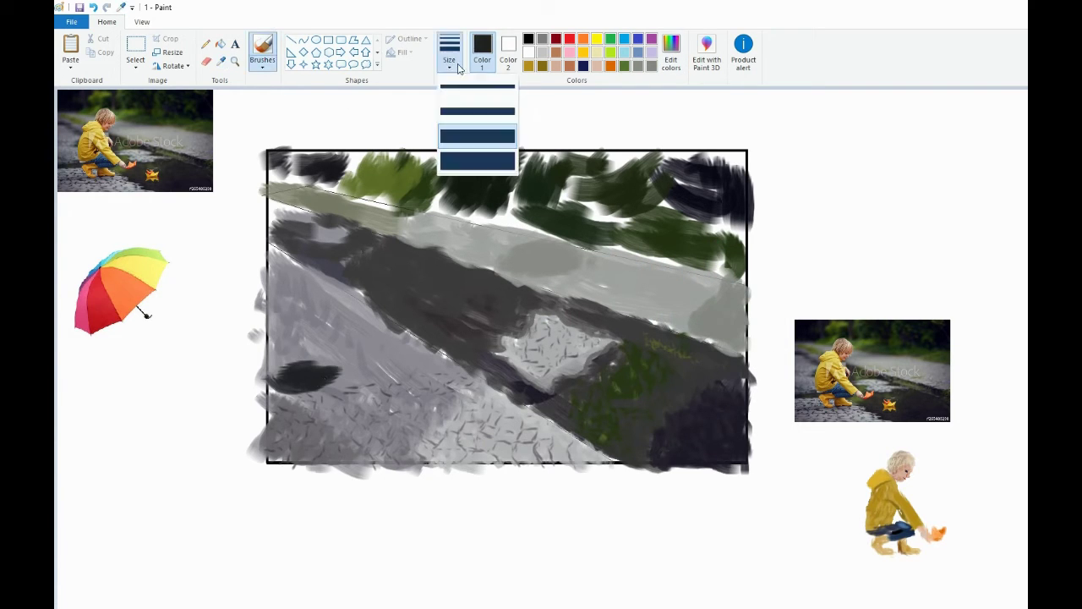
click(478, 111)
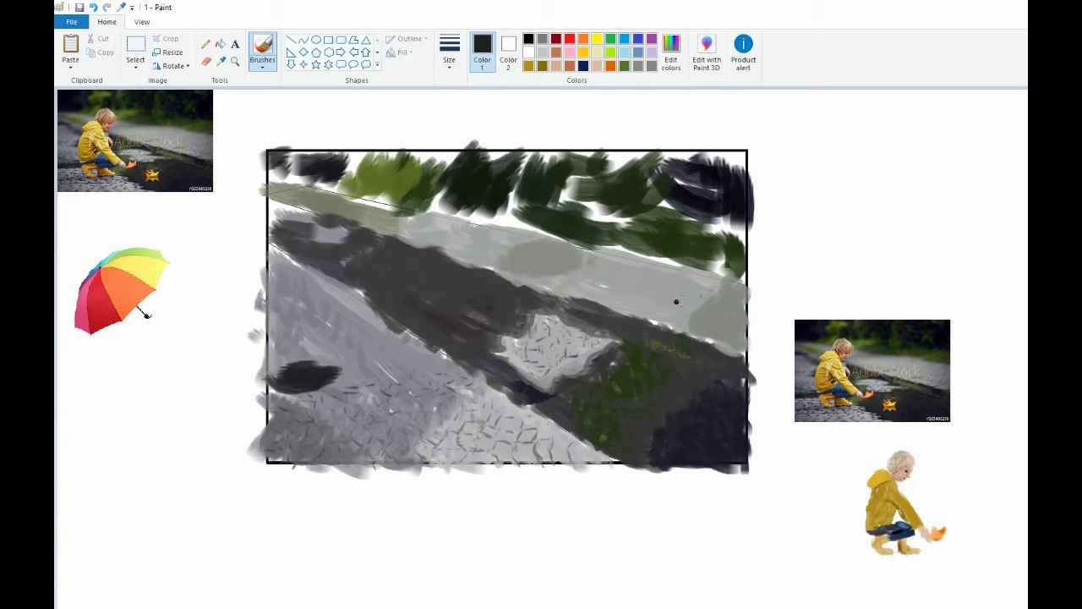
drag(692, 297, 686, 302)
drag(667, 312, 671, 313)
Step: Texture the path with a grey sampled from its shaded patch, and touch up the dark road above the light cobbled patch
click(221, 62)
click(541, 258)
click(449, 52)
click(478, 111)
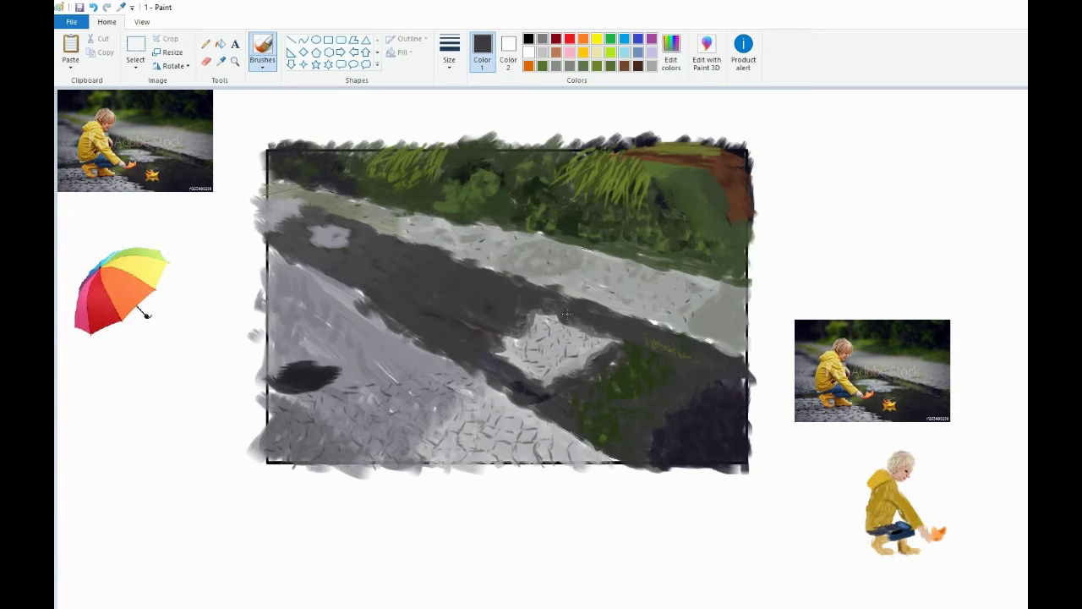
drag(532, 308, 558, 311)
Step: Tone down the light green bush in the middle of the foliage with greens sampled around it
click(220, 61)
click(436, 201)
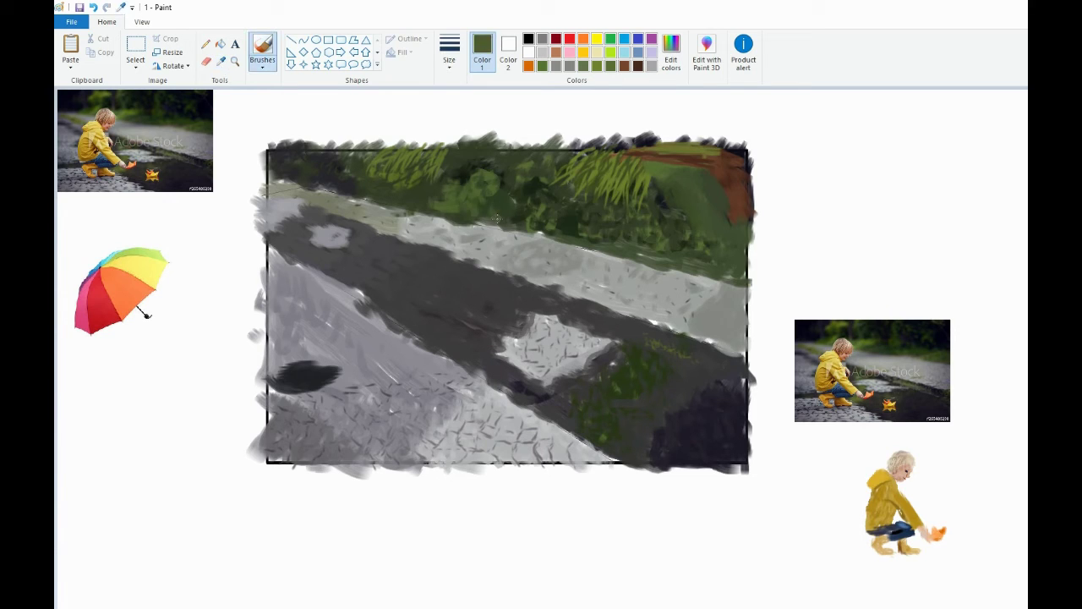
click(221, 61)
click(456, 197)
mouse_move(440, 203)
mouse_down()
mouse_move(477, 166)
mouse_move(532, 175)
mouse_move(523, 161)
mouse_move(534, 160)
mouse_move(527, 176)
mouse_move(511, 167)
mouse_up()
Step: Layer dark green leaf dabs over the central bushes, sampling several tones from the surrounding foliage
click(221, 61)
click(491, 172)
click(220, 61)
click(516, 163)
click(221, 61)
click(498, 167)
click(220, 60)
click(469, 155)
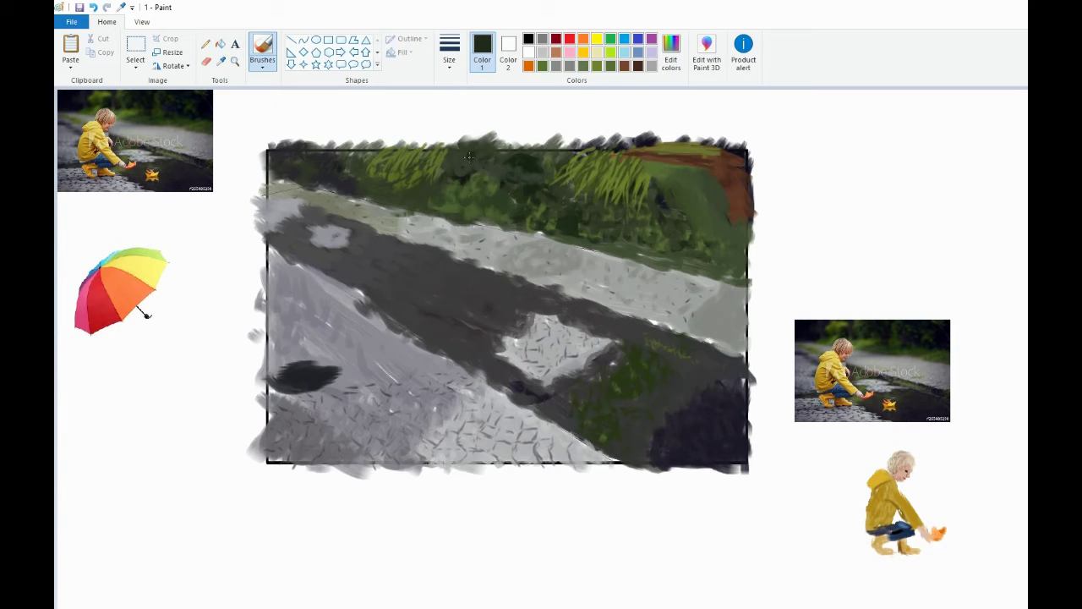
mouse_move(423, 195)
mouse_down()
mouse_move(532, 220)
mouse_move(472, 192)
mouse_move(499, 200)
mouse_up()
Step: Darken and roughen the foliage's lower edge along the path with dark greens sampled from the hedge
click(221, 61)
click(572, 217)
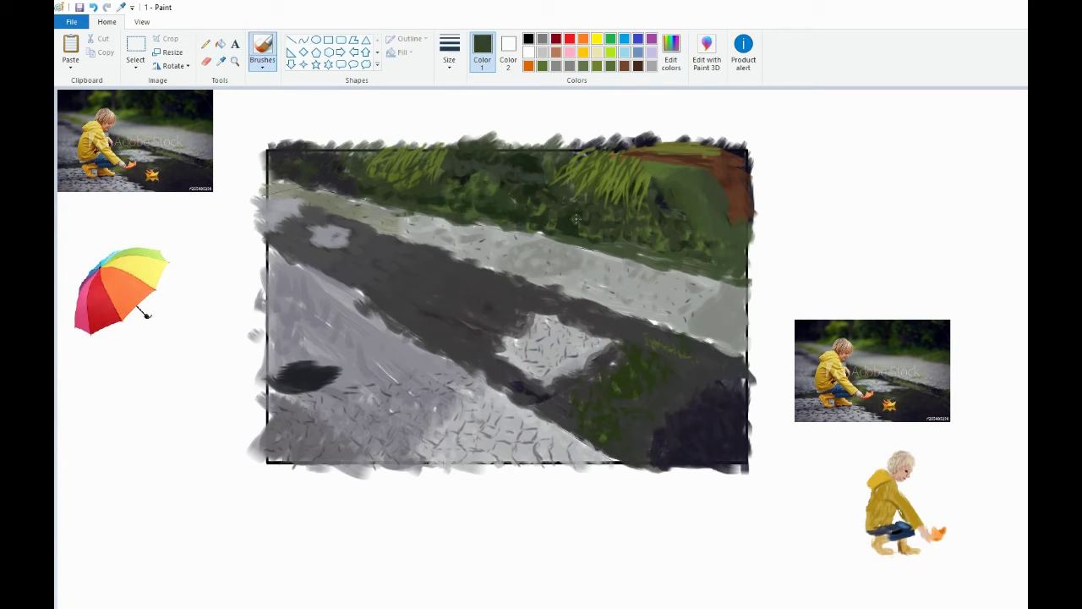
drag(575, 219, 536, 221)
mouse_move(632, 230)
mouse_down()
mouse_move(672, 260)
mouse_move(733, 275)
mouse_up()
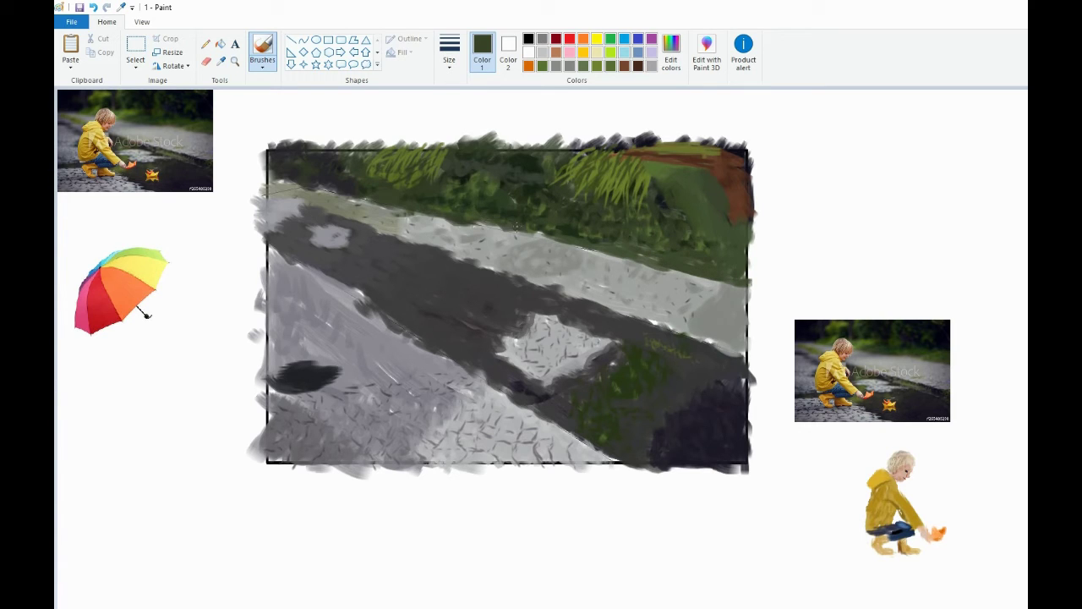
drag(525, 232, 479, 220)
drag(538, 233, 566, 236)
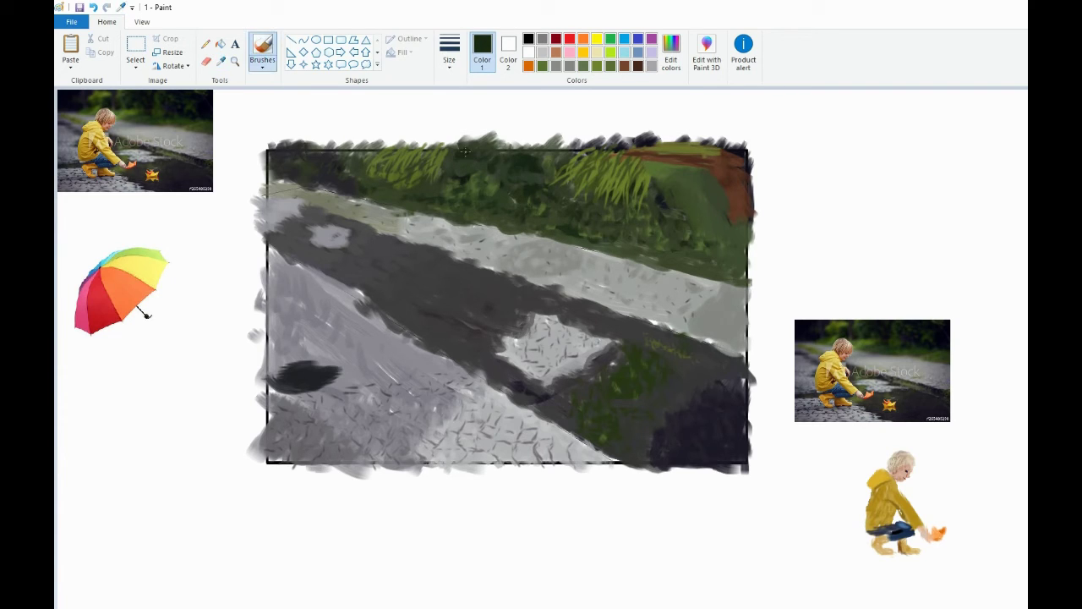
drag(427, 195, 399, 193)
drag(430, 190, 448, 195)
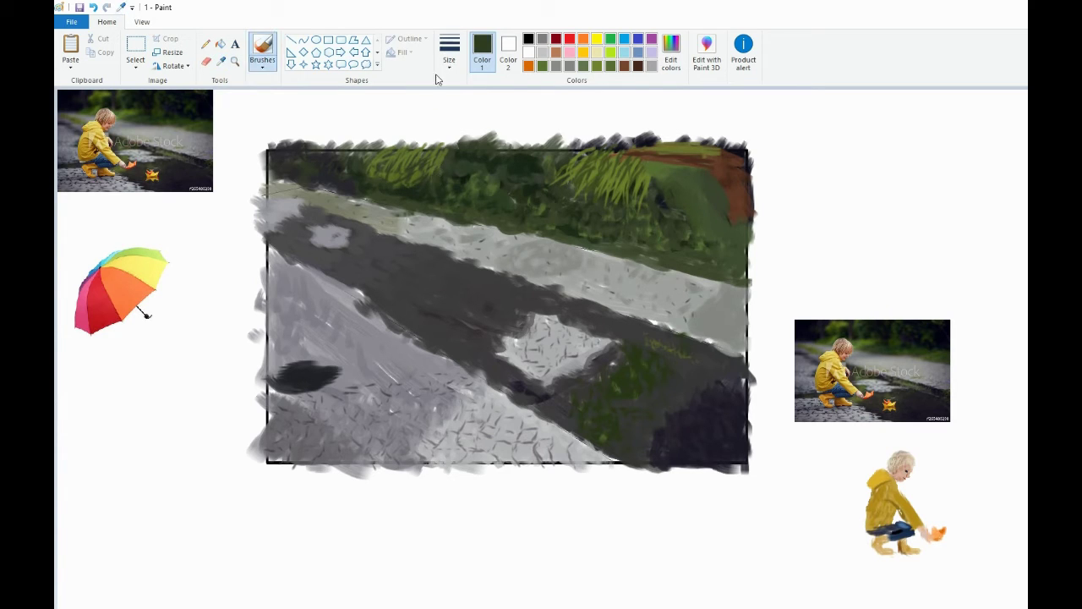
Step: Lengthen and widen the right-hand grass tuft with thin blades in olive greens sampled from the painted grass
click(220, 61)
click(438, 173)
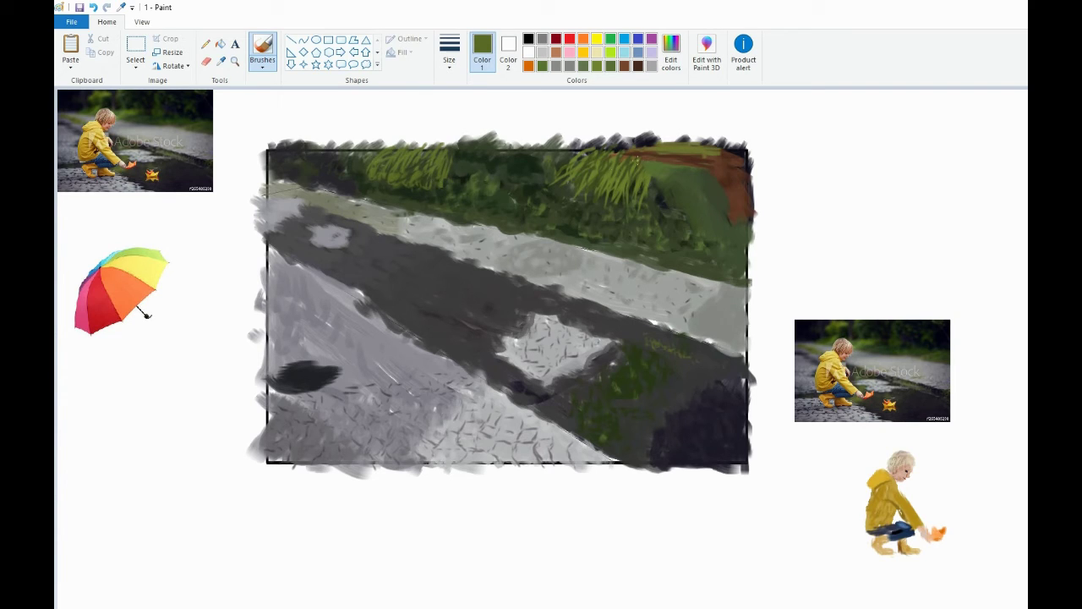
mouse_move(560, 206)
mouse_down()
mouse_move(591, 218)
mouse_move(594, 183)
mouse_move(586, 210)
mouse_move(623, 193)
mouse_up()
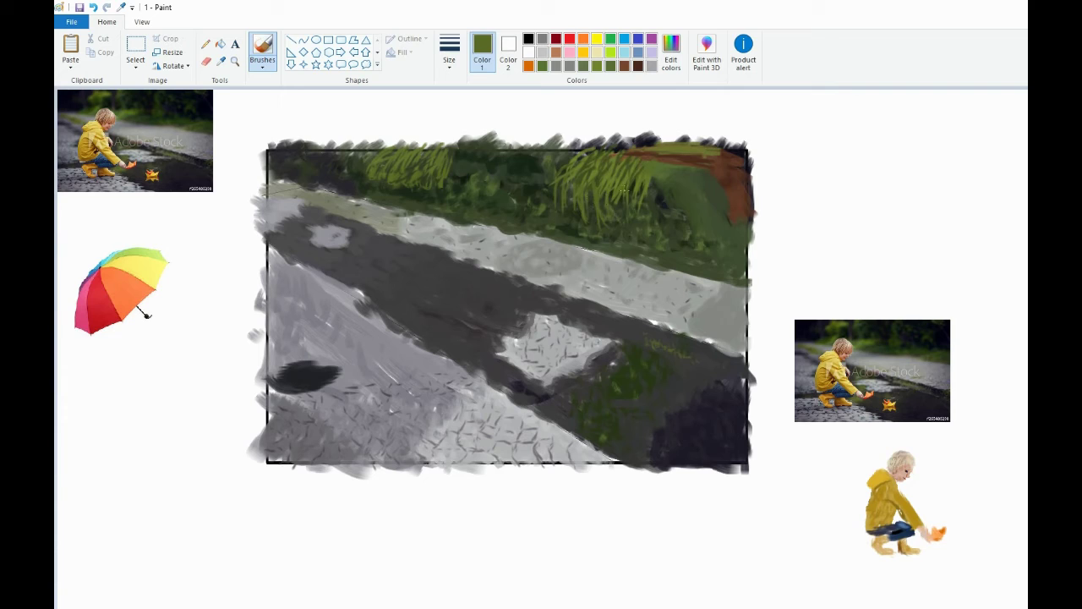
click(221, 61)
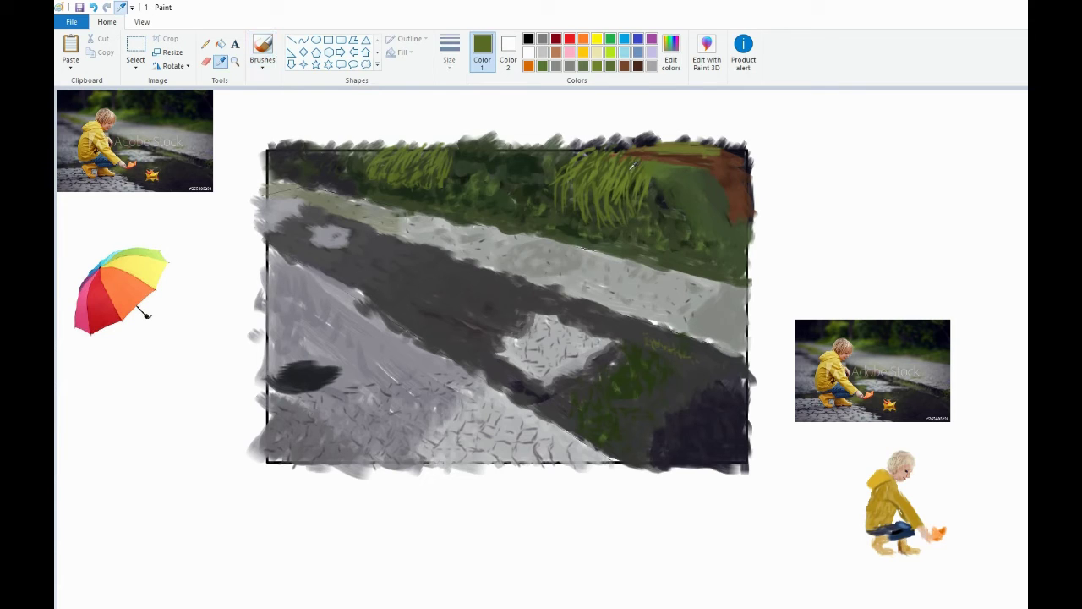
click(631, 166)
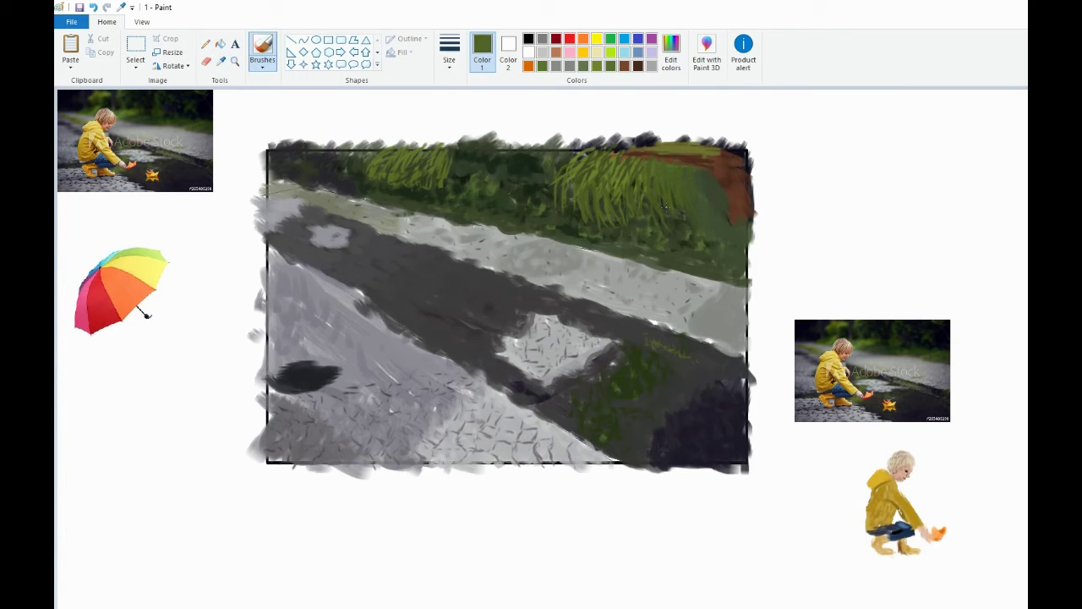
Step: Extend the brown band above the right-hand grass tuft with browns sampled from it
click(221, 62)
click(653, 157)
drag(623, 148, 698, 152)
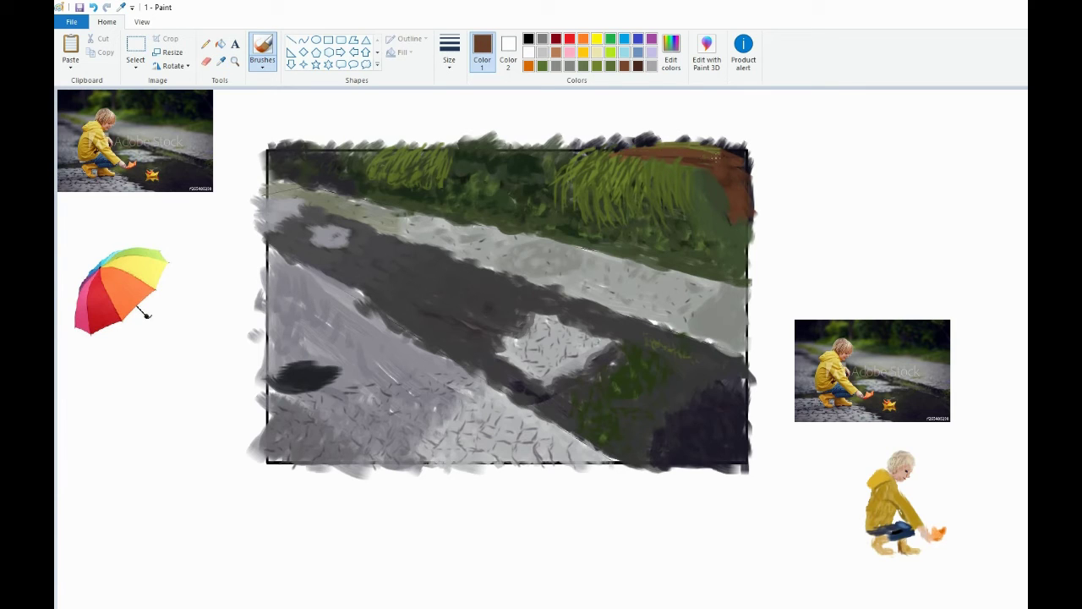
click(222, 62)
click(654, 156)
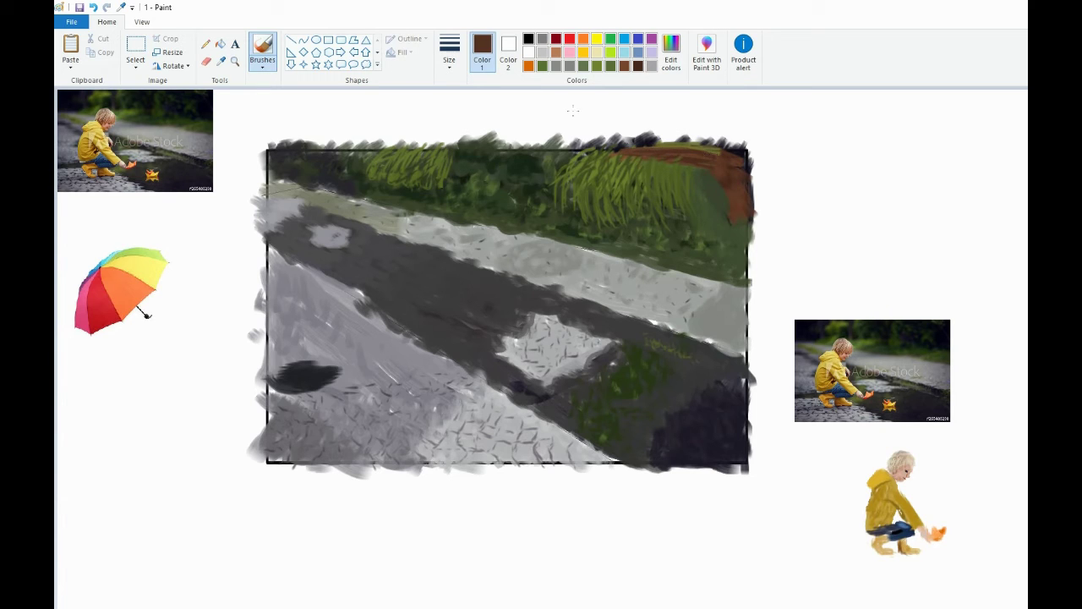
Step: Paint long bright blades over the right-hand grass tuft with an olive green sampled near the brown band, undoing the trial strokes
click(121, 7)
click(706, 149)
click(121, 7)
click(694, 157)
mouse_move(665, 167)
mouse_down()
mouse_move(726, 146)
mouse_move(665, 208)
mouse_up()
key(ctrl+z)
drag(649, 164, 675, 199)
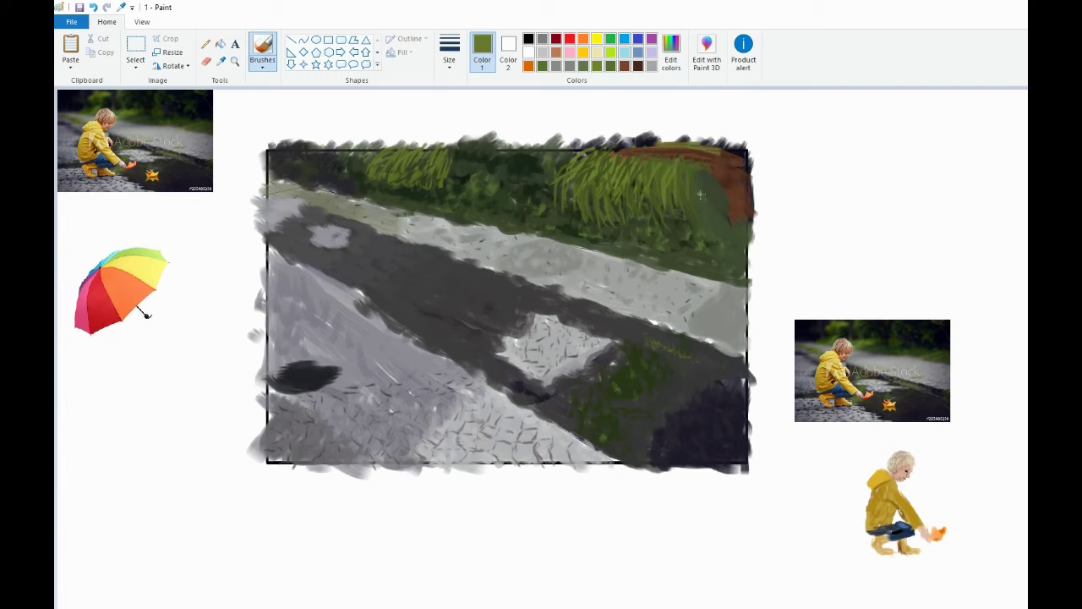
key(ctrl+z)
drag(704, 160, 697, 195)
mouse_move(674, 176)
mouse_down()
mouse_move(674, 203)
mouse_move(645, 216)
mouse_up()
drag(659, 154, 668, 226)
mouse_move(683, 157)
mouse_down()
mouse_move(680, 213)
mouse_move(634, 216)
mouse_up()
mouse_move(652, 181)
mouse_down()
mouse_move(652, 203)
mouse_move(632, 172)
mouse_up()
mouse_move(629, 215)
mouse_down()
mouse_move(588, 197)
mouse_move(576, 164)
mouse_up()
drag(659, 161, 667, 151)
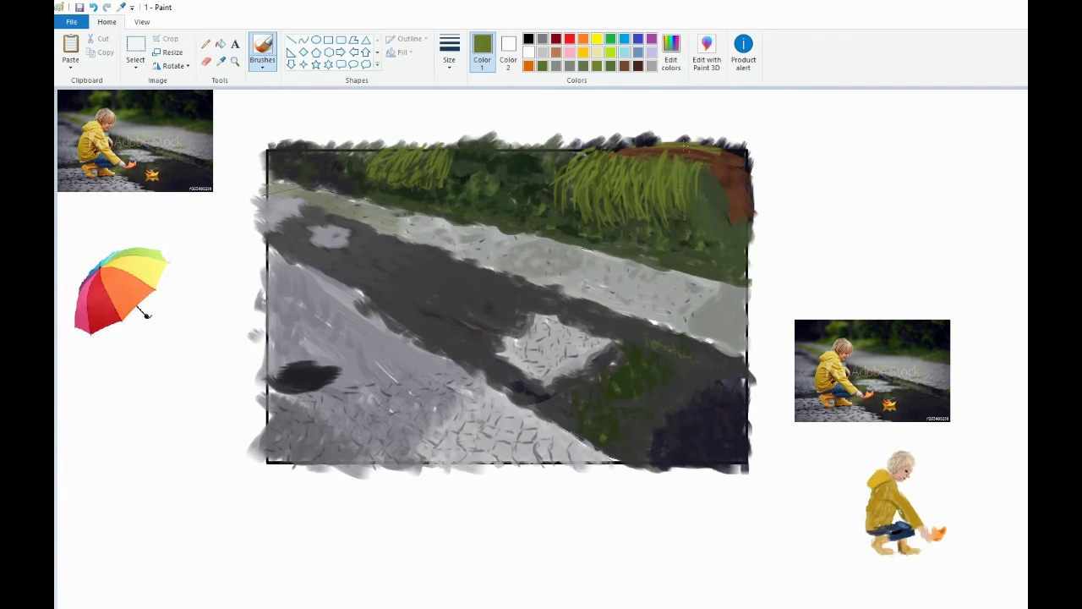
Step: Paint over the right end of the right-hand grass tuft, beside the brown band, with greens sampled from the hedge
click(220, 61)
click(543, 184)
click(221, 62)
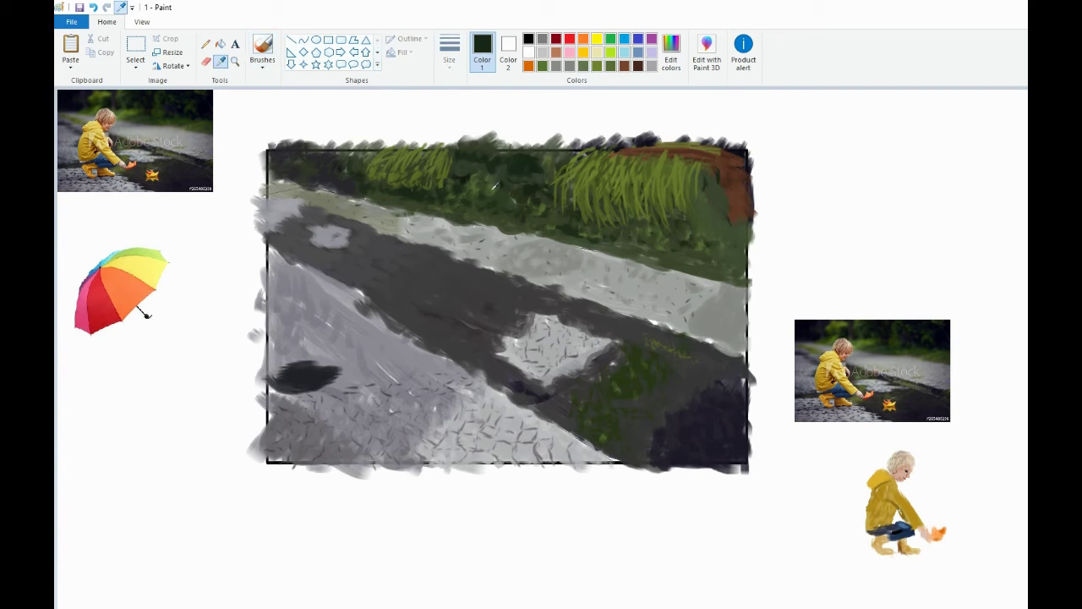
click(498, 185)
click(450, 53)
click(479, 138)
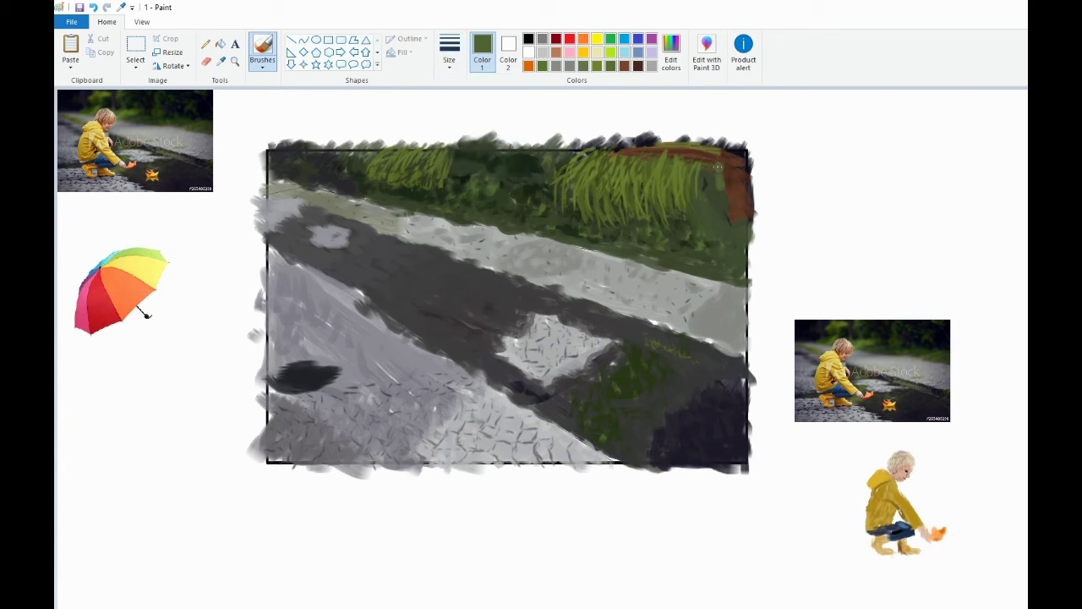
drag(721, 168, 725, 187)
Step: Cover the brown area at the painting's upper right with dark green foliage strokes in tones sampled from the hedge
click(221, 62)
click(699, 223)
click(220, 62)
click(545, 159)
mouse_move(718, 173)
mouse_down()
mouse_move(732, 239)
mouse_move(713, 238)
mouse_move(725, 254)
mouse_up()
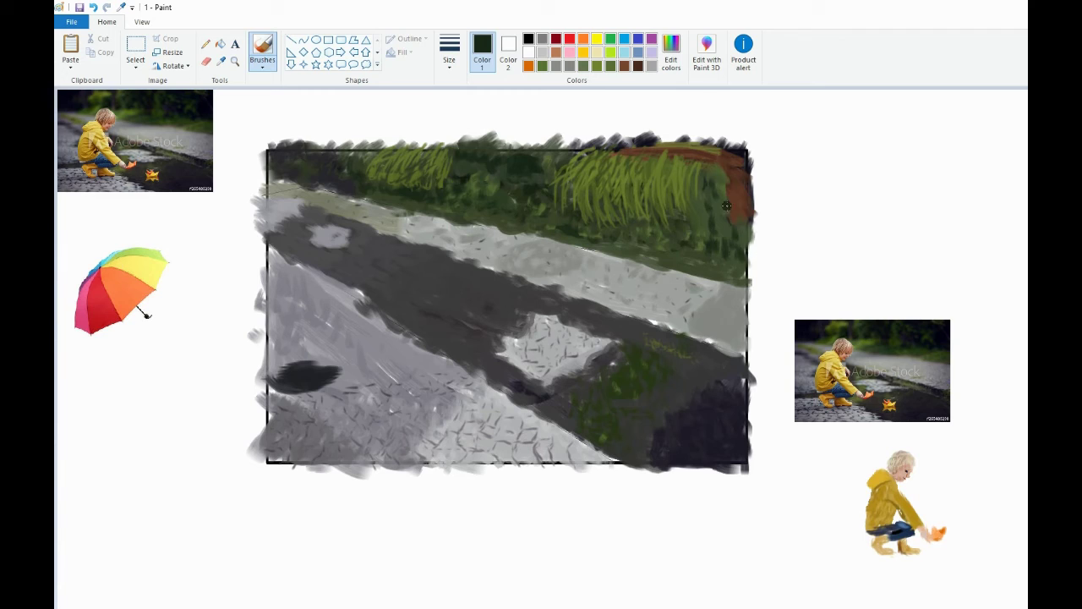
mouse_move(731, 206)
mouse_down()
mouse_move(705, 251)
mouse_move(720, 251)
mouse_move(729, 171)
mouse_move(740, 191)
mouse_move(721, 175)
mouse_move(742, 205)
mouse_up()
mouse_move(736, 147)
mouse_down()
mouse_move(714, 150)
mouse_move(739, 164)
mouse_move(668, 144)
mouse_move(705, 148)
mouse_up()
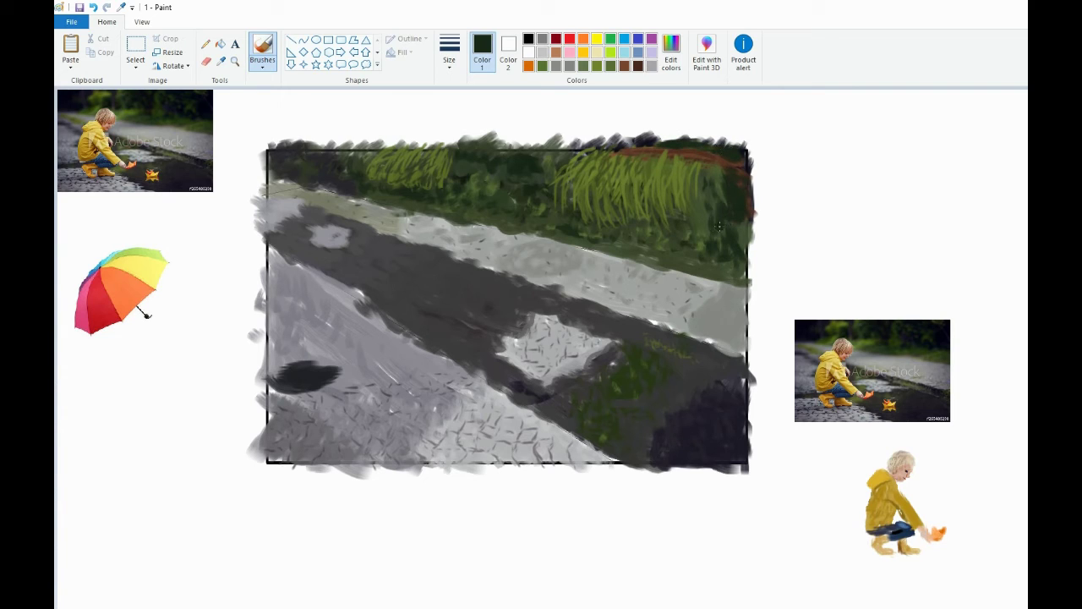
Step: Brush over the middle and left hedge with the largest brush in a dark green sampled from the foliage
click(222, 61)
click(492, 186)
click(451, 55)
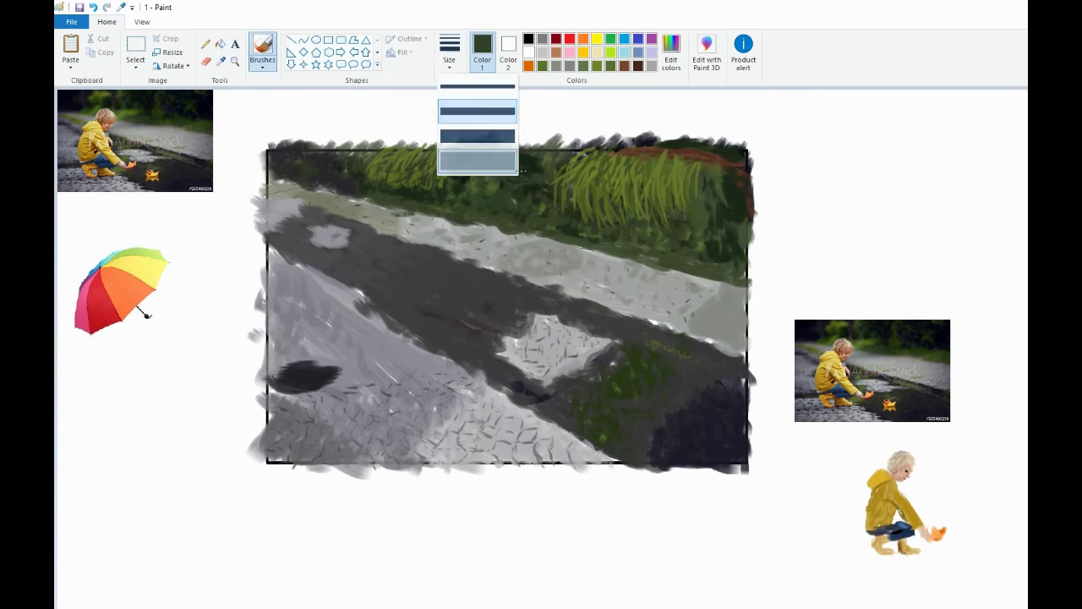
click(475, 161)
mouse_move(523, 195)
mouse_down()
mouse_move(493, 165)
mouse_move(499, 198)
mouse_up()
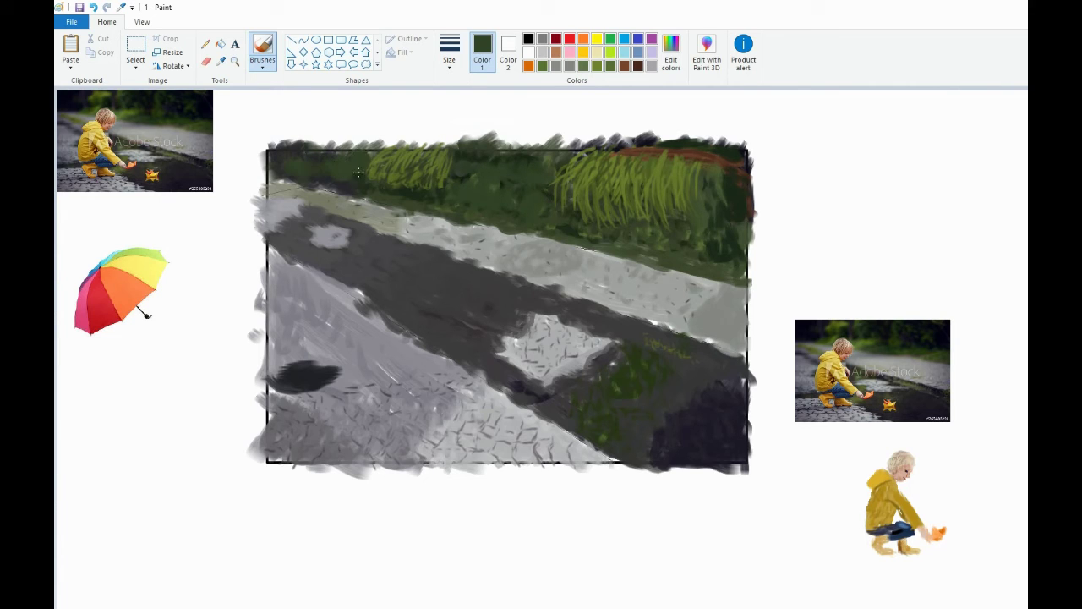
Step: Add lighter foliage patches to the middle and left hedge in an olive green sampled from its lower edge
click(220, 62)
click(553, 224)
mouse_move(484, 177)
mouse_down()
mouse_move(529, 214)
mouse_move(465, 180)
mouse_move(529, 162)
mouse_move(468, 160)
mouse_move(518, 154)
mouse_up()
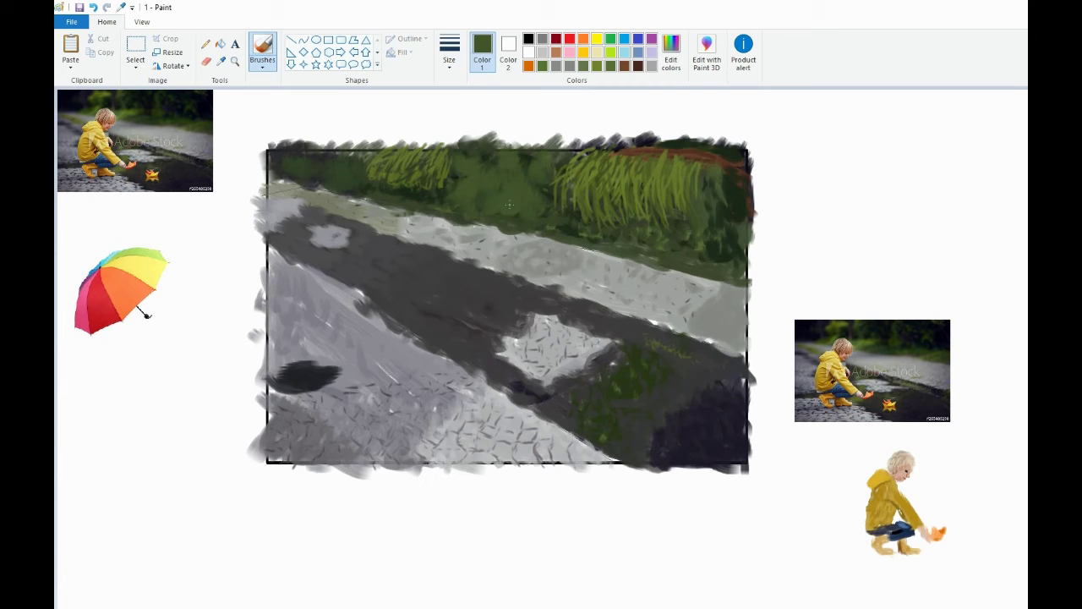
mouse_move(329, 171)
mouse_down()
mouse_move(313, 165)
mouse_move(363, 179)
mouse_up()
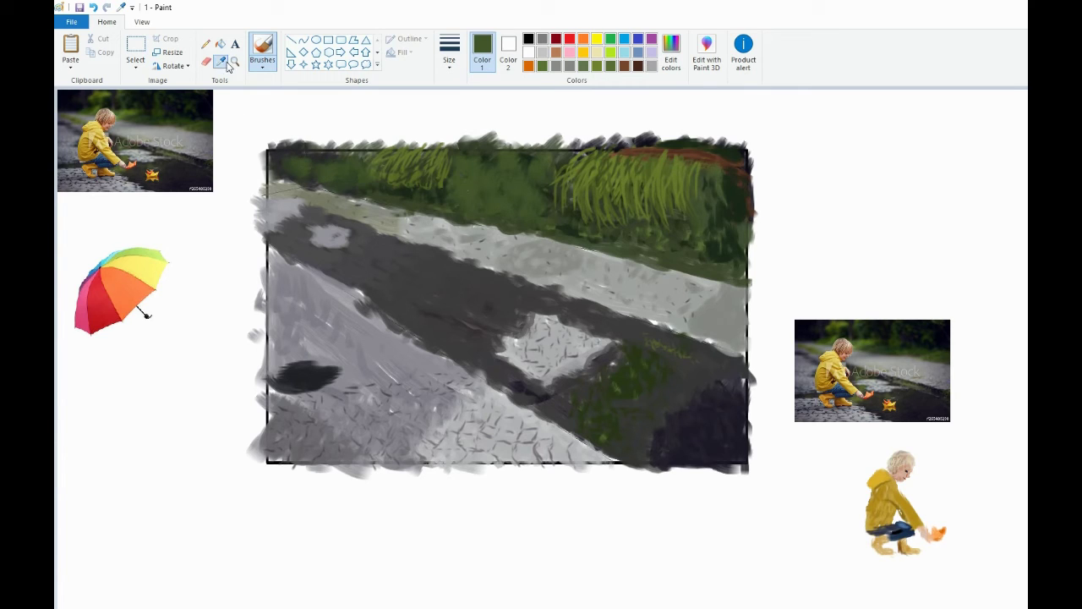
Step: Dab a sampled dark green across the hedge, over the left grass tuft and below the right-hand tuft
click(221, 61)
click(471, 184)
mouse_move(526, 190)
mouse_down()
mouse_move(462, 175)
mouse_move(532, 163)
mouse_move(545, 208)
mouse_move(447, 194)
mouse_move(483, 175)
mouse_move(496, 200)
mouse_move(354, 159)
mouse_move(394, 155)
mouse_move(475, 200)
mouse_move(383, 166)
mouse_move(428, 153)
mouse_move(291, 154)
mouse_up()
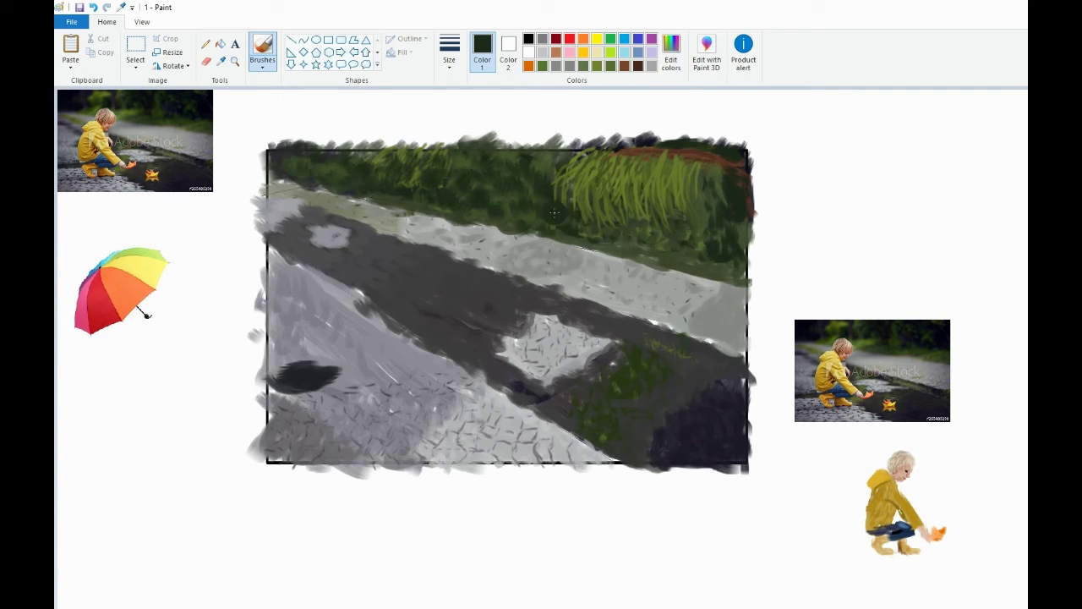
drag(636, 232, 712, 257)
Step: Rework the brown band above the right-hand grass tuft in sampled brown and darken the foliage's upper-right edge with sampled near-black
click(221, 61)
click(643, 154)
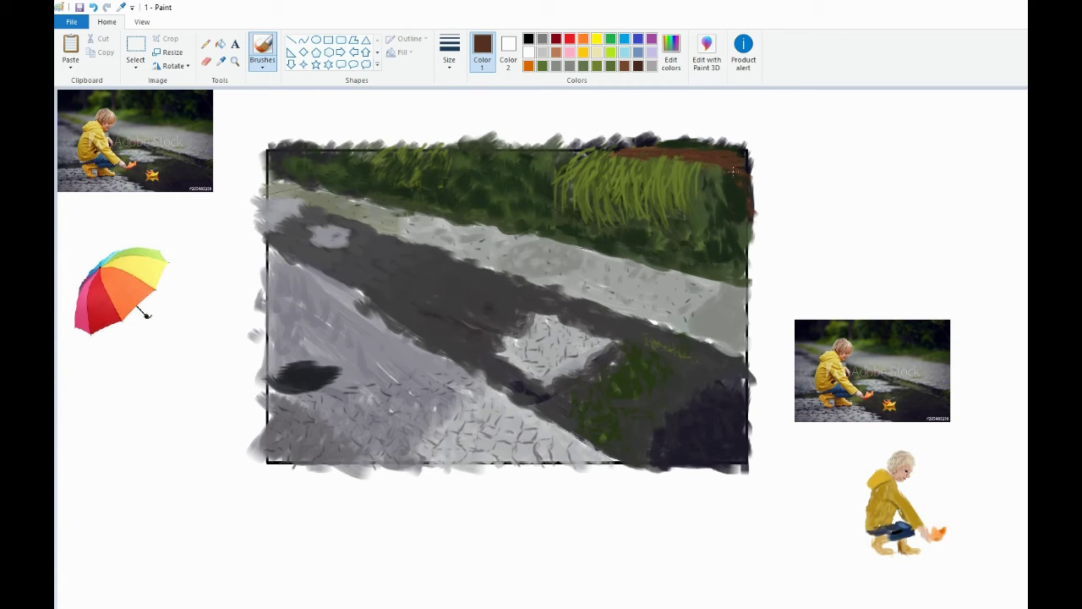
click(221, 62)
click(650, 139)
drag(748, 159, 755, 161)
click(450, 52)
click(495, 165)
drag(695, 147, 735, 150)
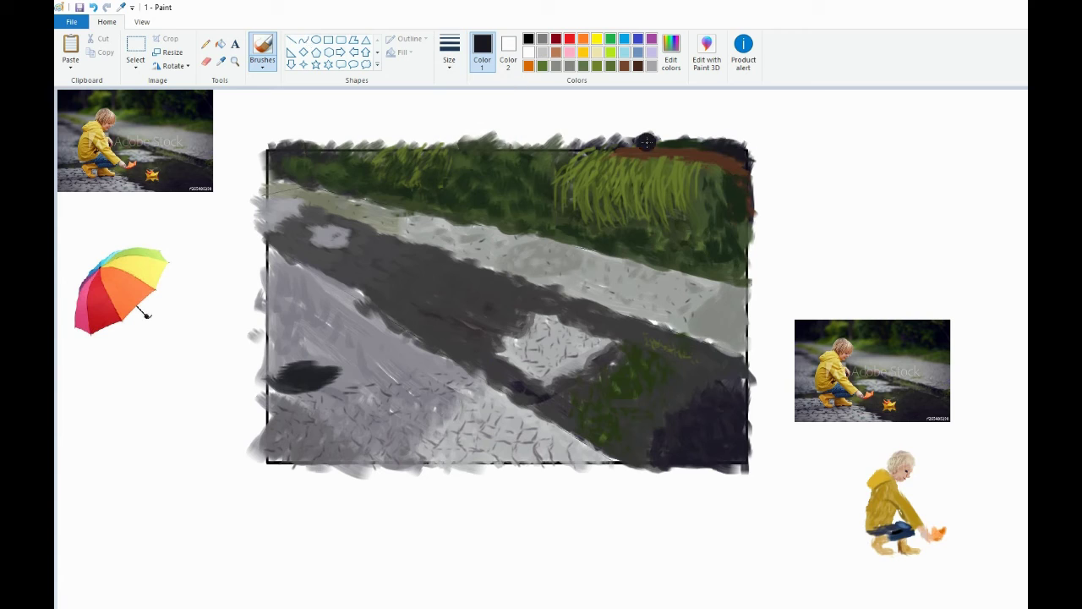
Step: Dab sampled olive green over the hedge and add thin dark marks to the path in a color sampled from the puddle
click(221, 60)
click(640, 156)
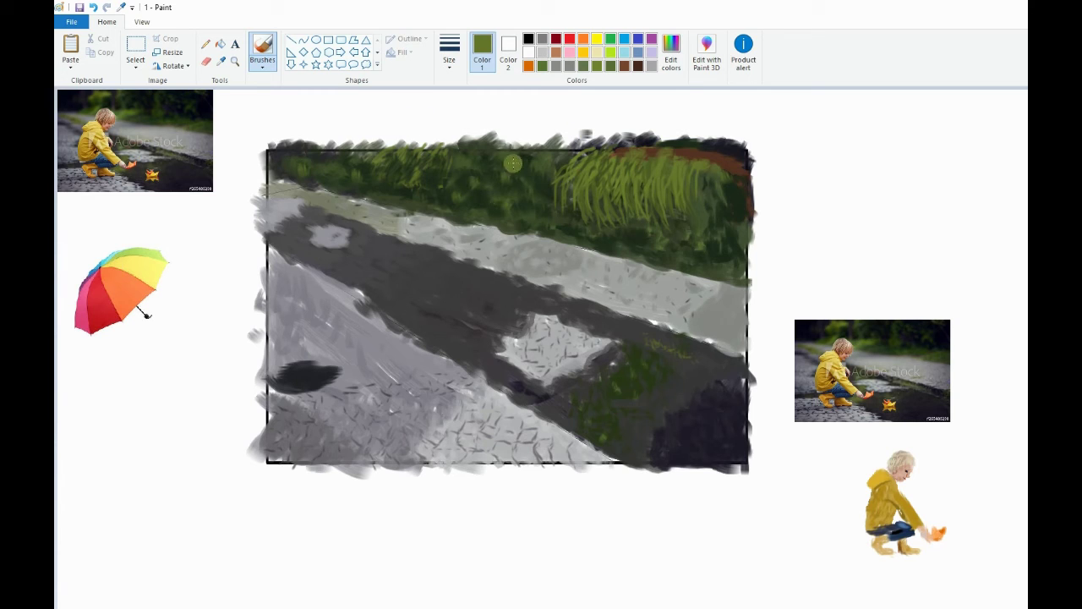
click(121, 7)
click(732, 431)
click(449, 53)
click(477, 86)
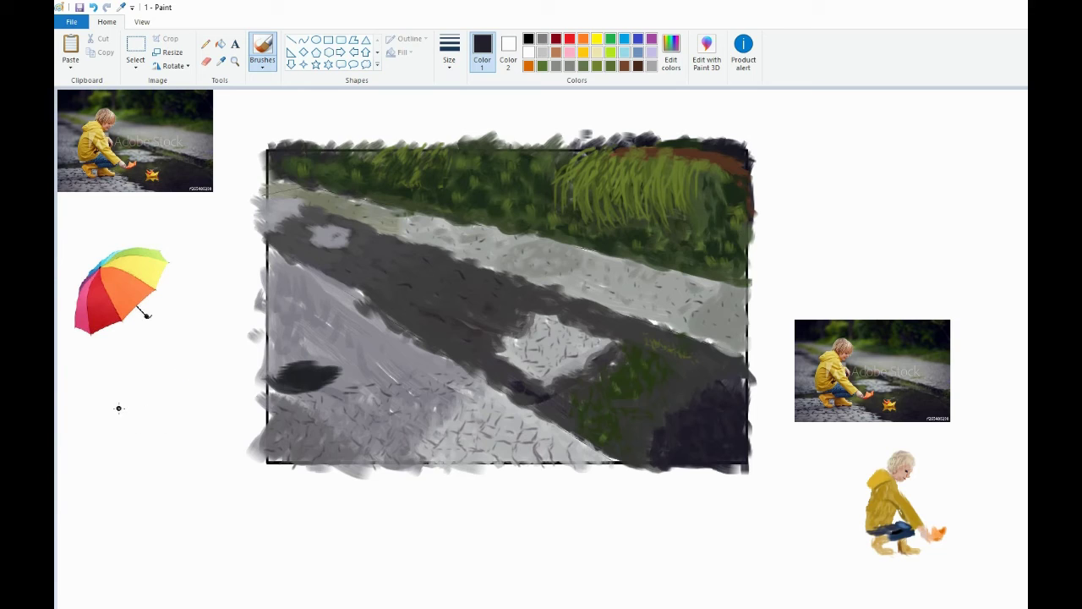
Step: Draw the curved dark handle of an umbrella copy below the reference umbrella, undoing the trial strokes
mouse_move(119, 409)
mouse_down()
mouse_move(150, 435)
mouse_move(178, 440)
mouse_move(140, 432)
mouse_move(157, 450)
mouse_move(159, 428)
mouse_move(178, 445)
mouse_move(138, 433)
mouse_up()
key(ctrl+z)
key(ctrl+z)
key(ctrl+z)
Step: Paint the umbrella copy's orange and red panels with the largest brush in colors sampled from the reference umbrella
click(222, 62)
click(130, 283)
click(450, 52)
click(475, 160)
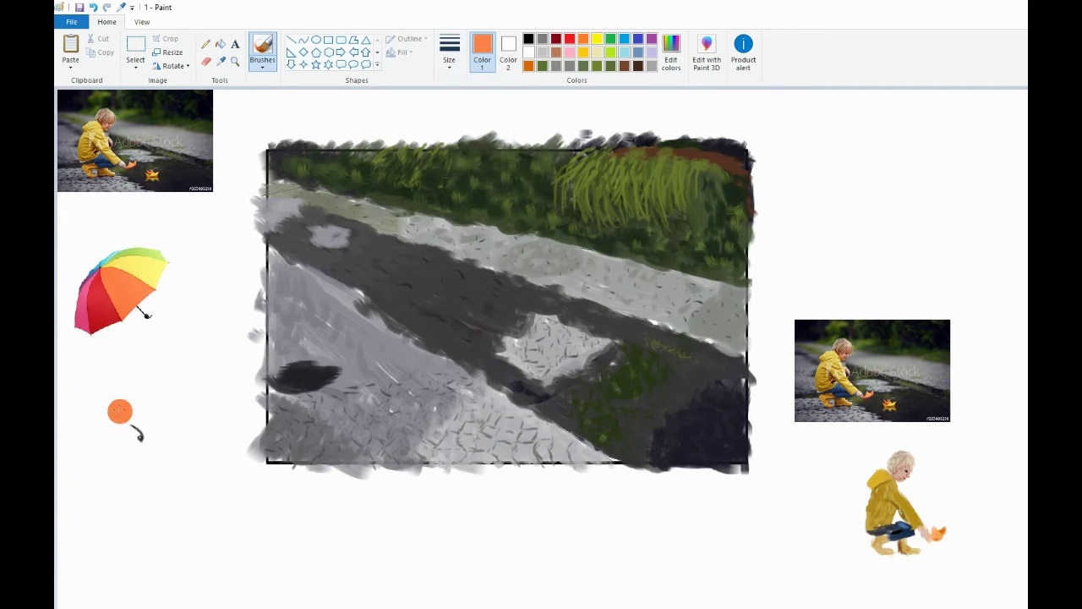
mouse_move(113, 399)
mouse_down()
mouse_move(126, 419)
mouse_move(116, 397)
mouse_move(118, 433)
mouse_up()
click(222, 62)
click(105, 312)
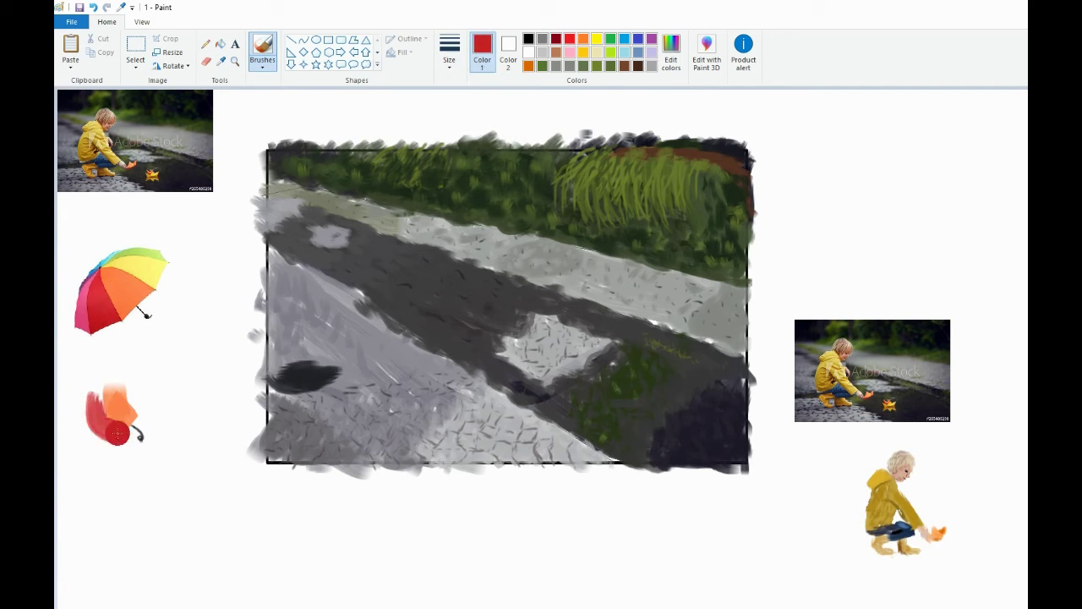
Step: Paint the umbrella copy's yellow and lime green panels in colors sampled from the reference umbrella
click(221, 62)
click(139, 272)
mouse_move(105, 383)
mouse_down()
mouse_move(132, 406)
mouse_move(107, 384)
mouse_move(147, 384)
mouse_up()
click(221, 61)
click(142, 254)
click(450, 53)
click(475, 161)
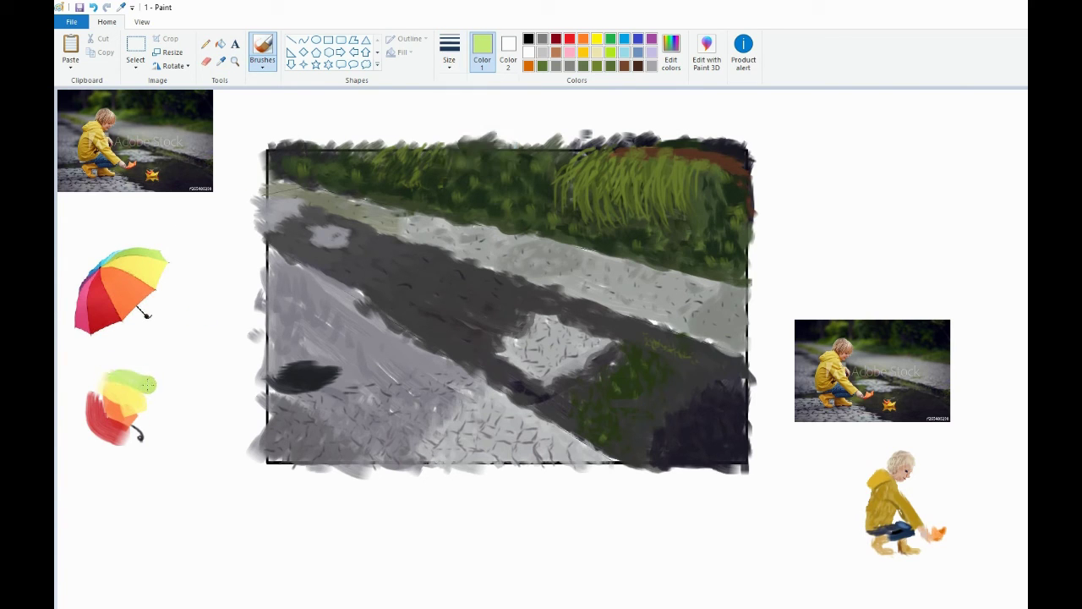
Step: Paint the umbrella copy's outer pink panel with the thinnest brush in pink sampled from the reference umbrella, undoing the trial strokes
click(222, 62)
click(84, 303)
mouse_move(87, 400)
mouse_down()
mouse_move(108, 446)
mouse_move(81, 415)
mouse_move(108, 454)
mouse_up()
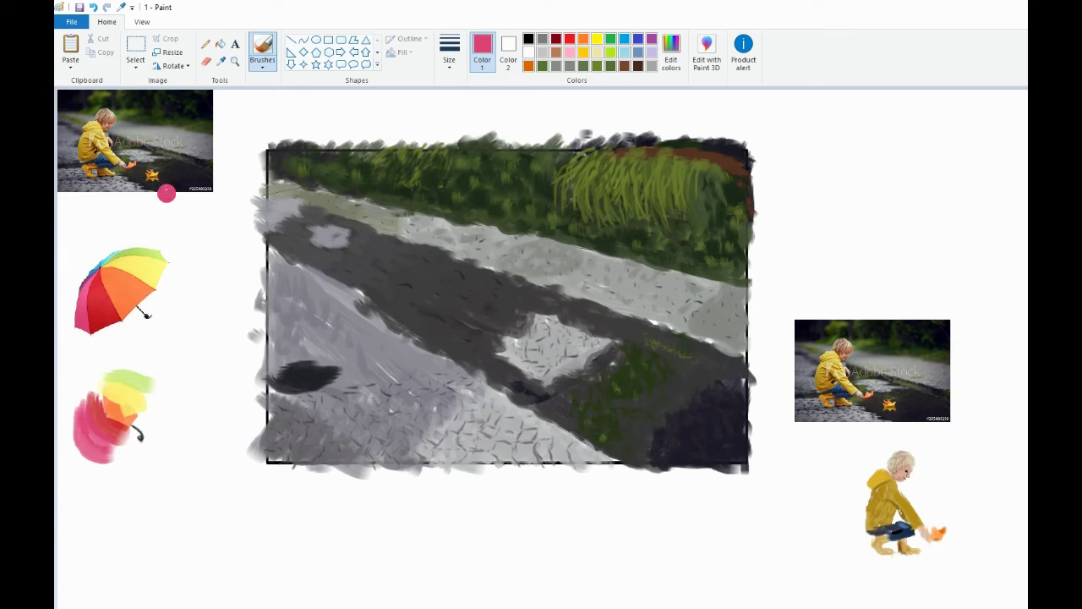
key(ctrl+z)
click(449, 55)
click(453, 92)
mouse_move(88, 397)
mouse_down()
mouse_move(77, 446)
mouse_move(94, 471)
mouse_up()
key(ctrl+z)
key(ctrl+z)
drag(81, 403, 83, 464)
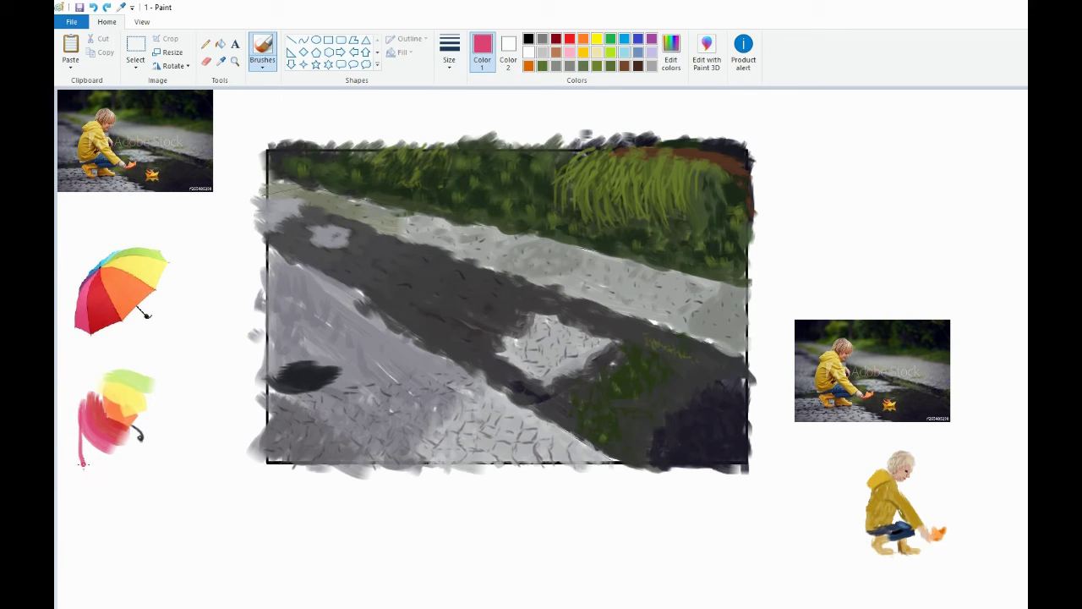
key(ctrl+z)
mouse_move(78, 399)
mouse_down()
mouse_move(89, 460)
mouse_move(111, 451)
mouse_up()
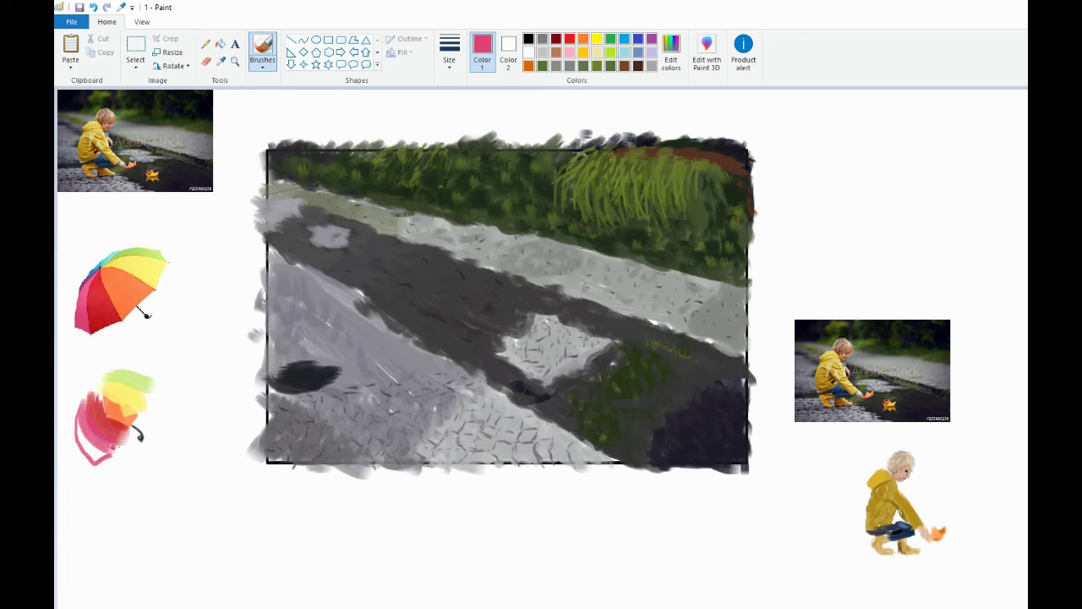
key(ctrl+z)
mouse_move(80, 401)
mouse_down()
mouse_move(100, 458)
mouse_move(111, 447)
mouse_up()
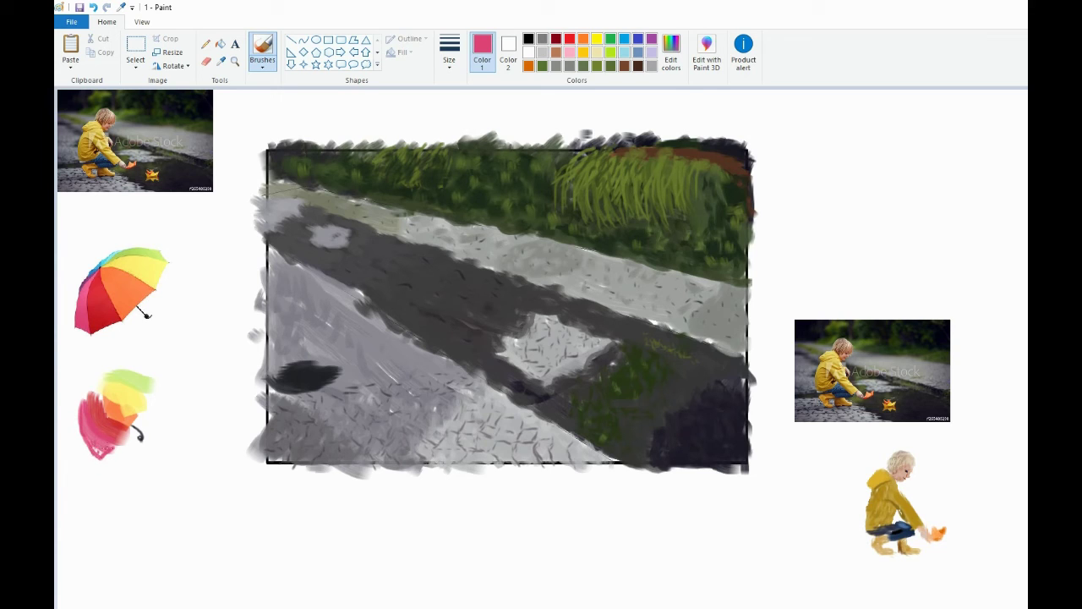
Step: Refine the umbrella copy's pink and orange panels with colors sampled from it, undoing the stray strokes
key(alt+4)
click(99, 446)
key(alt+4)
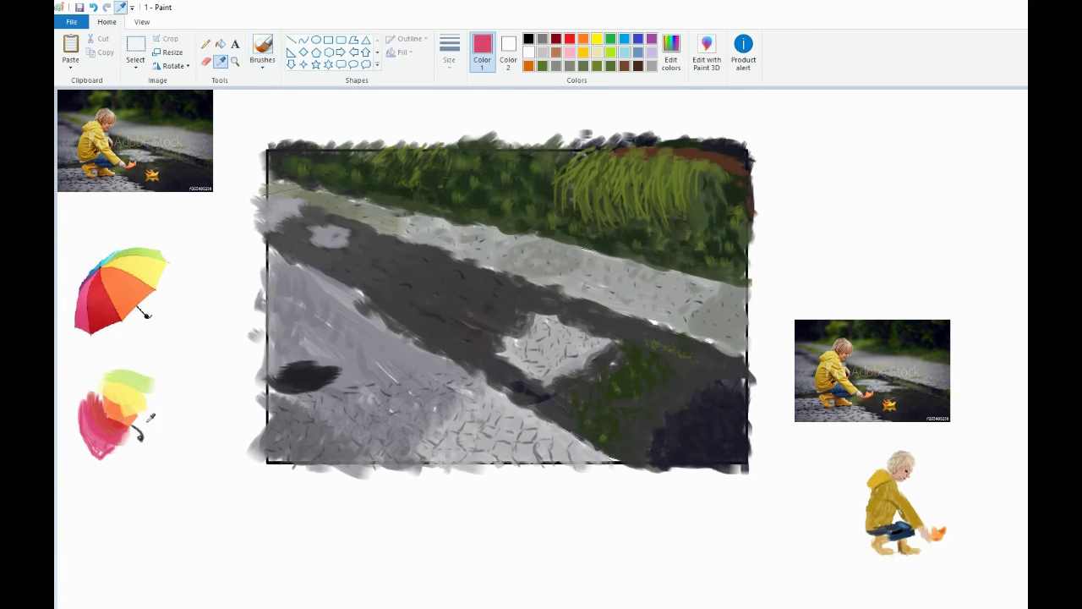
click(122, 415)
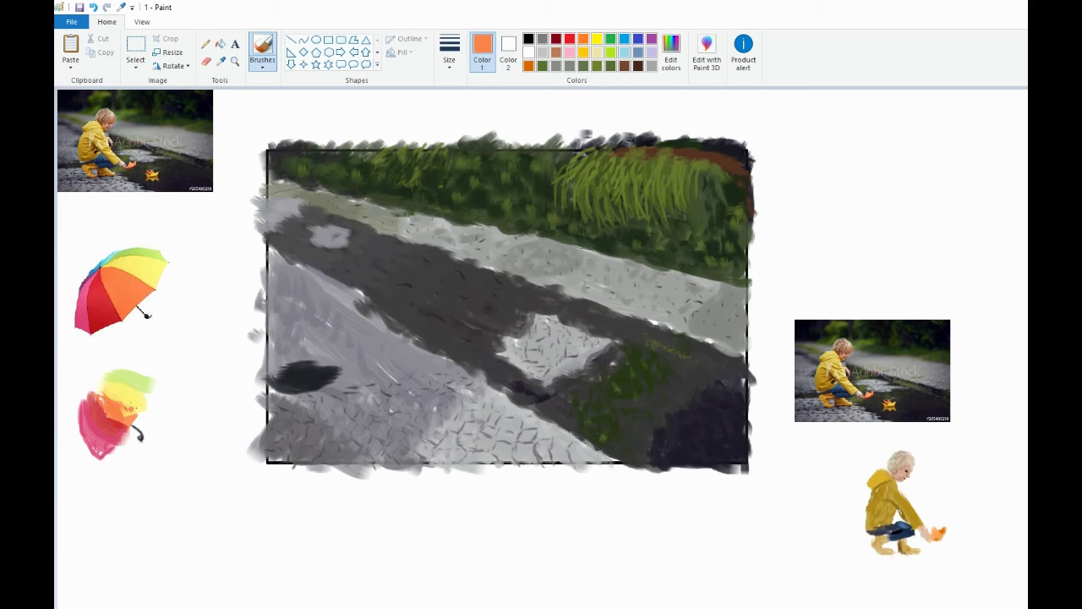
key(ctrl+z)
mouse_move(95, 390)
mouse_down()
mouse_move(133, 415)
mouse_move(119, 400)
mouse_move(138, 407)
mouse_move(102, 393)
mouse_up()
key(ctrl+z)
key(ctrl+z)
Step: Sharpen the umbrella copy's yellow and lime panels with sampled colors and trim their outer edge with the eraser
click(145, 404)
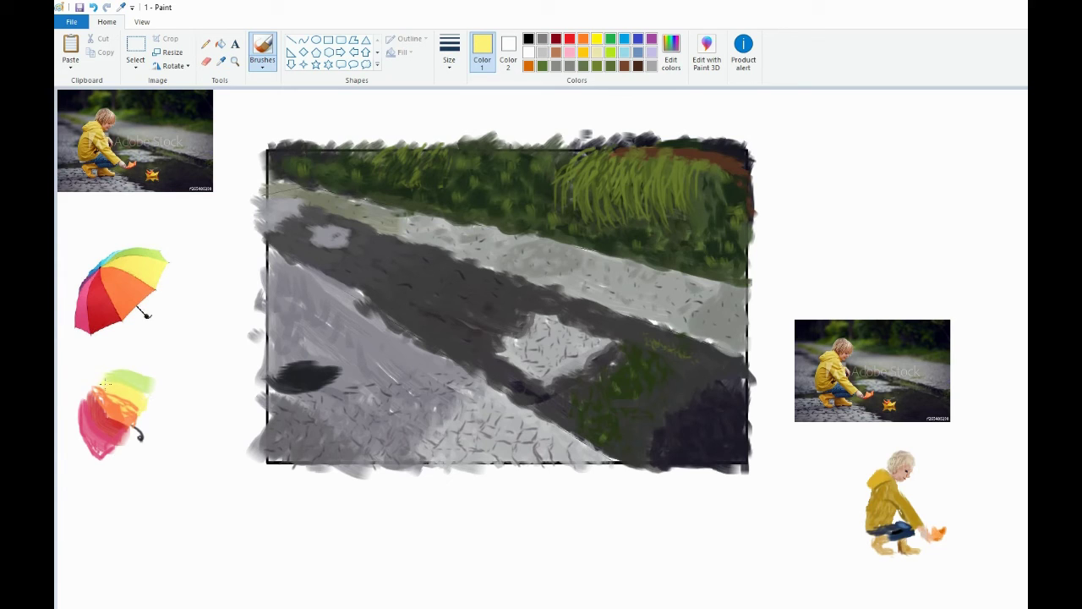
click(154, 387)
click(206, 61)
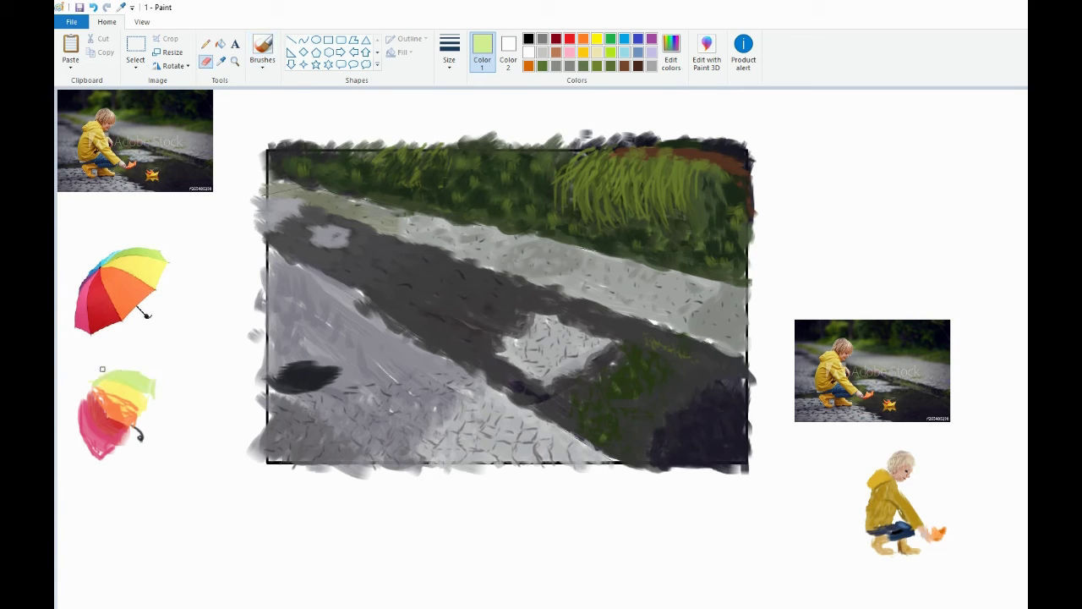
click(262, 49)
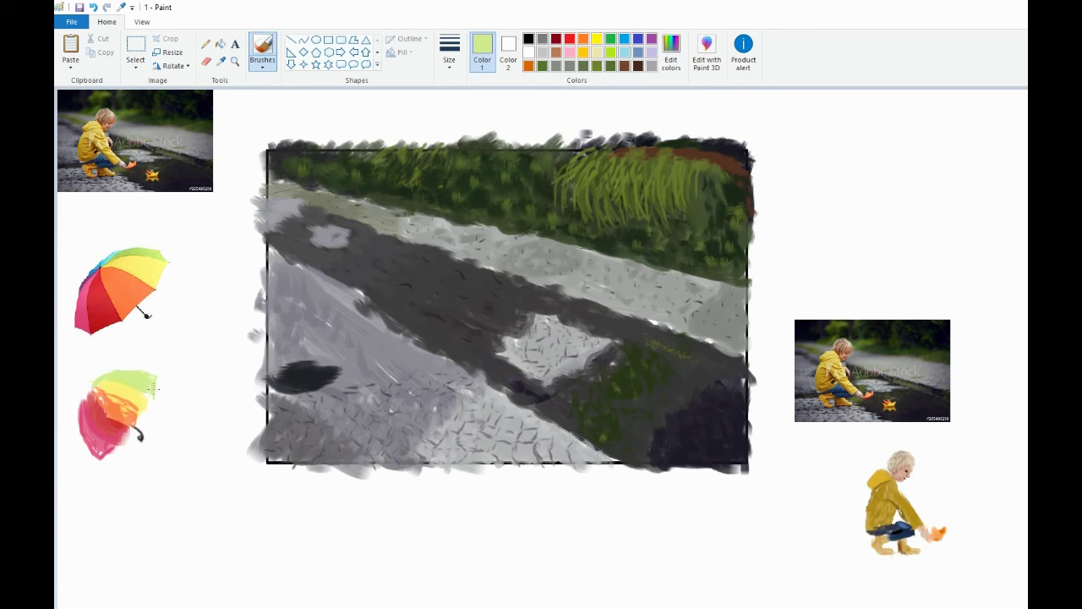
Step: Touch up the umbrella copy's orange, yellow and pink panels with colors sampled from the copy
click(220, 61)
click(124, 410)
click(221, 61)
click(138, 410)
click(221, 60)
click(85, 390)
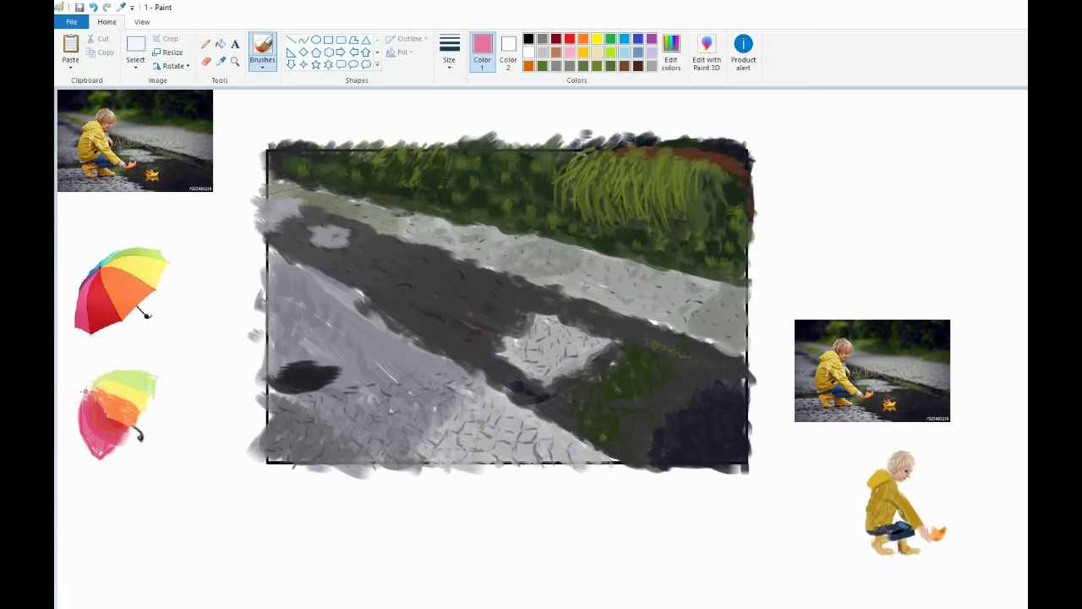
Step: Define the top of the umbrella copy where the panels meet, using orange tones sampled from it
click(221, 60)
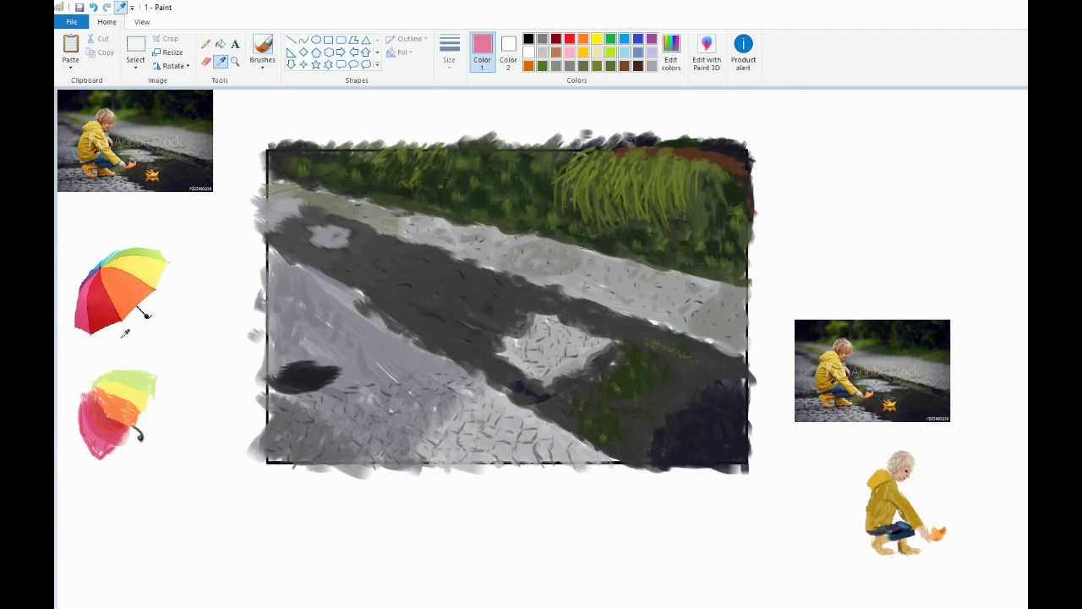
click(98, 389)
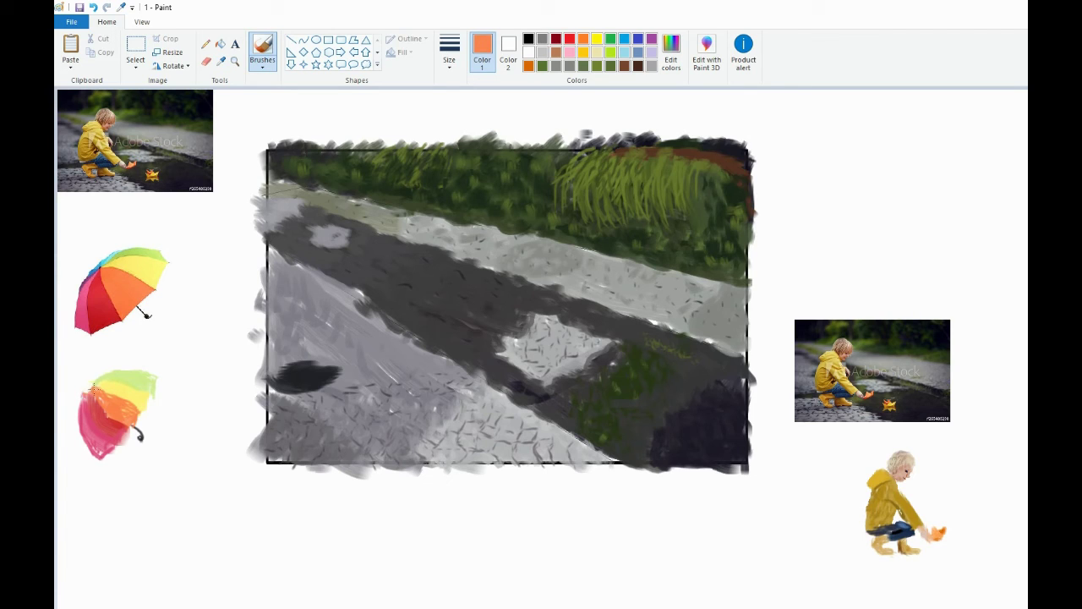
click(221, 60)
click(97, 386)
click(221, 61)
click(127, 416)
Step: Fill and smooth the umbrella copy's red and pink panels with a thicker brush in colors sampled from them
click(449, 64)
click(470, 111)
click(221, 61)
click(108, 417)
click(221, 62)
click(85, 416)
Step: Trim the umbrella copy's outer edge with the eraser and undo the last erasure near the handle
click(206, 61)
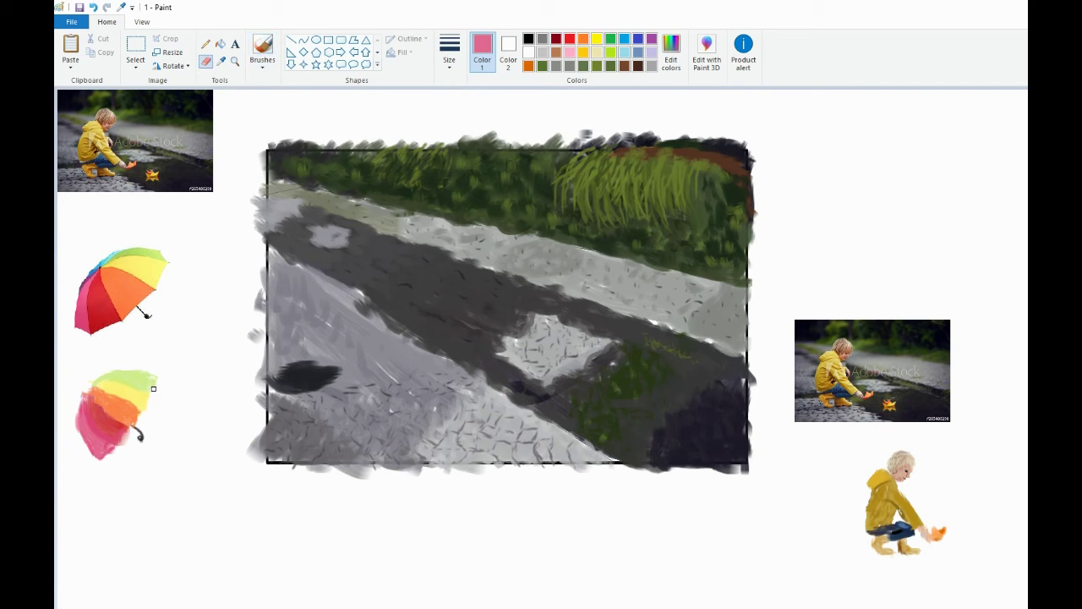
drag(132, 434, 121, 450)
key(ctrl+z)
Step: Select the umbrella copy and shift it slightly down and to the right, away from the reference umbrella
click(135, 51)
drag(177, 360, 71, 465)
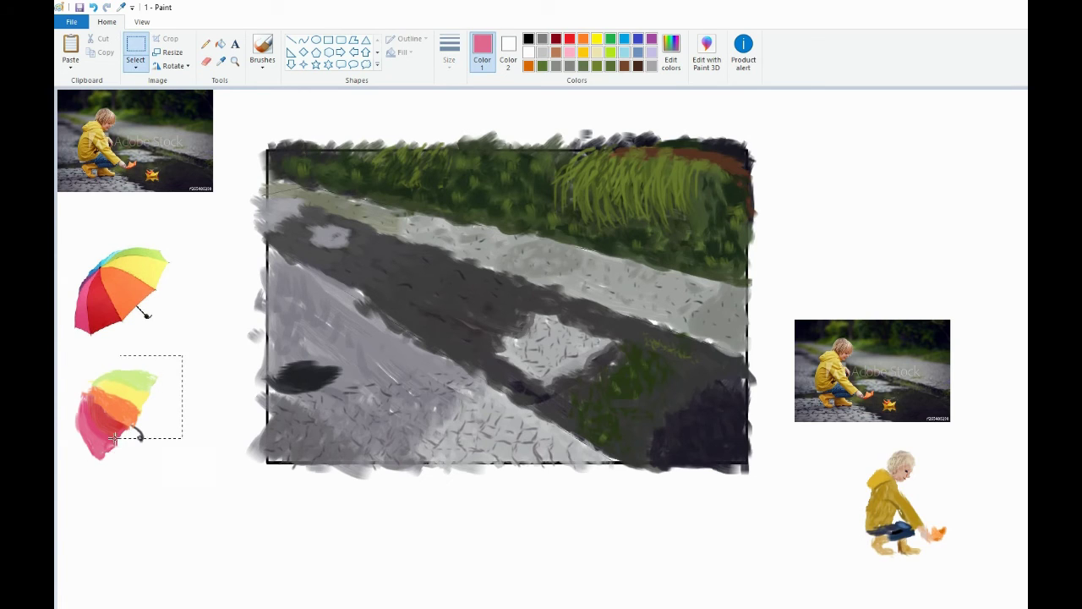
mouse_move(110, 414)
mouse_down()
mouse_move(868, 466)
mouse_move(124, 436)
mouse_up()
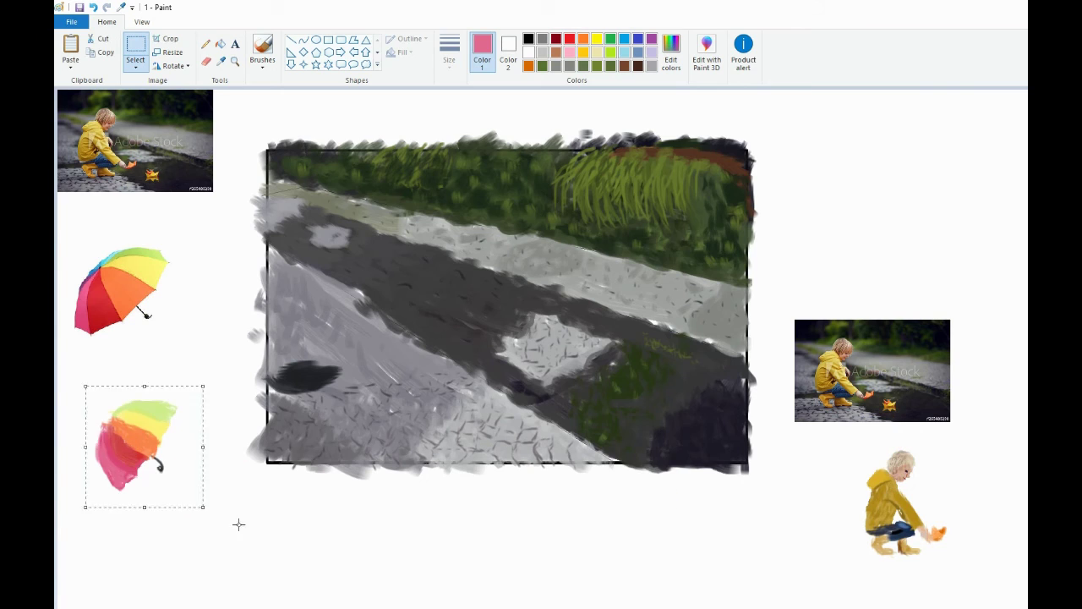
Step: Erase the handle's curved hook and redraw a smaller one in black with the thinnest brush, undoing the last stroke
click(205, 61)
click(529, 39)
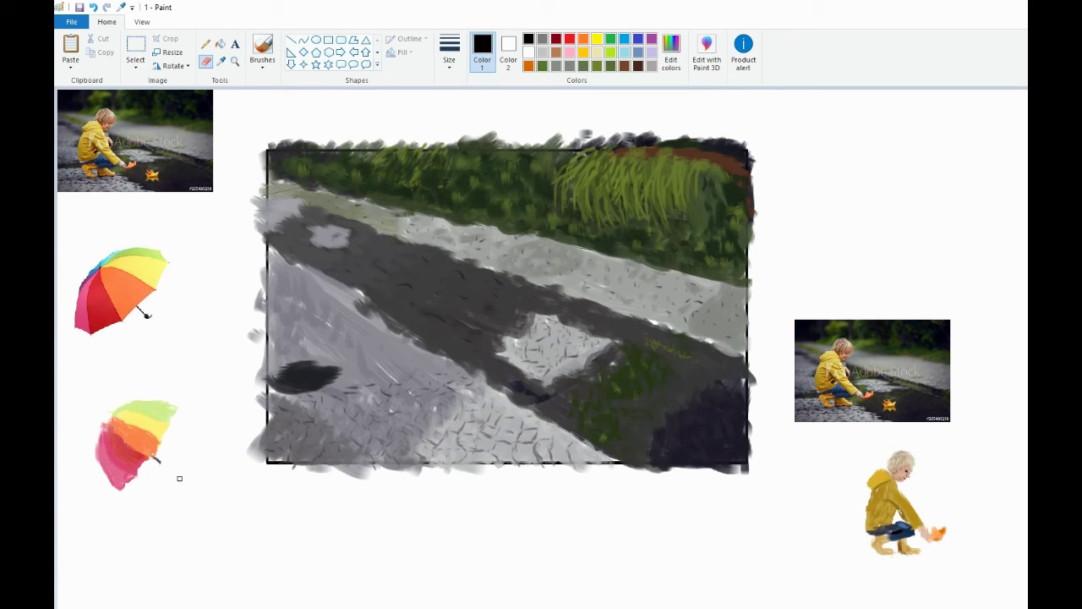
click(262, 49)
click(449, 53)
click(463, 85)
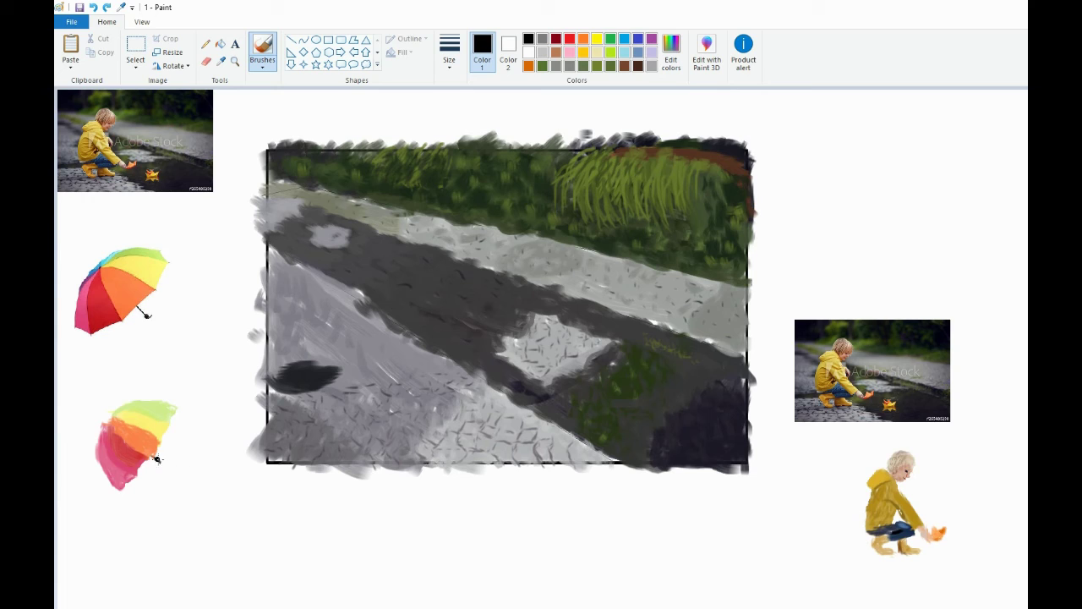
drag(156, 458, 177, 475)
key(ctrl+z)
Step: Select the finished umbrella copy and move it behind the crouching boy figure outside the painting
click(136, 47)
drag(184, 380, 76, 521)
drag(129, 461, 812, 509)
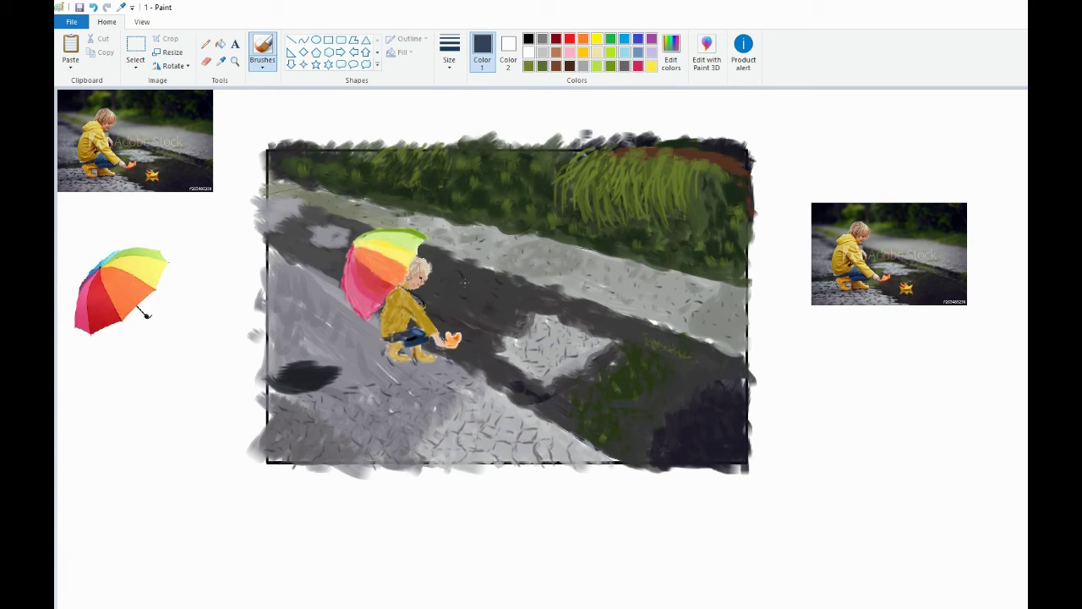
Step: Cover the dark corner patch beside the green area with sampled dark purple, using the thickest brush out past the frame edge
drag(683, 407, 704, 418)
drag(669, 422, 683, 433)
click(221, 62)
click(704, 427)
click(449, 53)
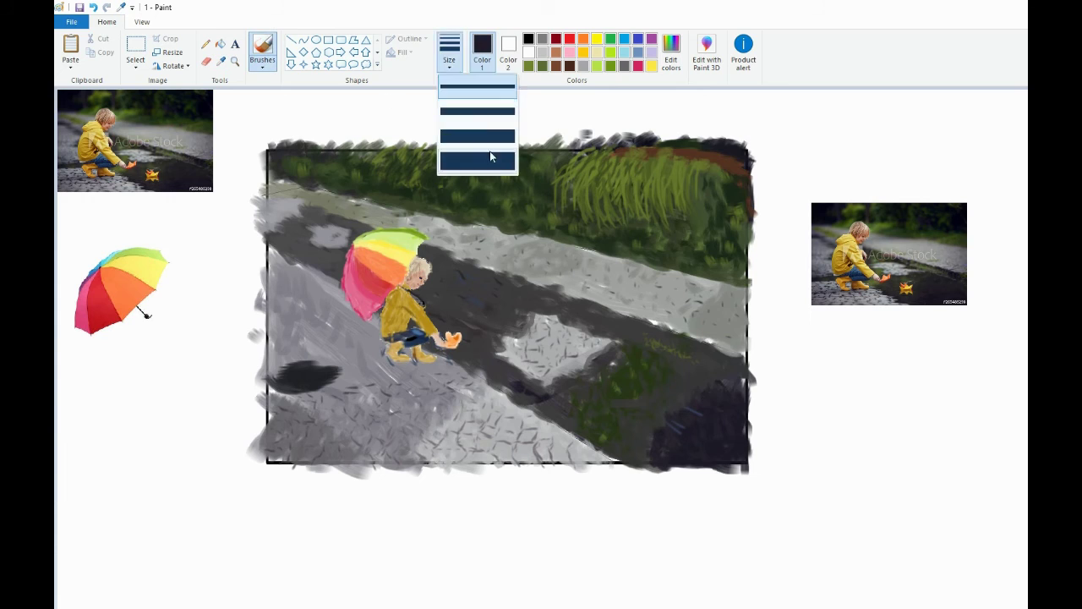
click(491, 154)
mouse_move(727, 380)
mouse_down()
mouse_move(646, 447)
mouse_move(671, 412)
mouse_up()
drag(674, 467, 734, 470)
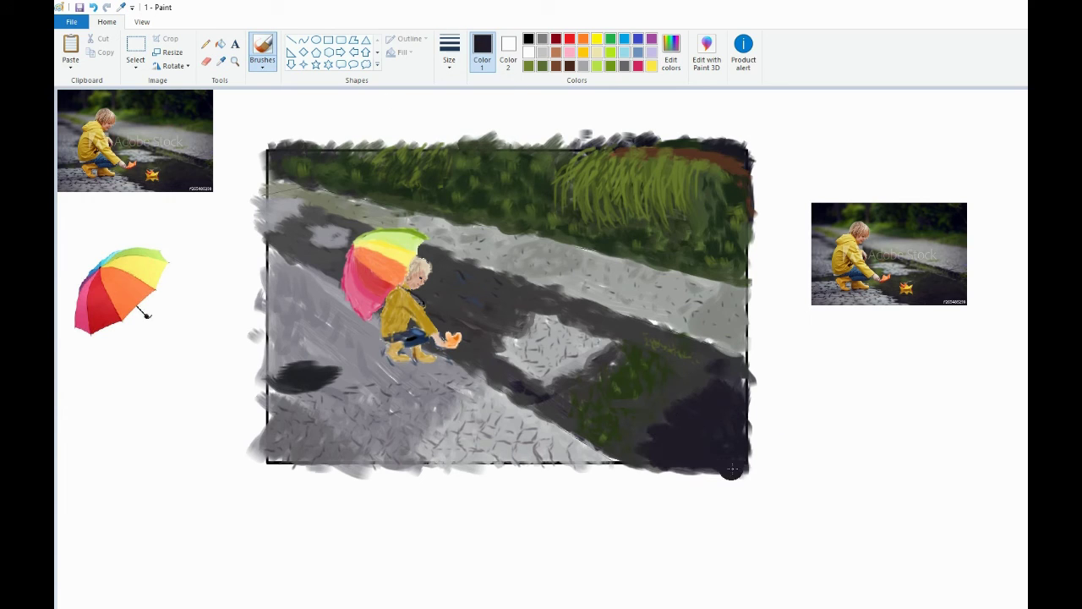
mouse_move(742, 380)
mouse_down()
mouse_move(750, 388)
mouse_move(769, 372)
mouse_up()
Step: Touch up the road with sampled dark grey and repaint the green patch beside the dark corner with sampled dark green
click(221, 61)
click(546, 387)
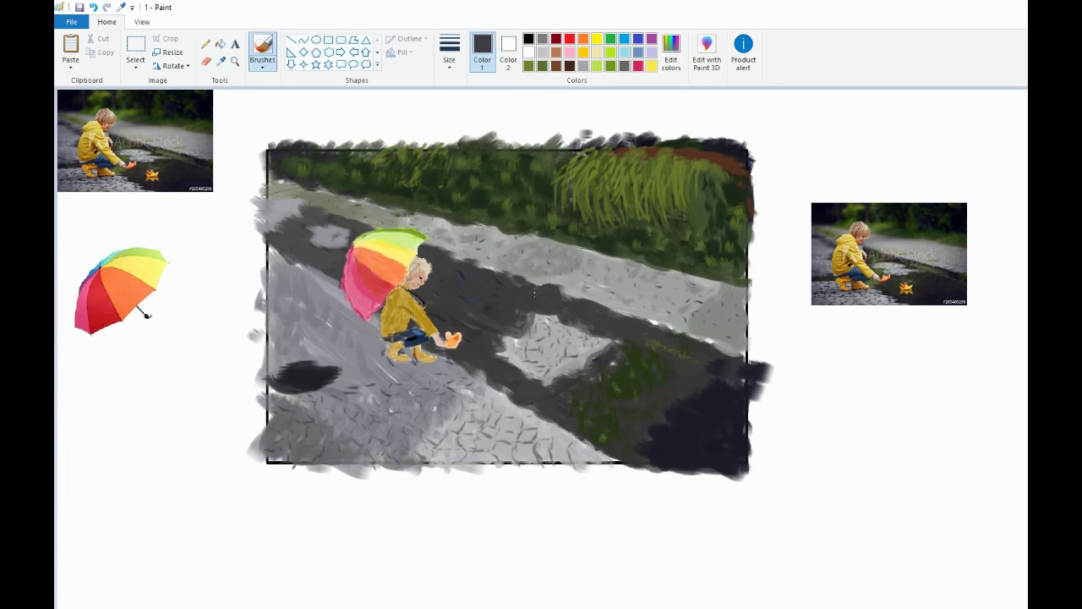
click(220, 61)
click(657, 379)
mouse_move(585, 427)
mouse_down()
mouse_move(561, 431)
mouse_move(602, 445)
mouse_up()
mouse_move(641, 345)
mouse_down()
mouse_move(663, 333)
mouse_move(679, 366)
mouse_move(630, 383)
mouse_move(643, 371)
mouse_up()
Step: Add fine strokes to the green road patch in a sampled olive tone with the thinnest brush
click(221, 61)
click(694, 351)
click(450, 61)
click(473, 93)
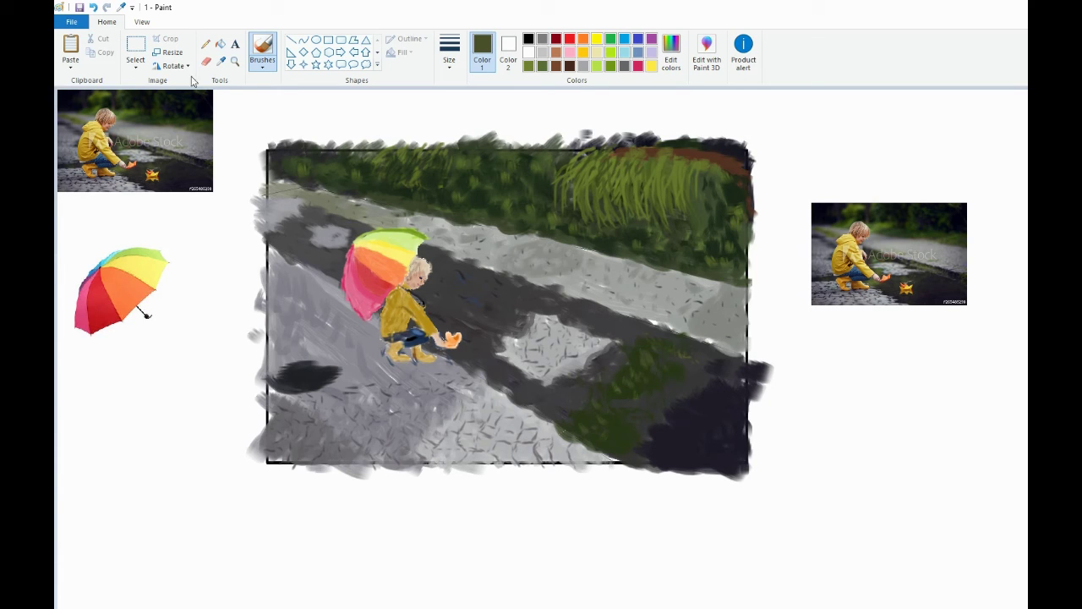
Step: Add short stone-texture marks across the cobbles around the puddle with sampled greys, finishing with the thickest brush
click(220, 61)
click(285, 274)
click(221, 61)
click(318, 369)
click(221, 62)
click(309, 421)
click(449, 55)
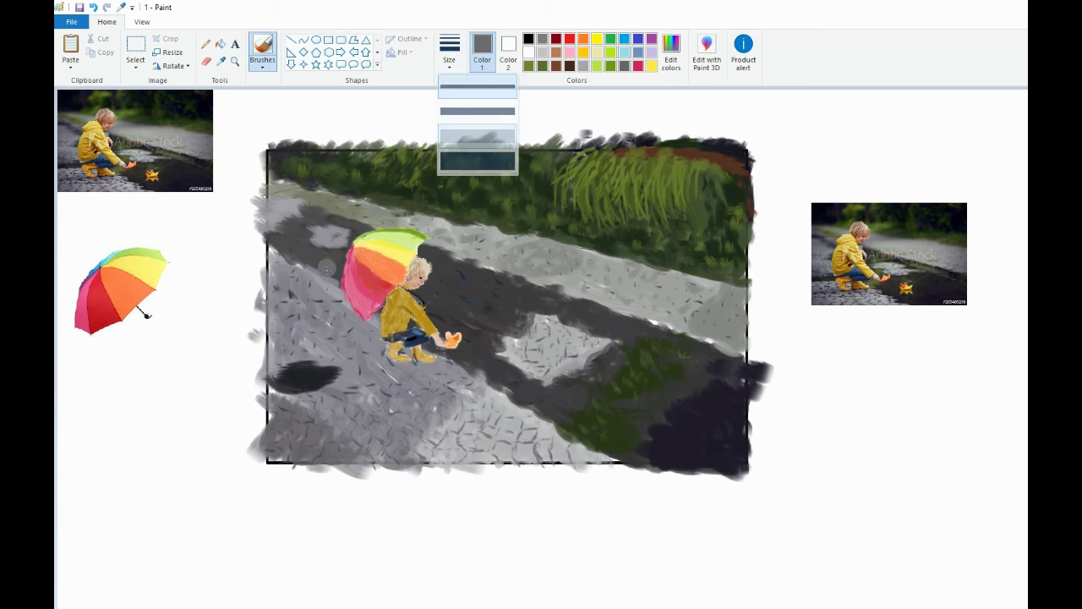
click(475, 162)
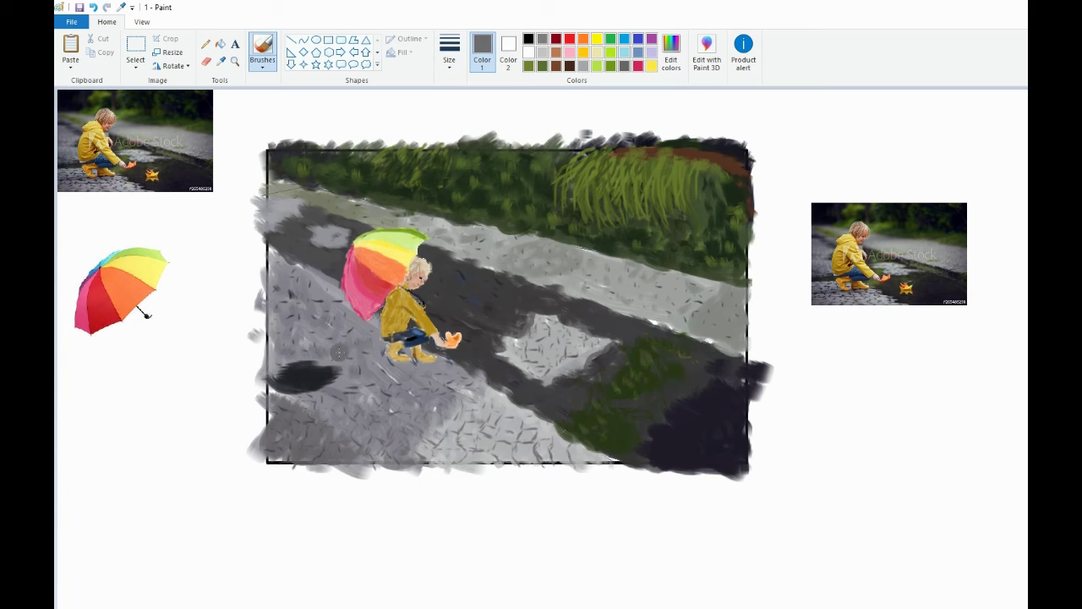
Step: Darken and sharpen the puddle's outline on the cobbles with its sampled dark colour and a thinner brush
click(221, 61)
click(306, 377)
click(454, 61)
click(473, 111)
mouse_move(288, 365)
mouse_down()
mouse_move(338, 366)
mouse_move(278, 391)
mouse_move(272, 373)
mouse_move(269, 387)
mouse_up()
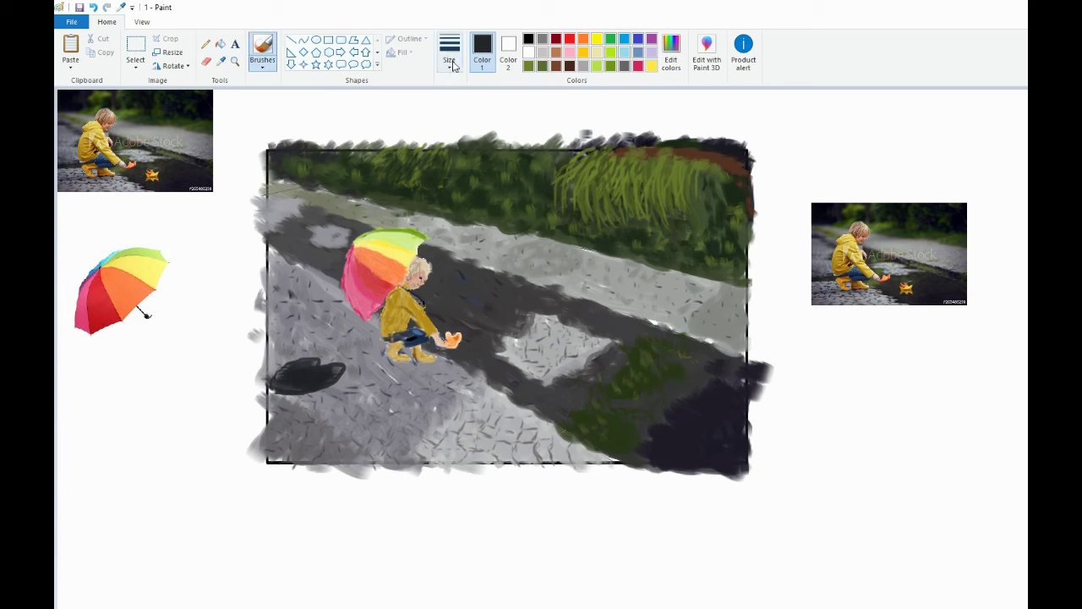
drag(284, 381, 344, 366)
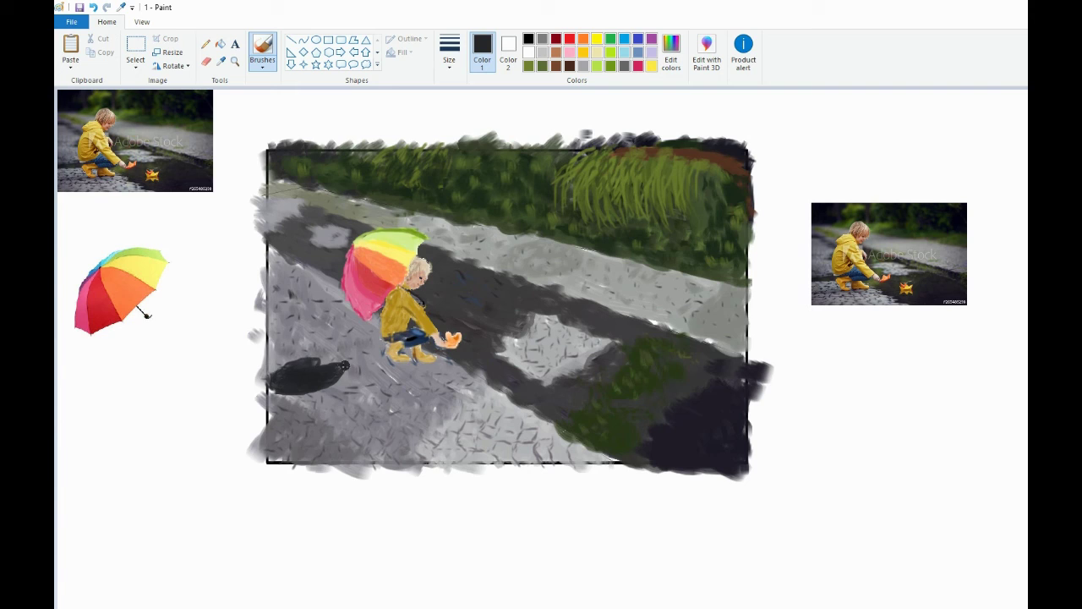
Step: Cover gaps along the cobbles' outer edge and upper border with sampled medium grey
click(221, 62)
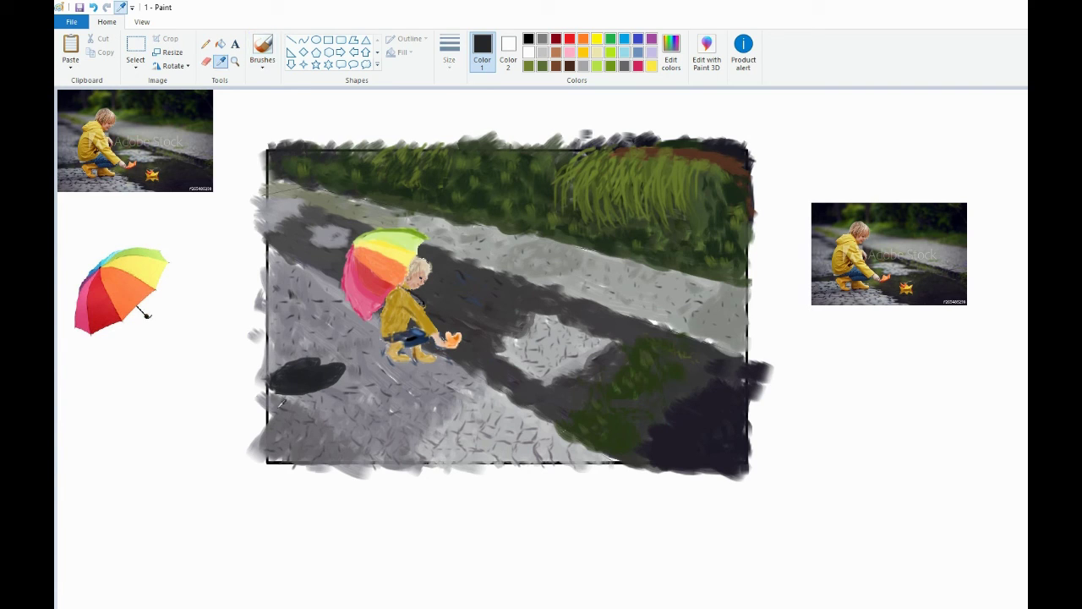
click(279, 407)
mouse_move(270, 392)
mouse_down()
mouse_move(279, 457)
mouse_move(267, 414)
mouse_up()
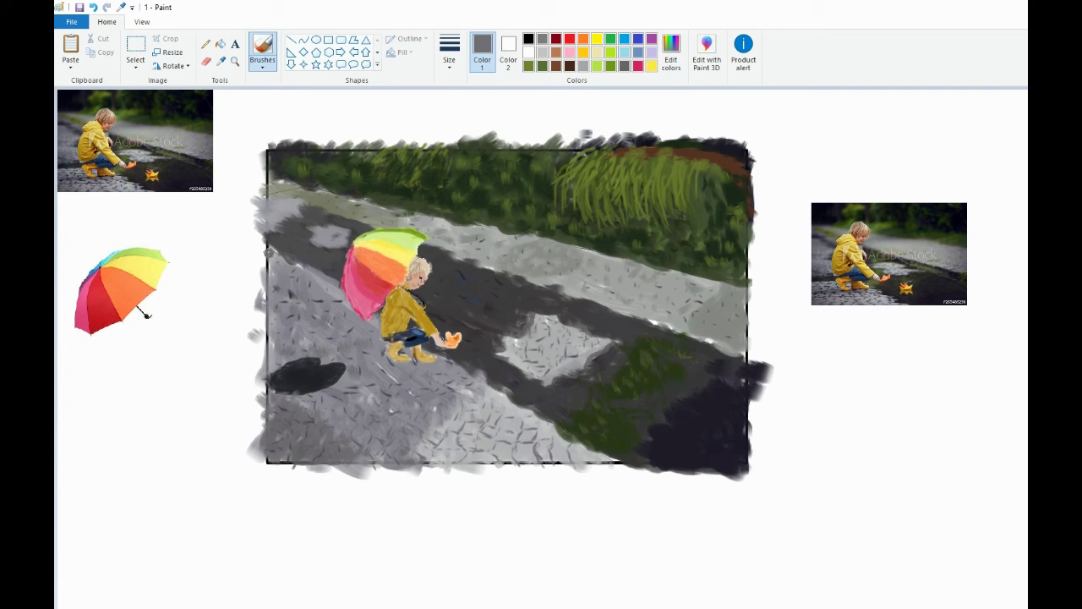
drag(269, 253, 303, 273)
Step: Shade the umbrella's orange panel with a darkened version of its sampled orange
click(220, 62)
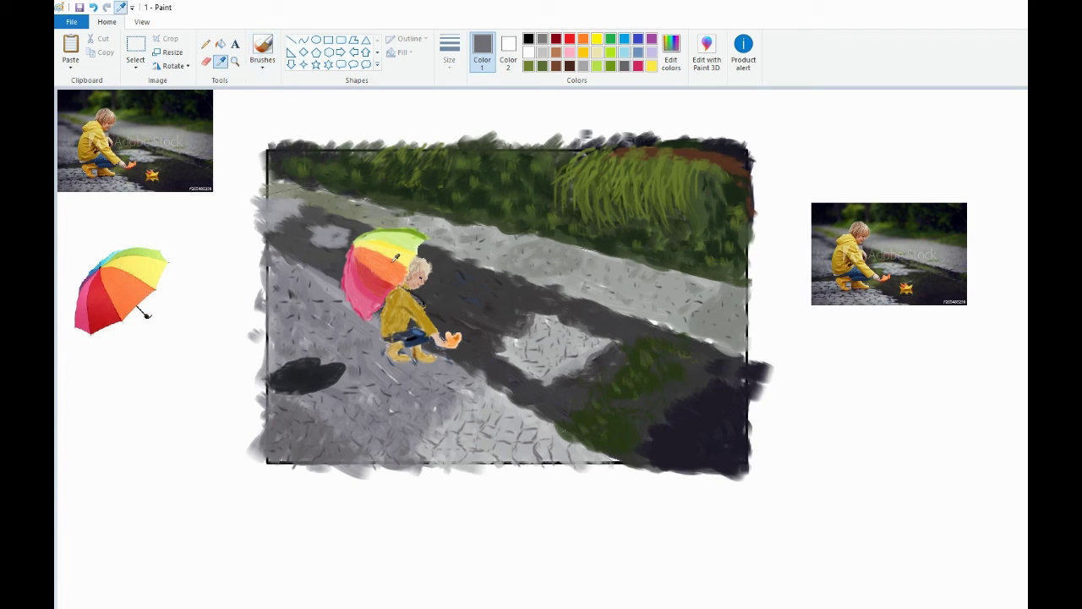
click(396, 256)
click(671, 51)
click(776, 296)
click(534, 414)
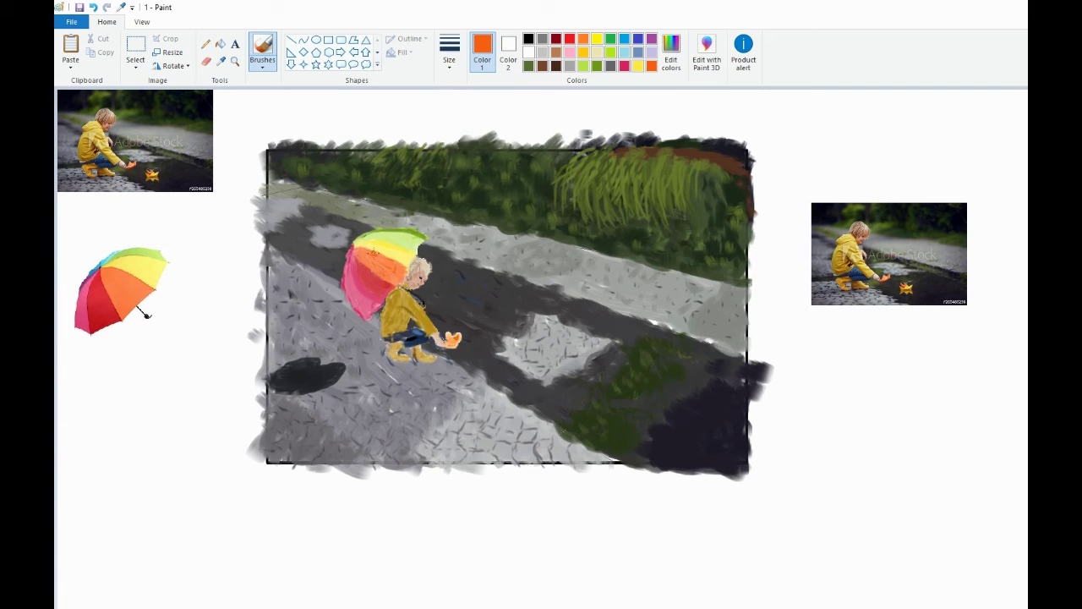
click(221, 62)
click(401, 255)
click(651, 65)
click(671, 53)
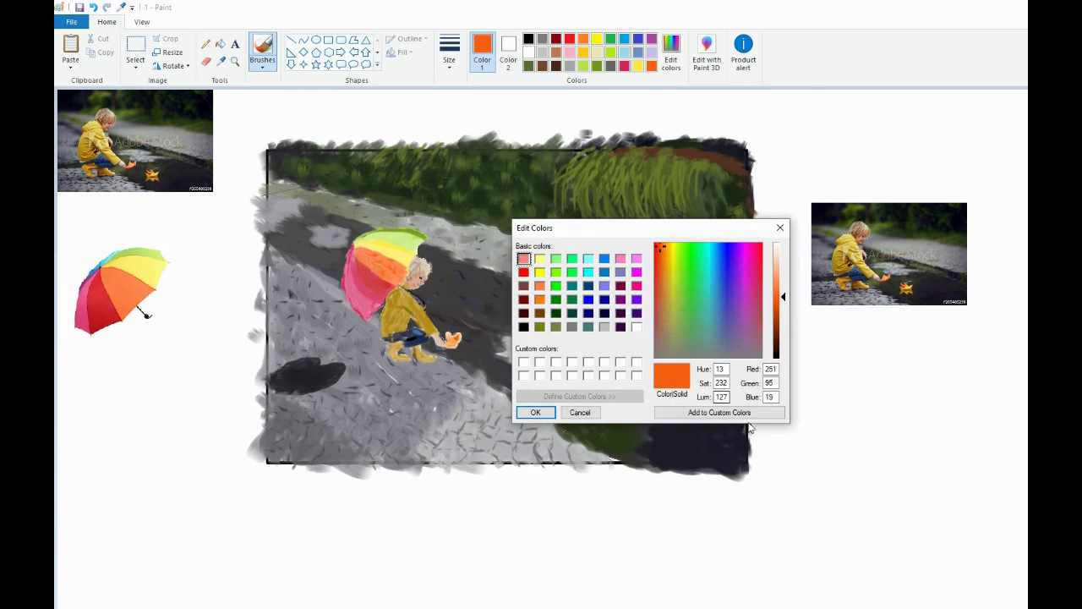
click(780, 227)
Step: Shade the umbrella's yellow panel with a deeper yellow and mix a green of red 188, green 230, blue 91 for the green panel
click(224, 59)
click(410, 244)
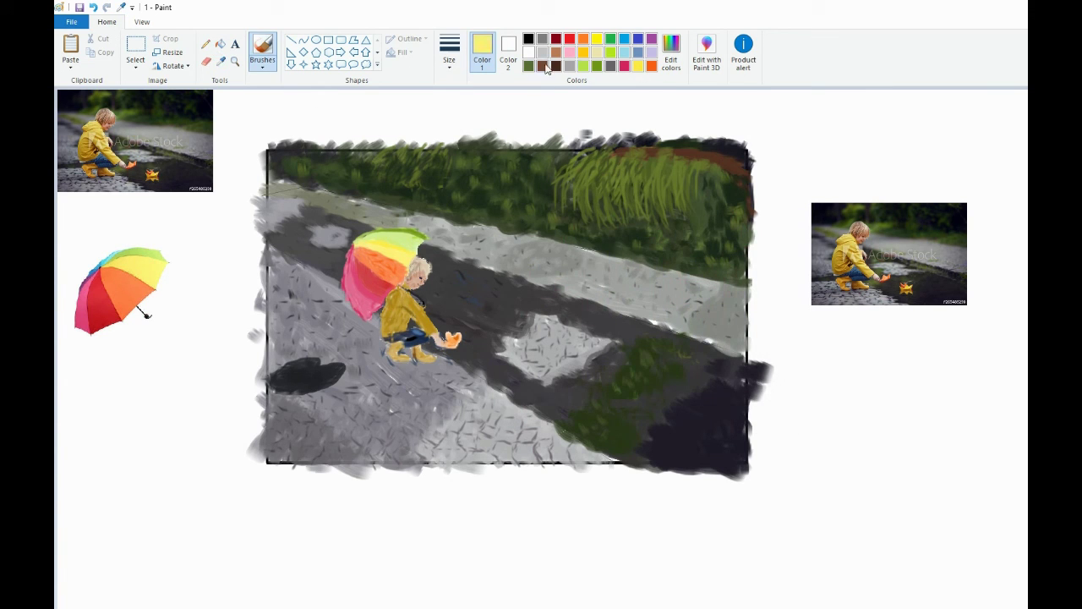
click(670, 51)
drag(786, 271, 787, 284)
click(536, 413)
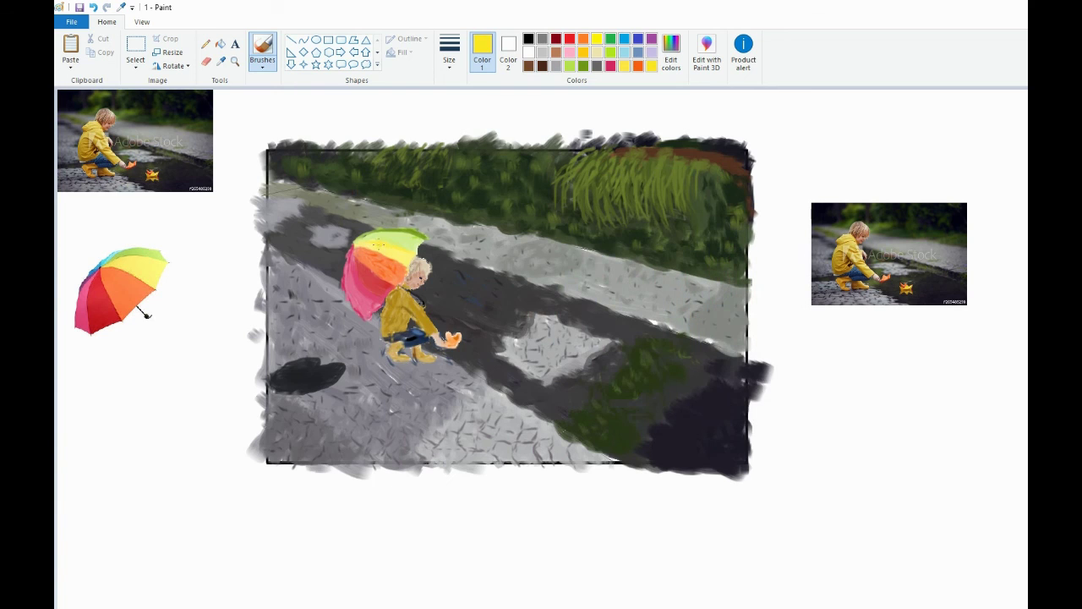
click(221, 61)
click(406, 243)
click(670, 51)
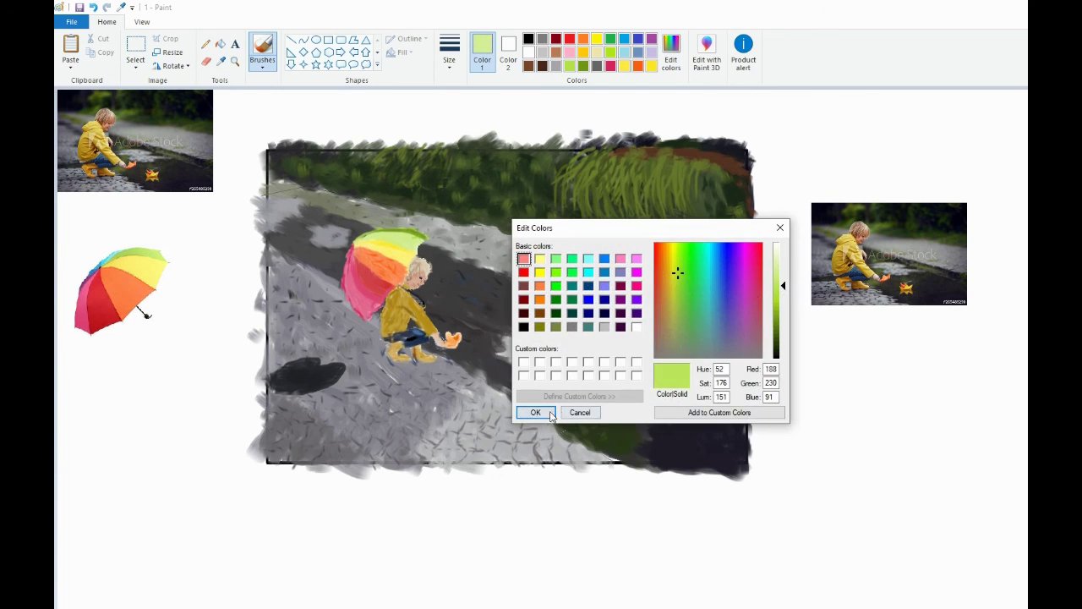
click(549, 414)
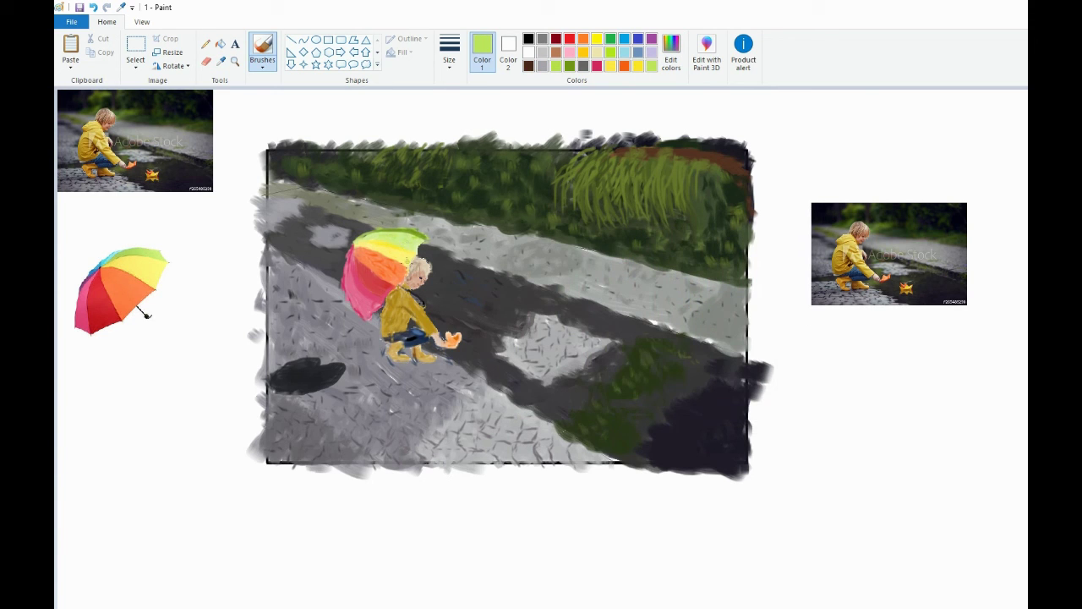
Step: Shade the umbrella's pink panel with a darkened sampled pink and its folds with a dark red
click(221, 62)
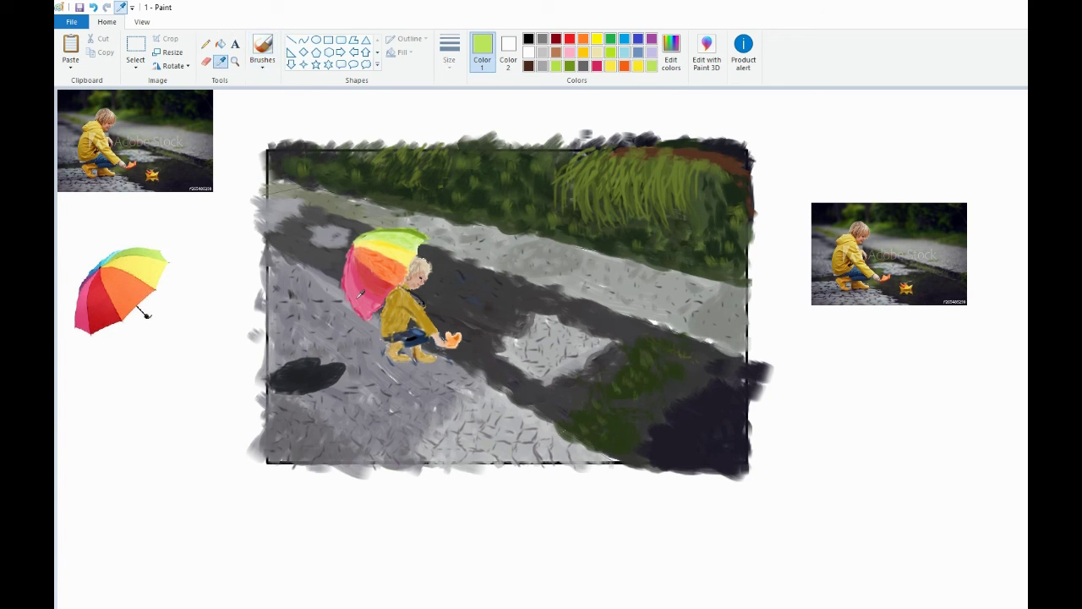
click(362, 292)
click(670, 51)
drag(786, 277, 785, 292)
click(536, 411)
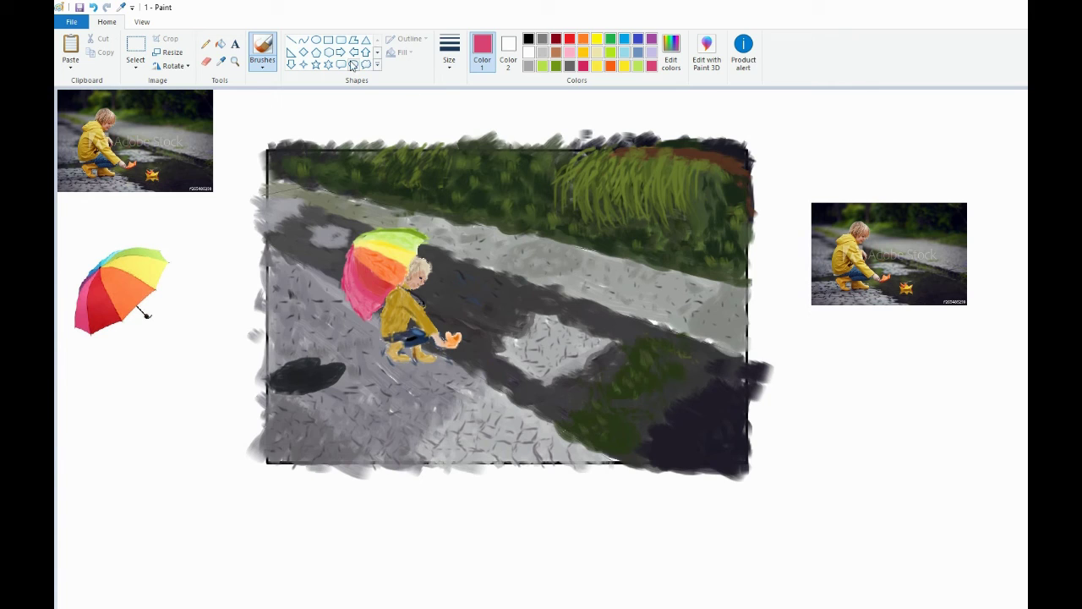
click(220, 63)
click(373, 273)
click(671, 53)
drag(785, 296, 785, 313)
click(550, 413)
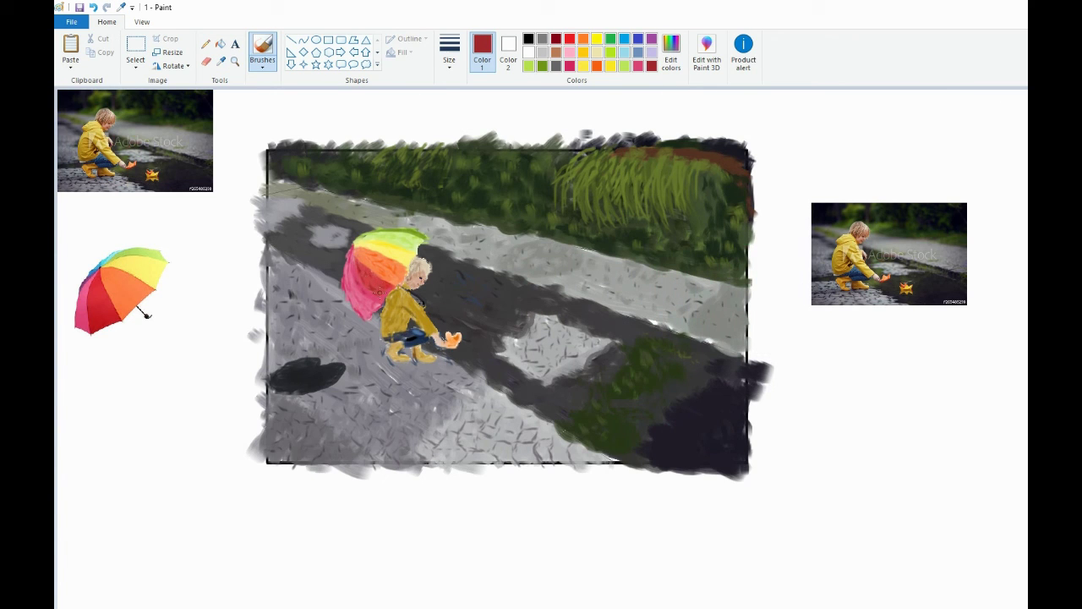
Step: Sample the road's dark grey and, trying different brush types, add dark accents to the orange paper boat
click(221, 63)
click(477, 329)
click(259, 65)
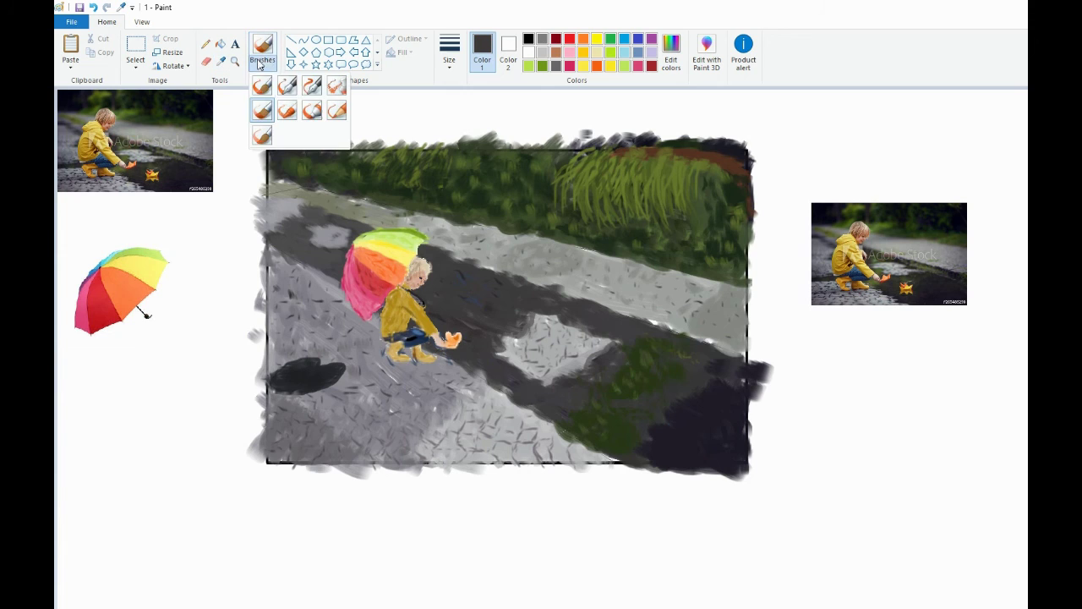
click(265, 90)
click(263, 65)
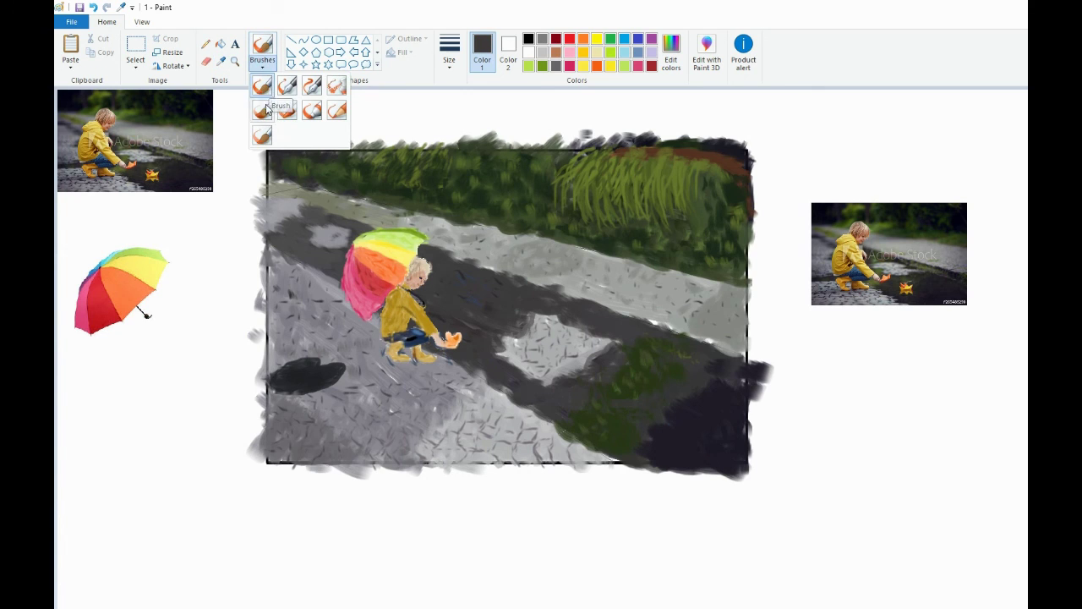
click(263, 110)
click(449, 55)
click(478, 164)
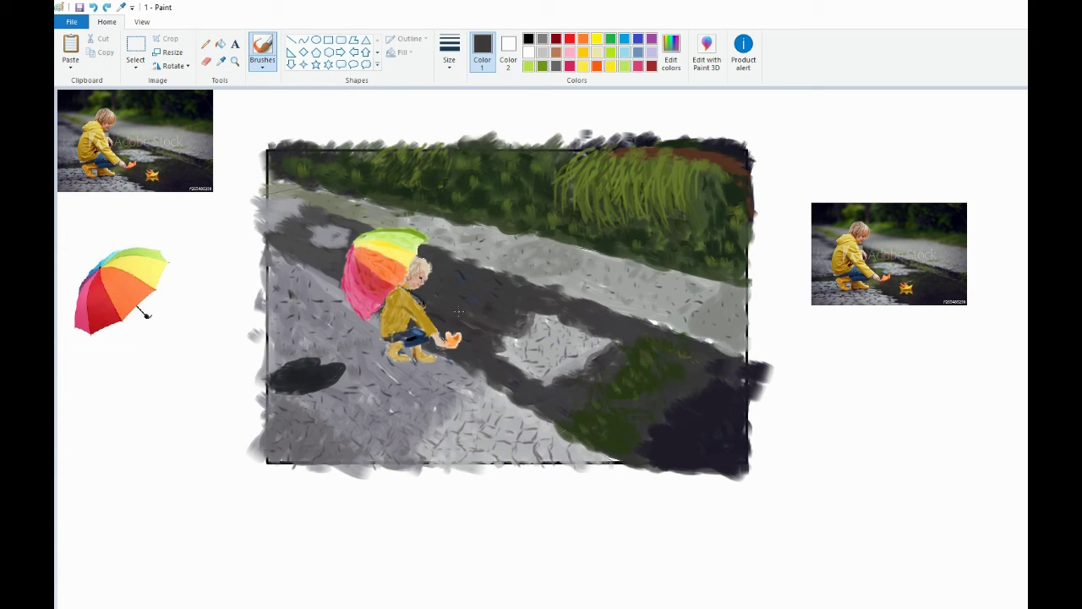
click(262, 51)
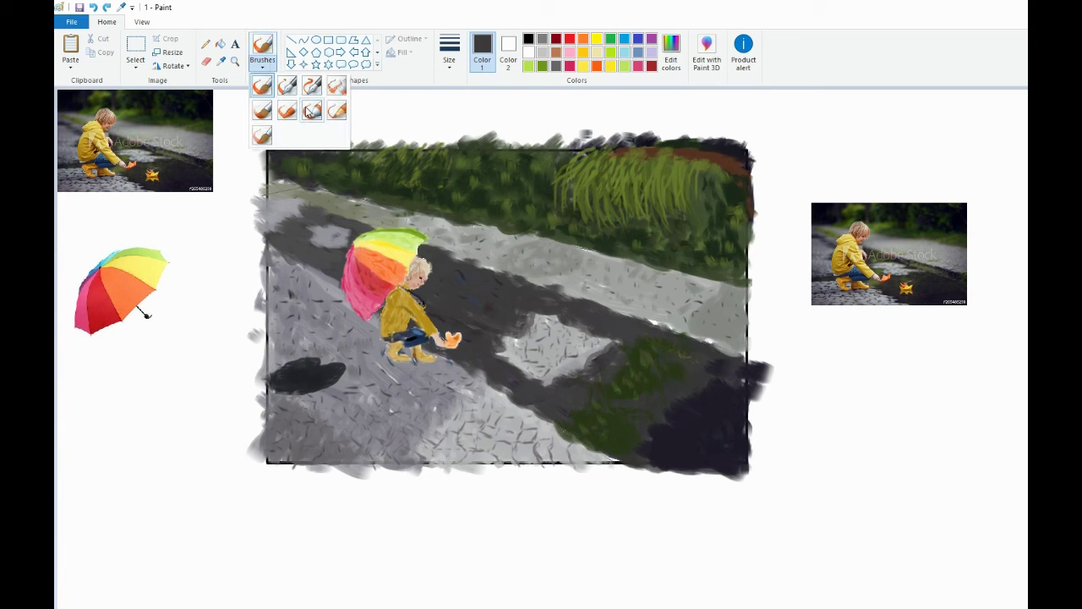
click(319, 133)
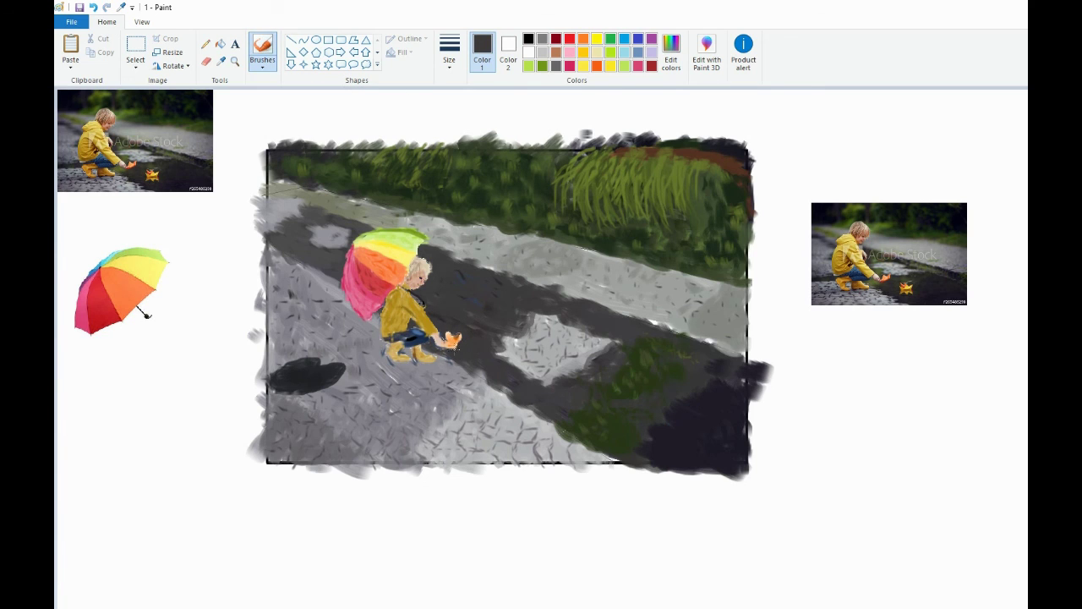
Step: Draw fine dark-green strokes over the dark purple corner patch with a different brush type
click(262, 64)
click(337, 110)
click(221, 61)
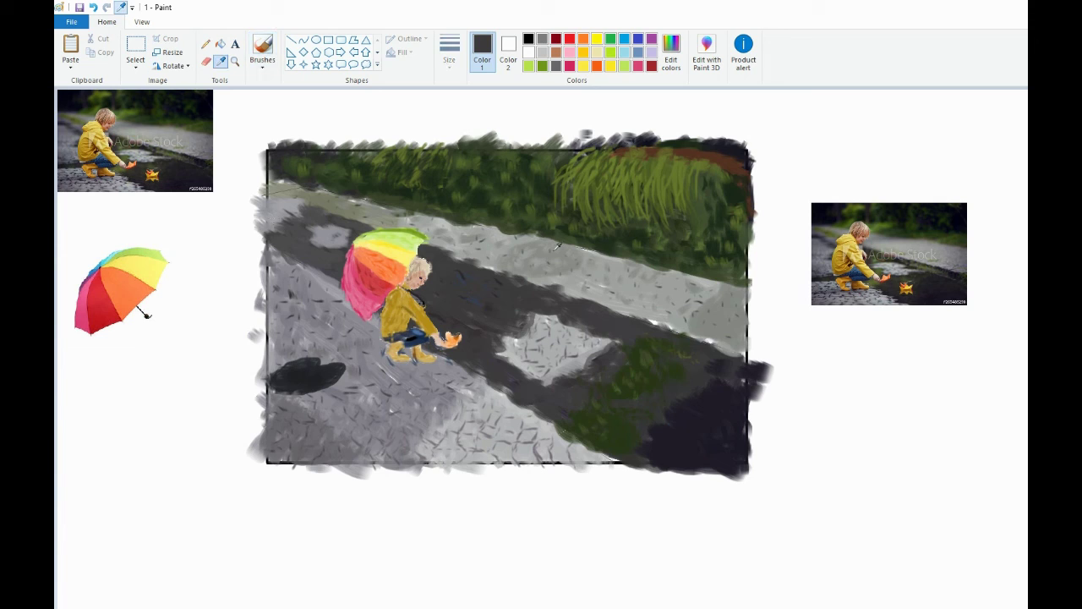
click(693, 409)
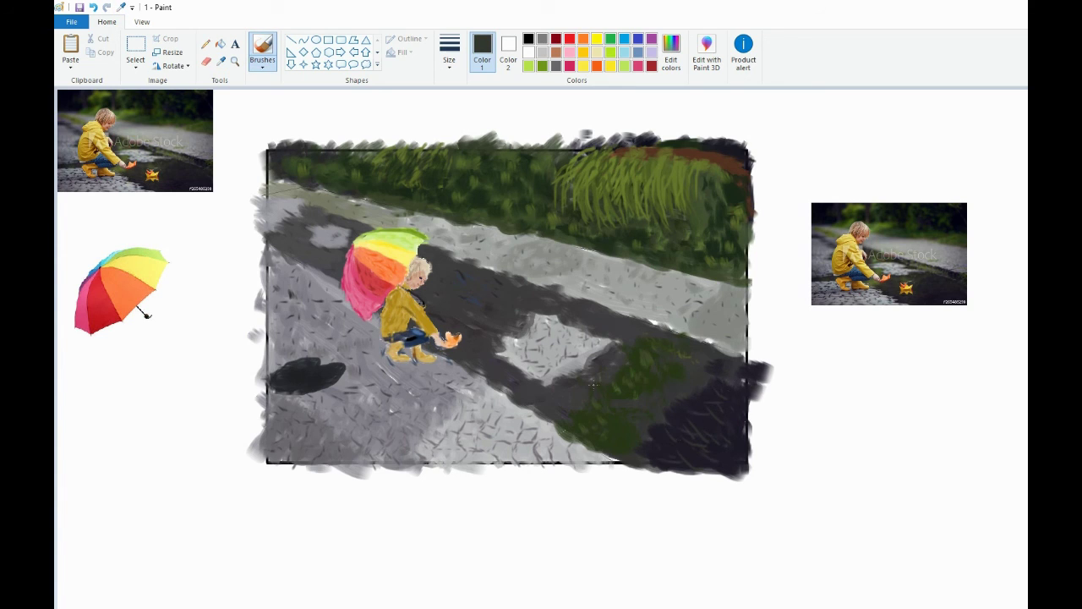
Step: Blend texture along the light pavement strip with greys sampled from it, using the oil brush at the second-thickest size
click(221, 61)
click(734, 340)
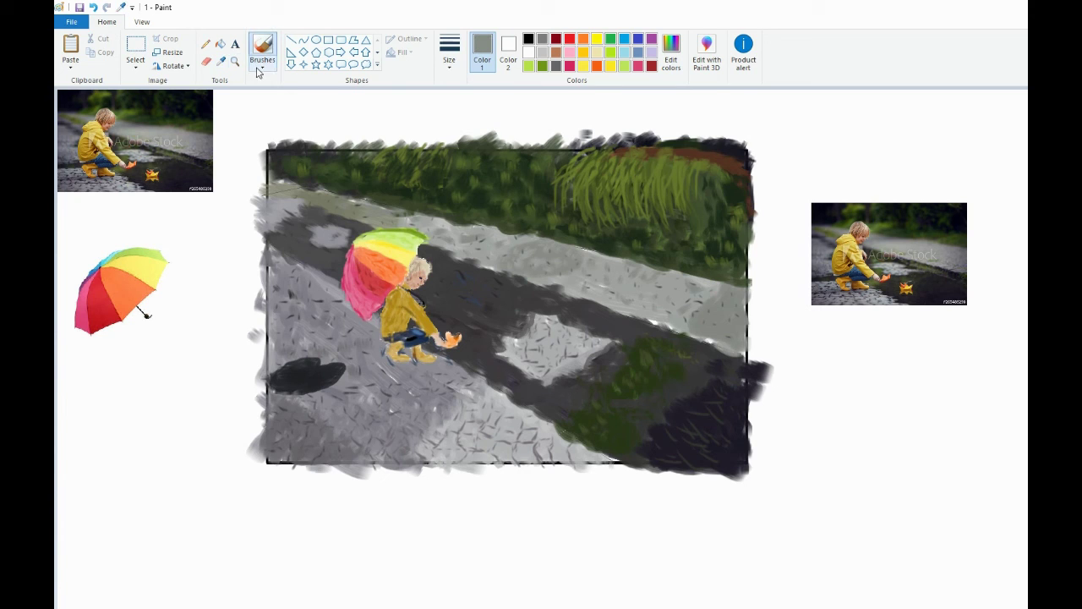
click(260, 69)
click(263, 111)
click(449, 59)
click(478, 137)
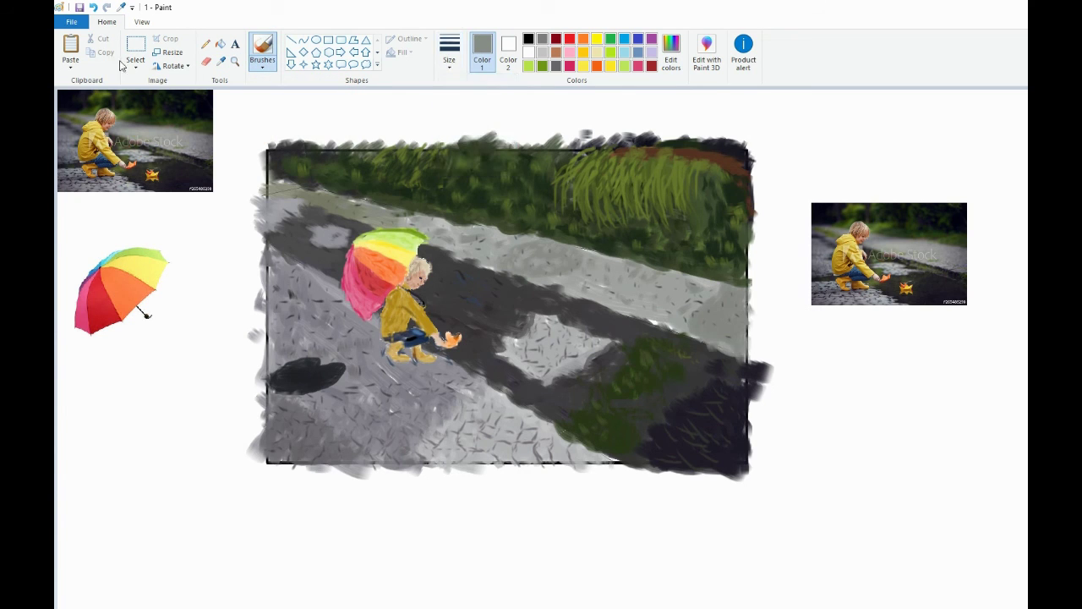
click(121, 7)
click(715, 325)
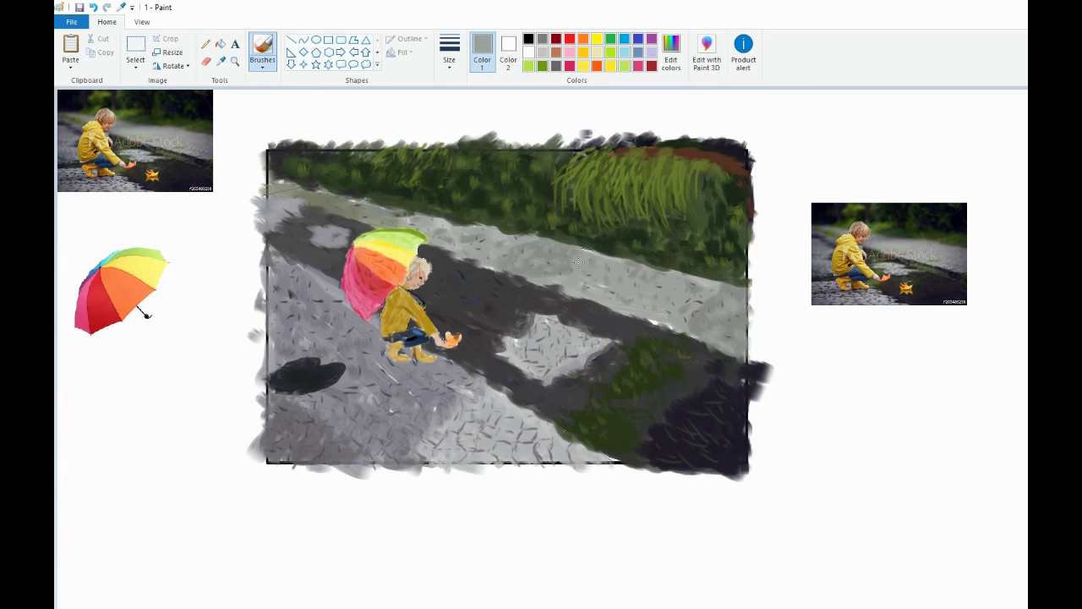
click(221, 60)
click(537, 264)
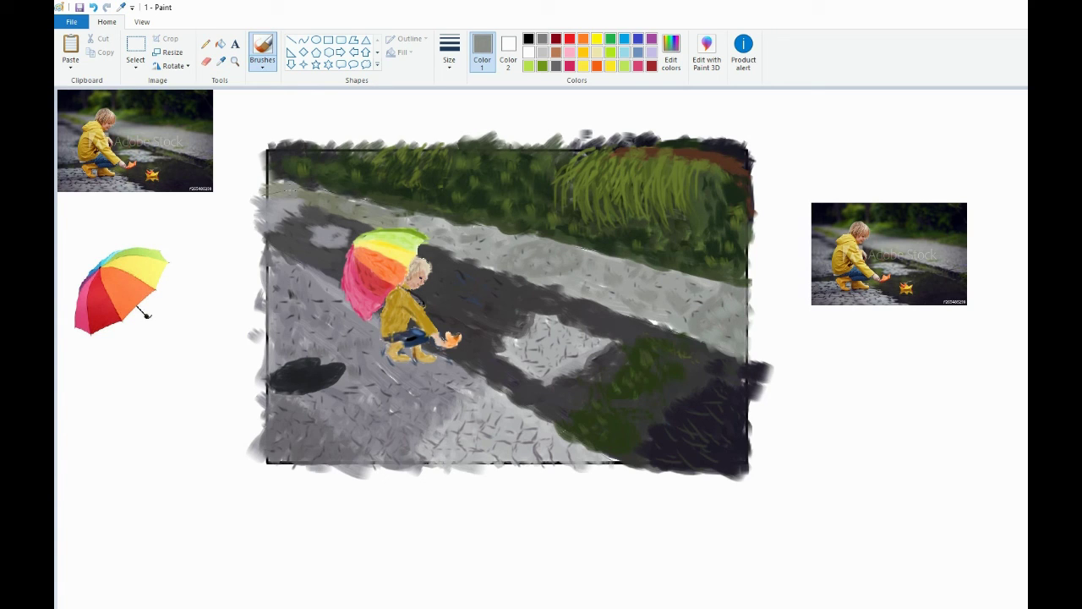
Step: Stroke sampled brown along the earth bank above the tall grass with the thinnest brush
click(218, 65)
click(742, 161)
click(672, 67)
click(449, 64)
click(477, 88)
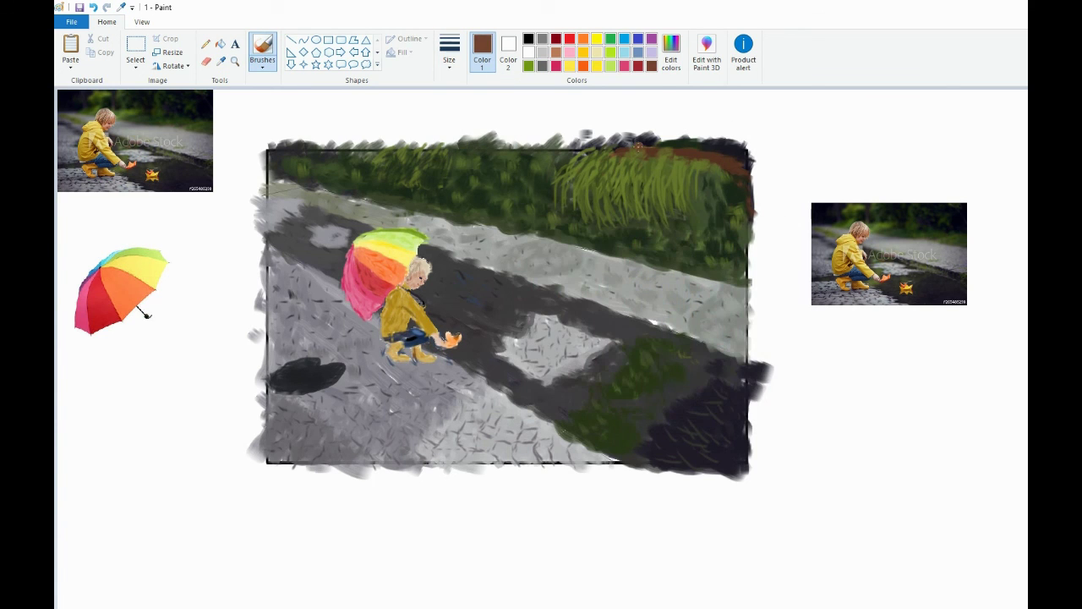
drag(626, 148, 742, 166)
Step: Mix a darker brown and shade the upper edge of the brown bank above the tall grass
click(449, 64)
click(482, 158)
click(670, 51)
click(785, 339)
click(534, 411)
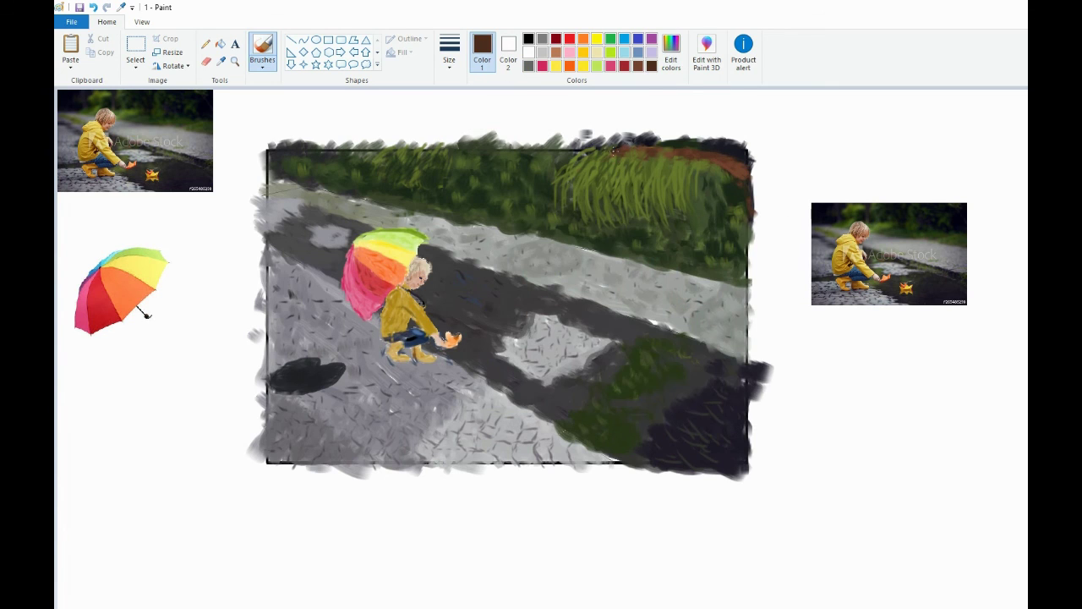
drag(612, 148, 731, 157)
Step: Retouch the far end of the brown bank with sampled brown and the foliage below it with a sampled foliage tone
click(222, 61)
click(744, 168)
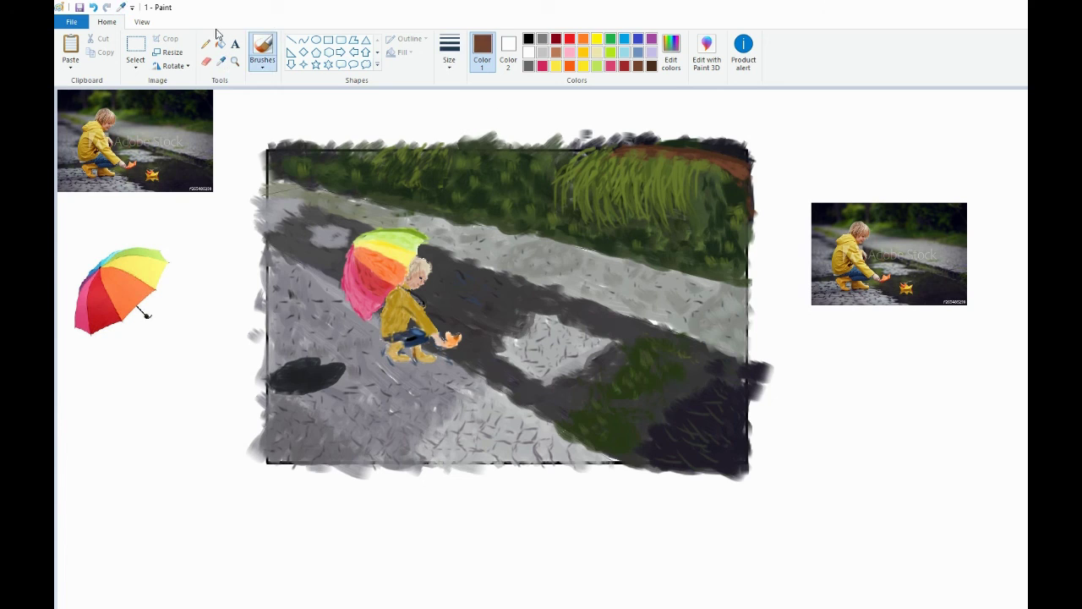
click(222, 62)
click(744, 203)
Step: Blend light grey sampled from the puddle's bright patch into the cobbles and sample a greenish grey from the pavement strip's far end
click(221, 61)
click(550, 318)
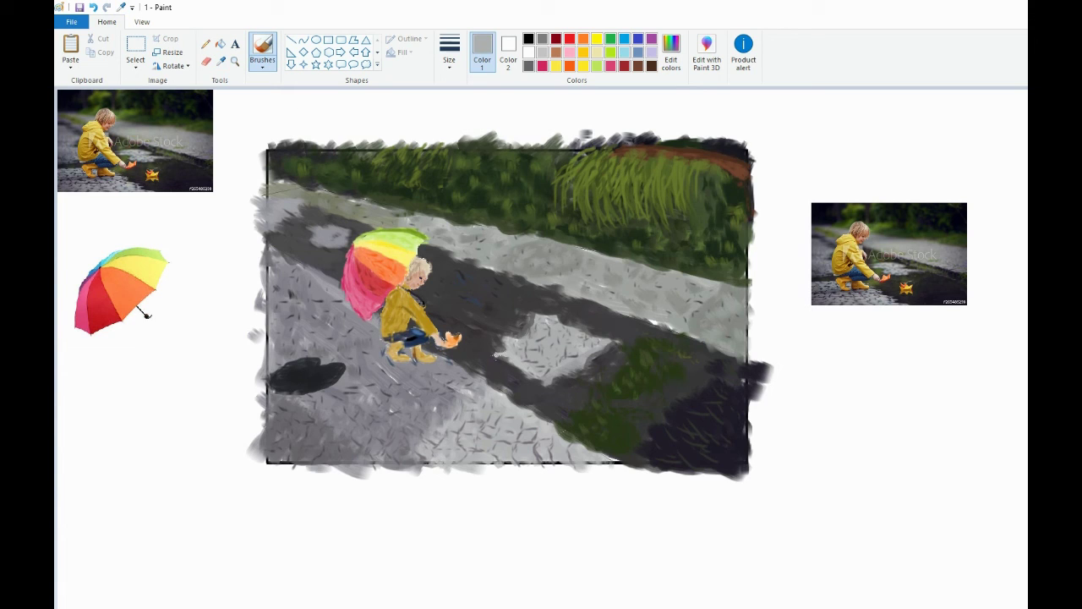
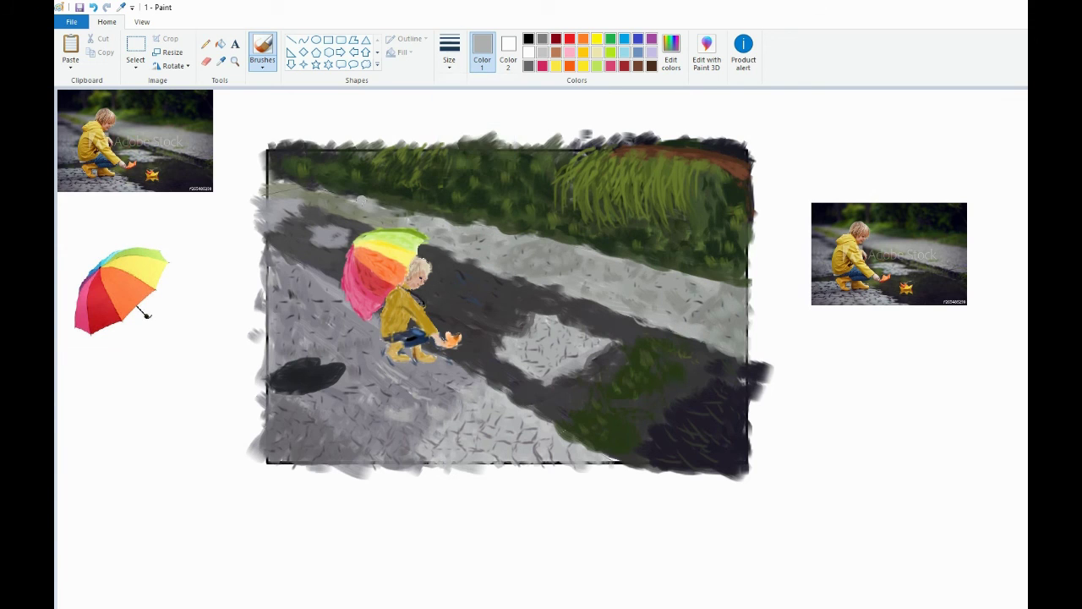
click(221, 61)
click(369, 203)
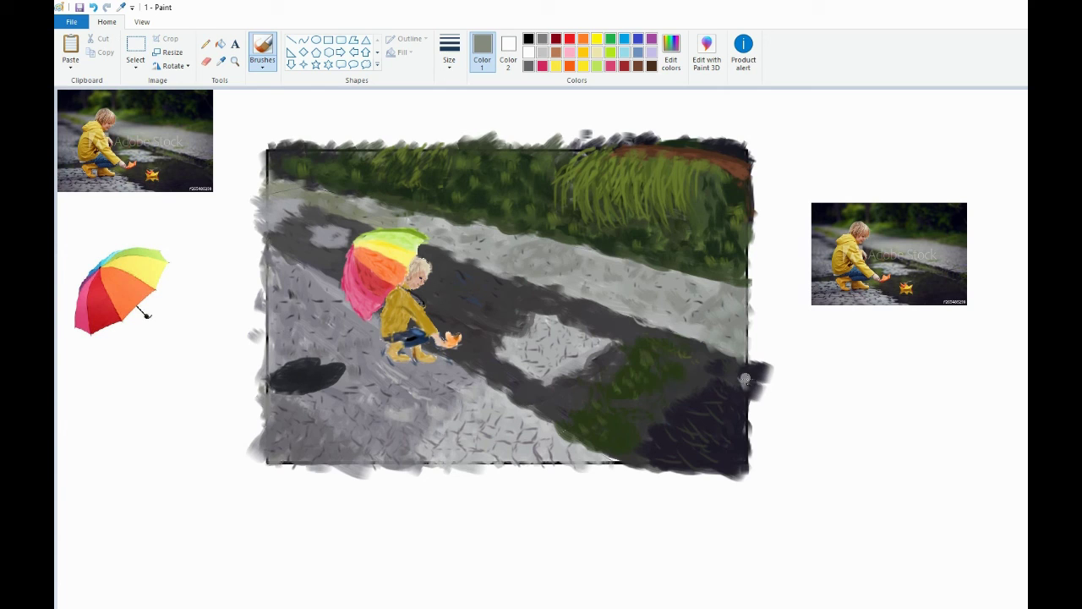
click(207, 61)
click(221, 61)
click(742, 270)
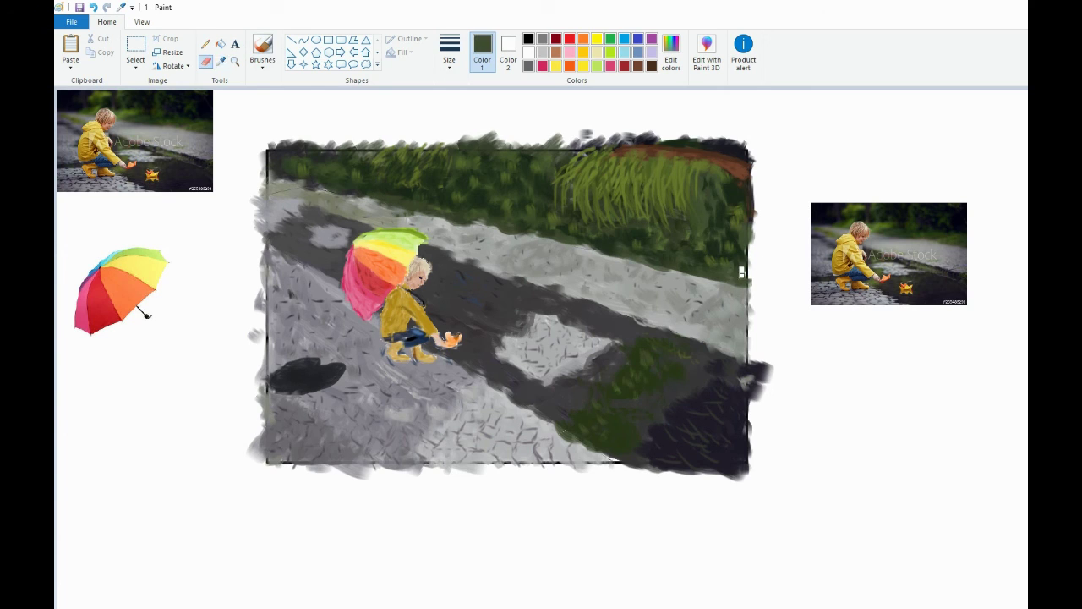
click(221, 61)
click(742, 256)
drag(737, 246, 746, 257)
key(ctrl+z)
click(220, 62)
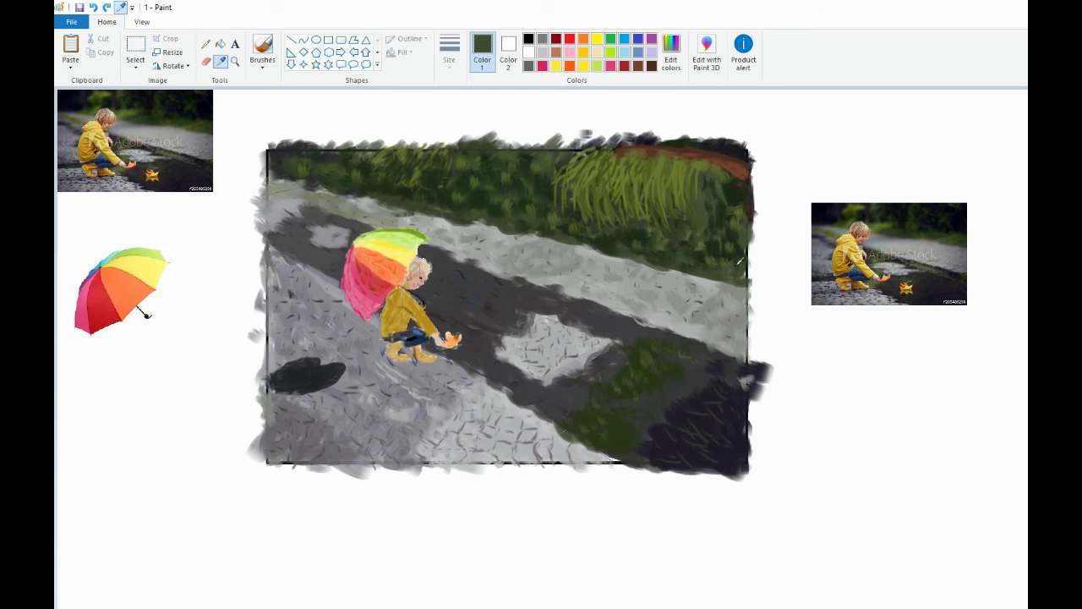
click(721, 235)
click(262, 45)
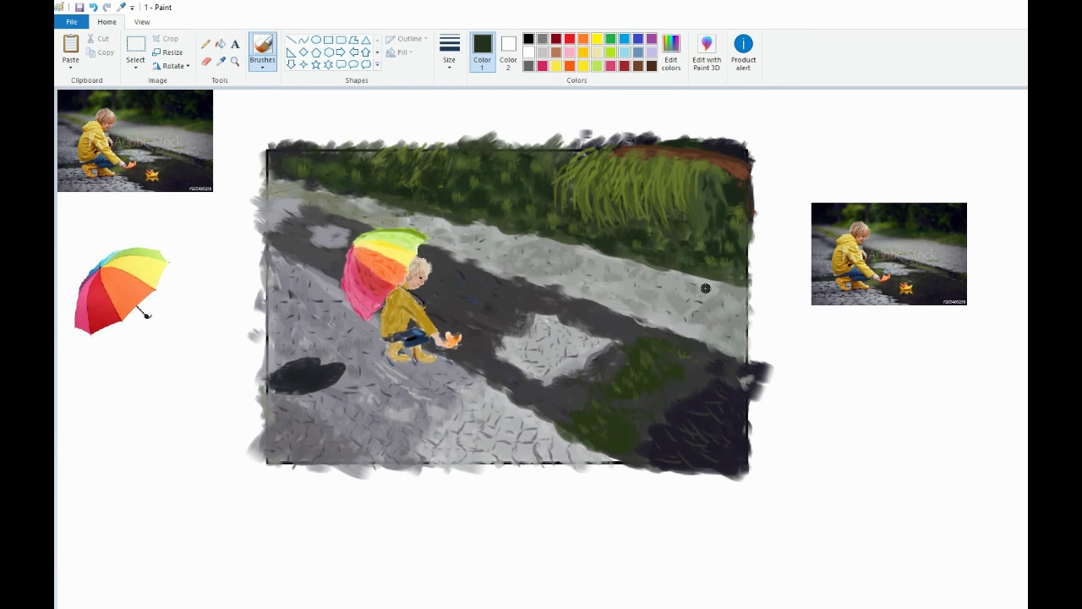
Step: Fleck the light pavement strip with dark grey and the dark road with sampled light grey, using a thinner brush size
click(542, 39)
click(221, 61)
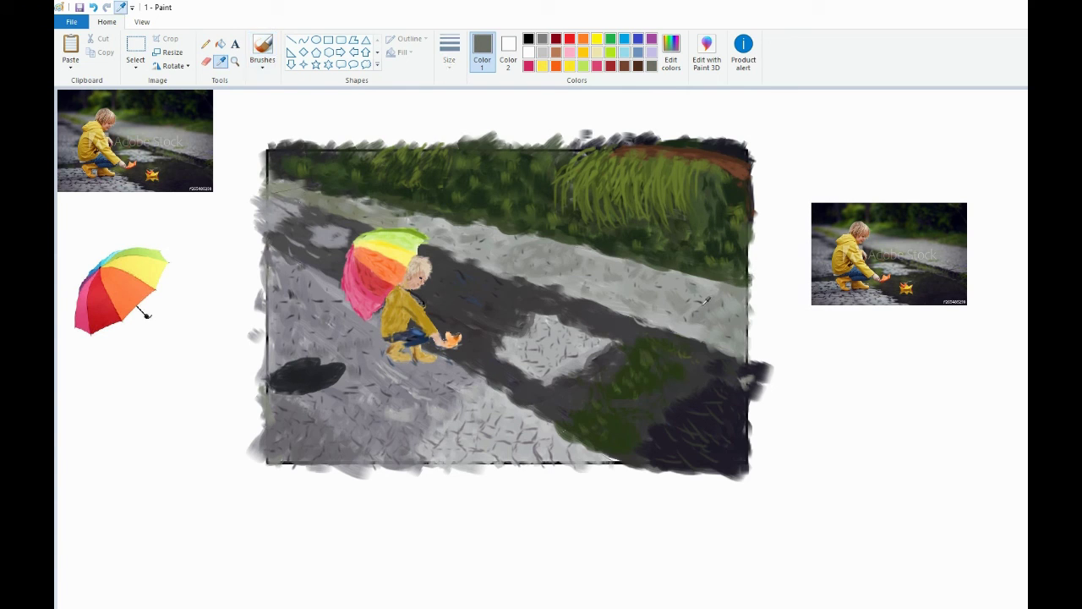
click(263, 51)
click(450, 50)
click(478, 160)
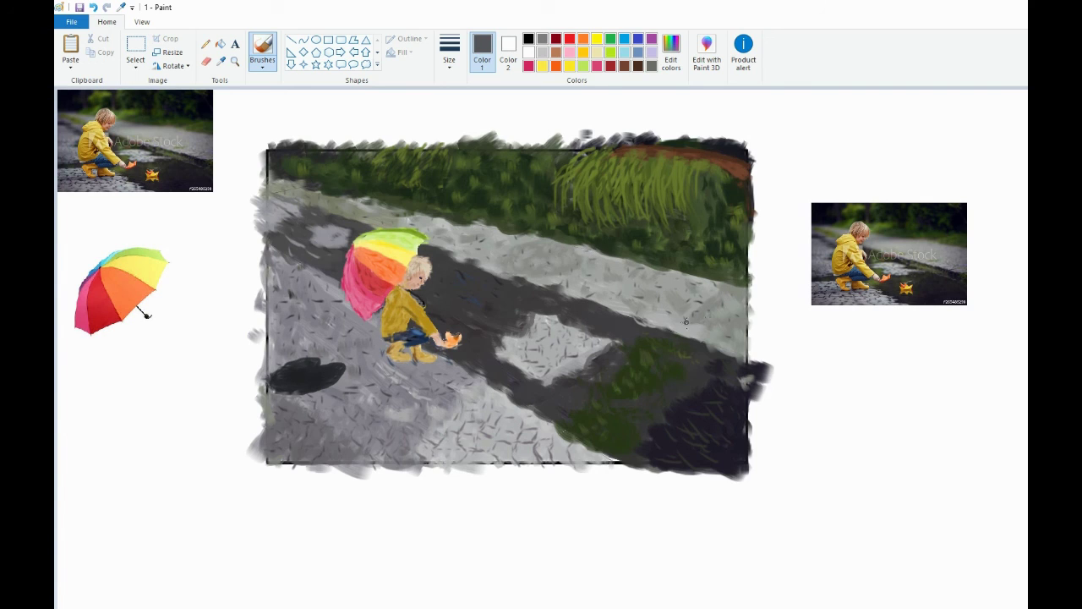
click(220, 61)
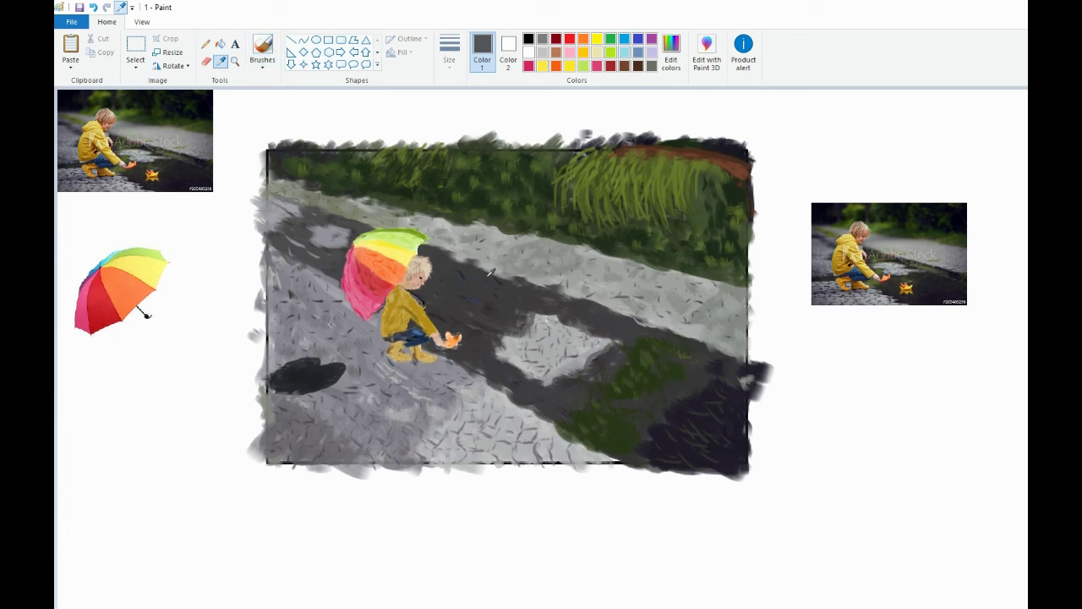
click(553, 295)
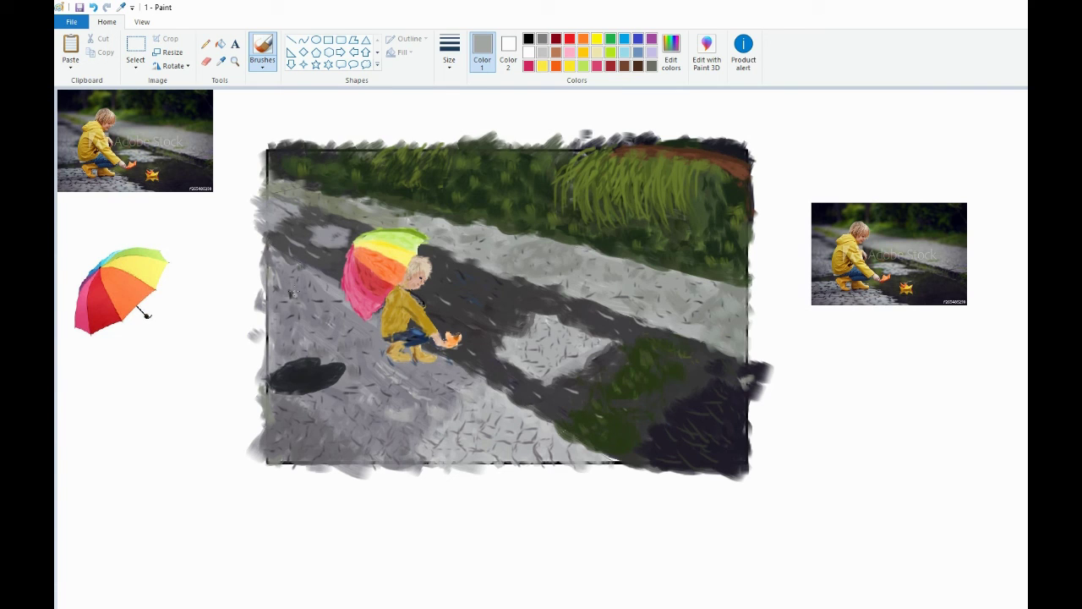
Step: Sample the dark puddle on the cobbles, mix a darker near-black from it and shade the puddle's edge
click(221, 60)
click(322, 378)
click(670, 52)
click(533, 411)
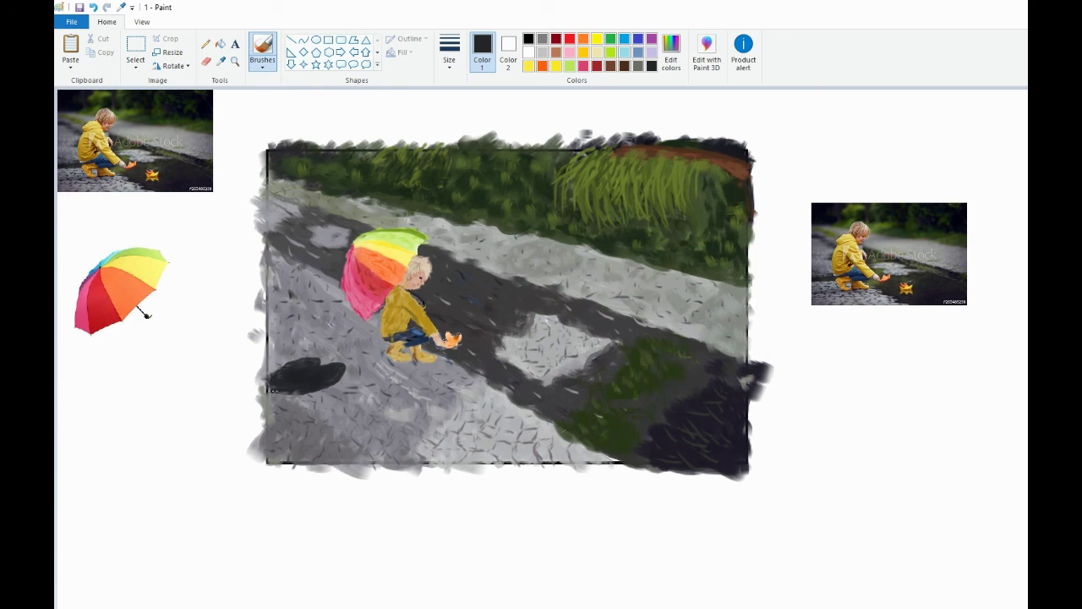